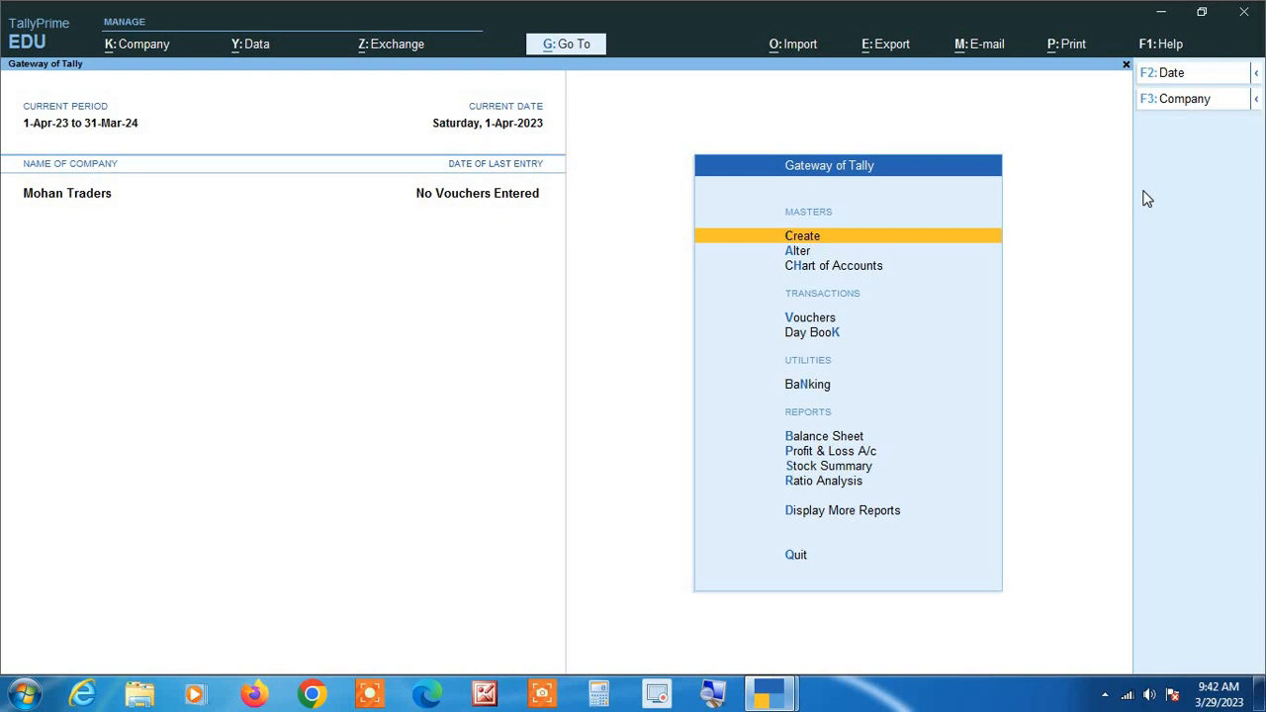
View the supplier's tax invoice in the other TallyPrime window, then return to the Mohan Traders company.
{"action": "mouse_move", "coordinate": [774, 695]}
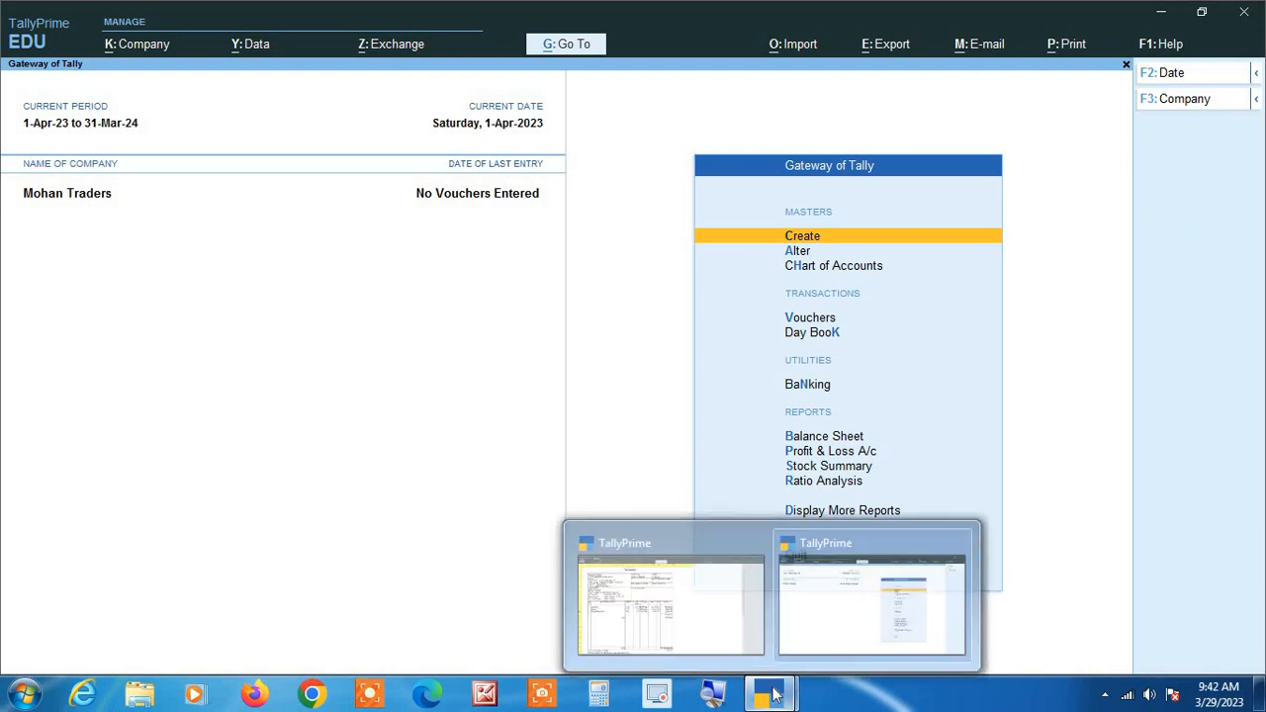
{"action": "left_click", "coordinate": [708, 608]}
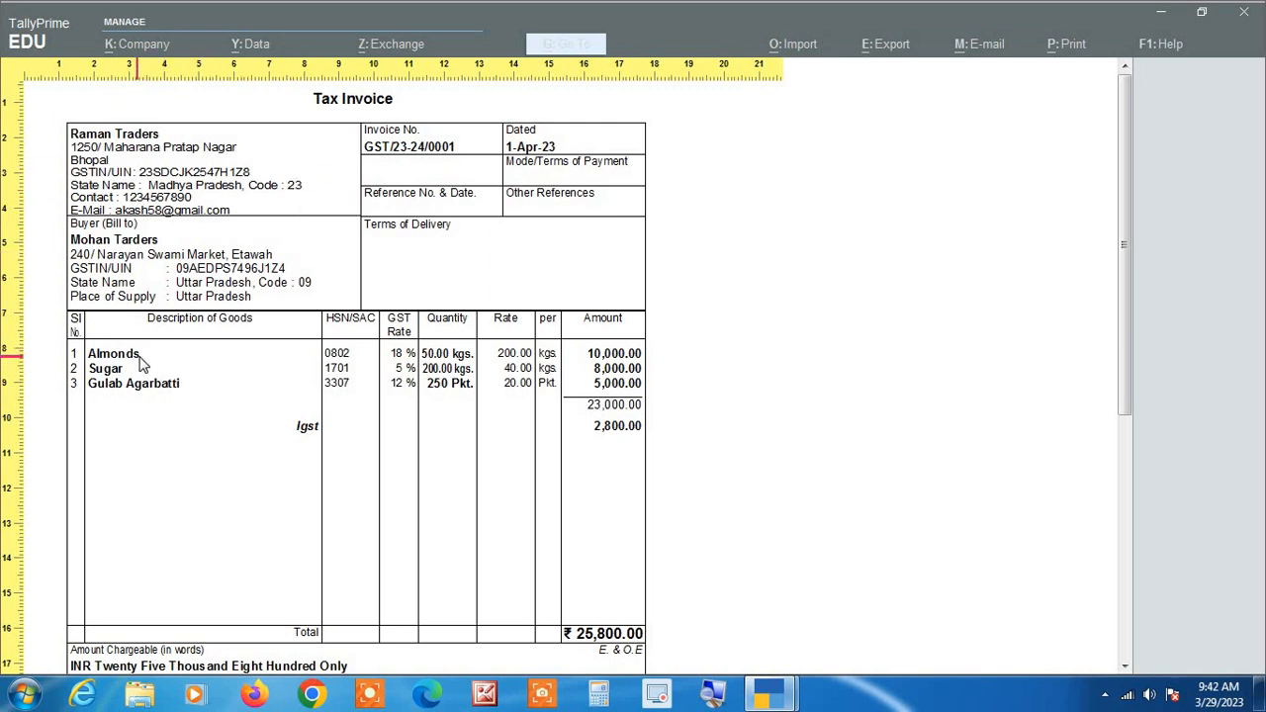
{"action": "left_click", "coordinate": [714, 694]}
{"action": "key", "text": "Escape"}
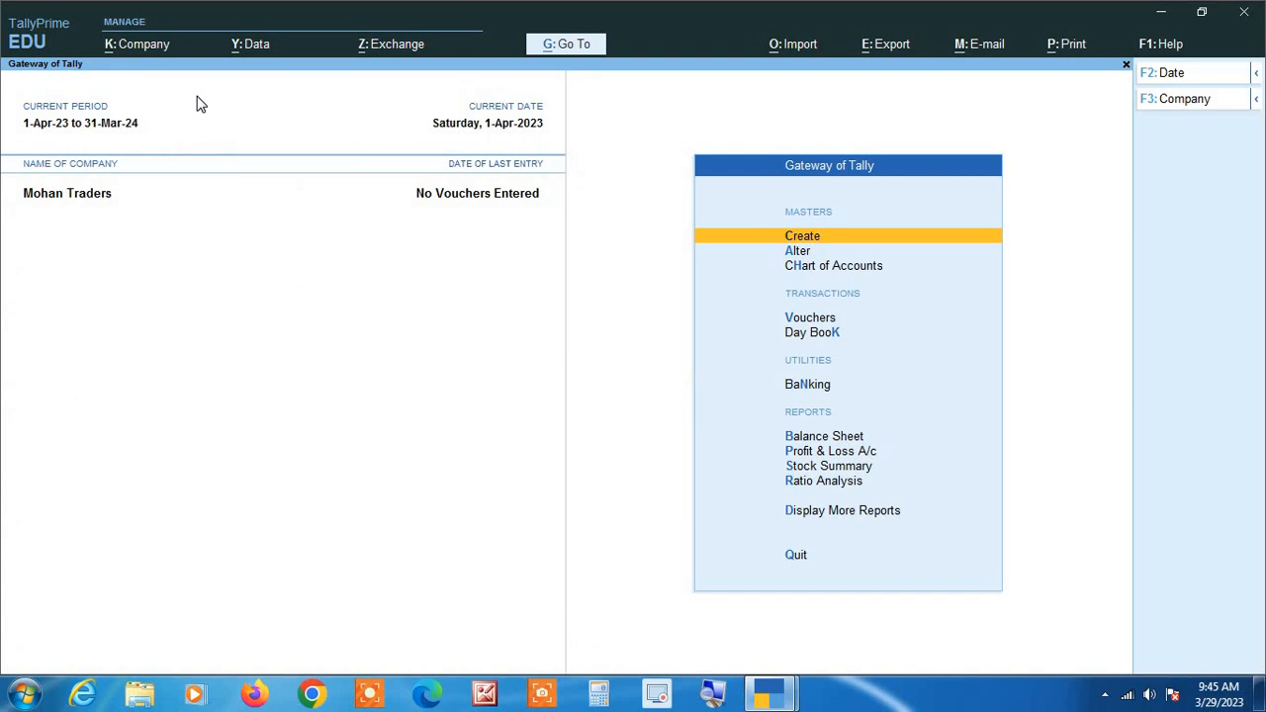
Open a new purchase voucher and set its mode to Item Invoice.
{"action": "key", "text": "Down"}
{"action": "key", "text": "Down"}
{"action": "key", "text": "Down"}
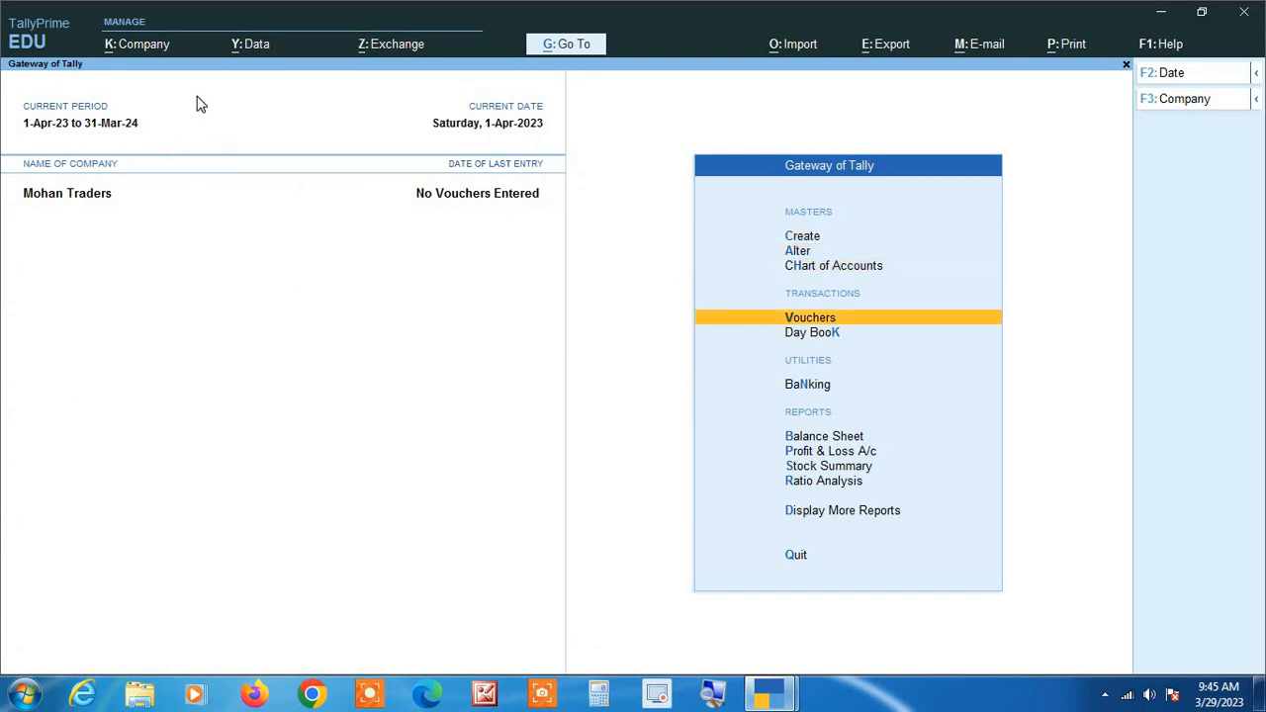
{"action": "key", "text": "Return"}
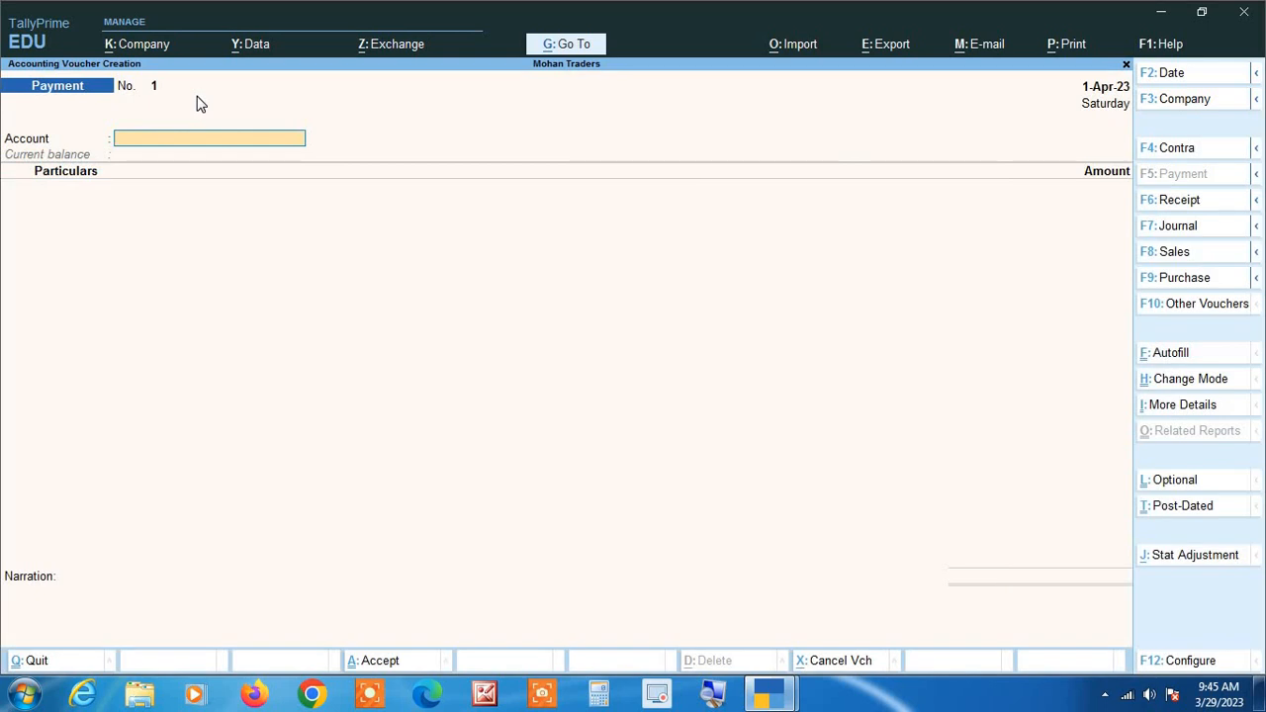
{"action": "key", "text": "F9"}
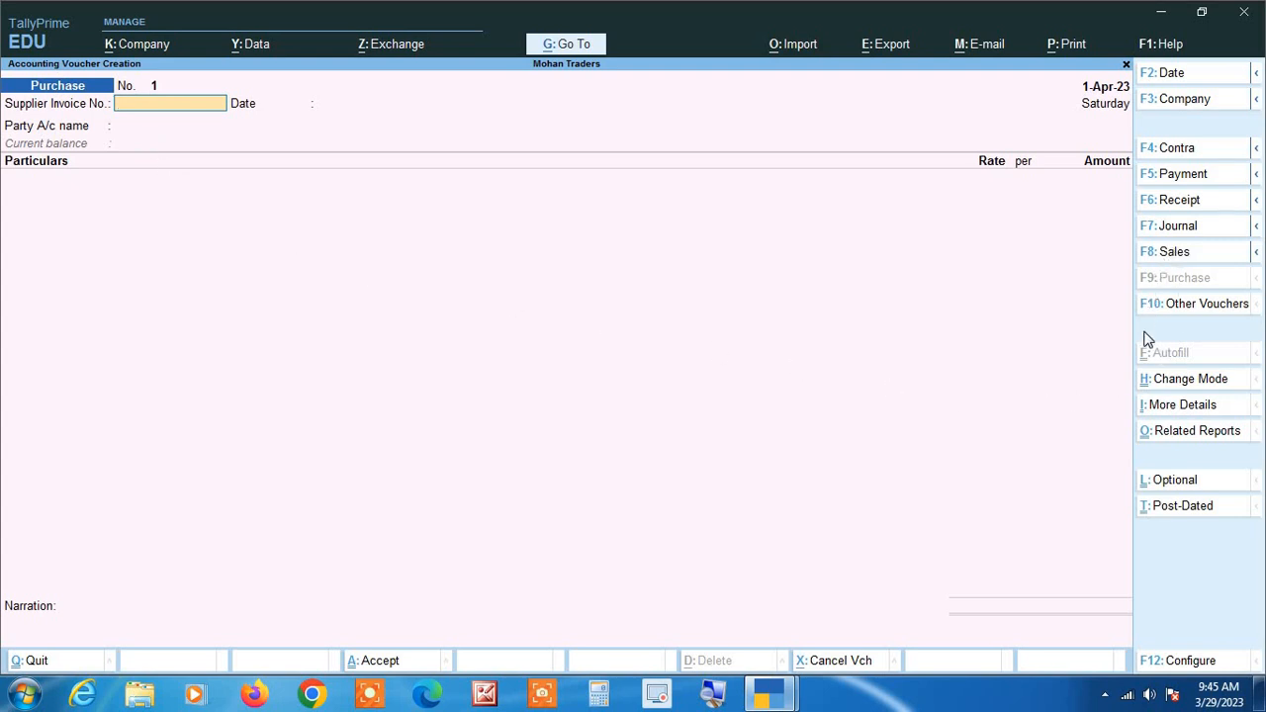
{"action": "left_click", "coordinate": [1192, 379]}
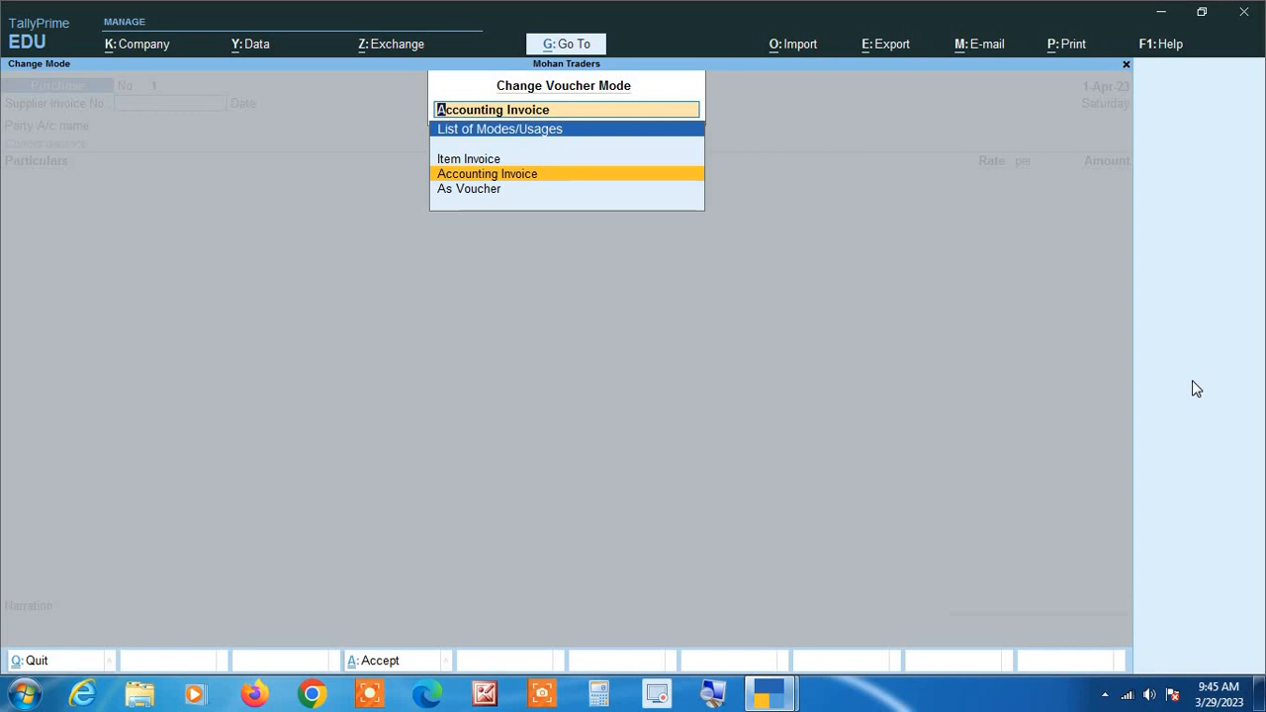
{"action": "key", "text": "Up"}
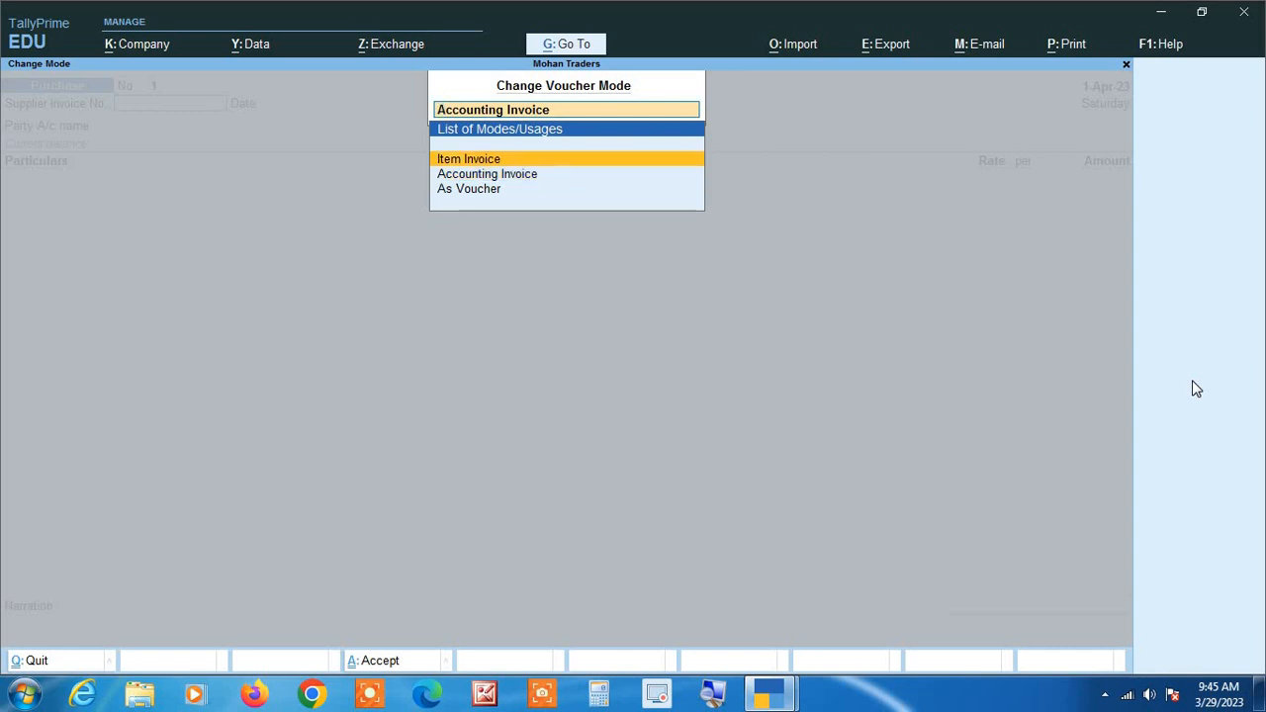
{"action": "key", "text": "Return"}
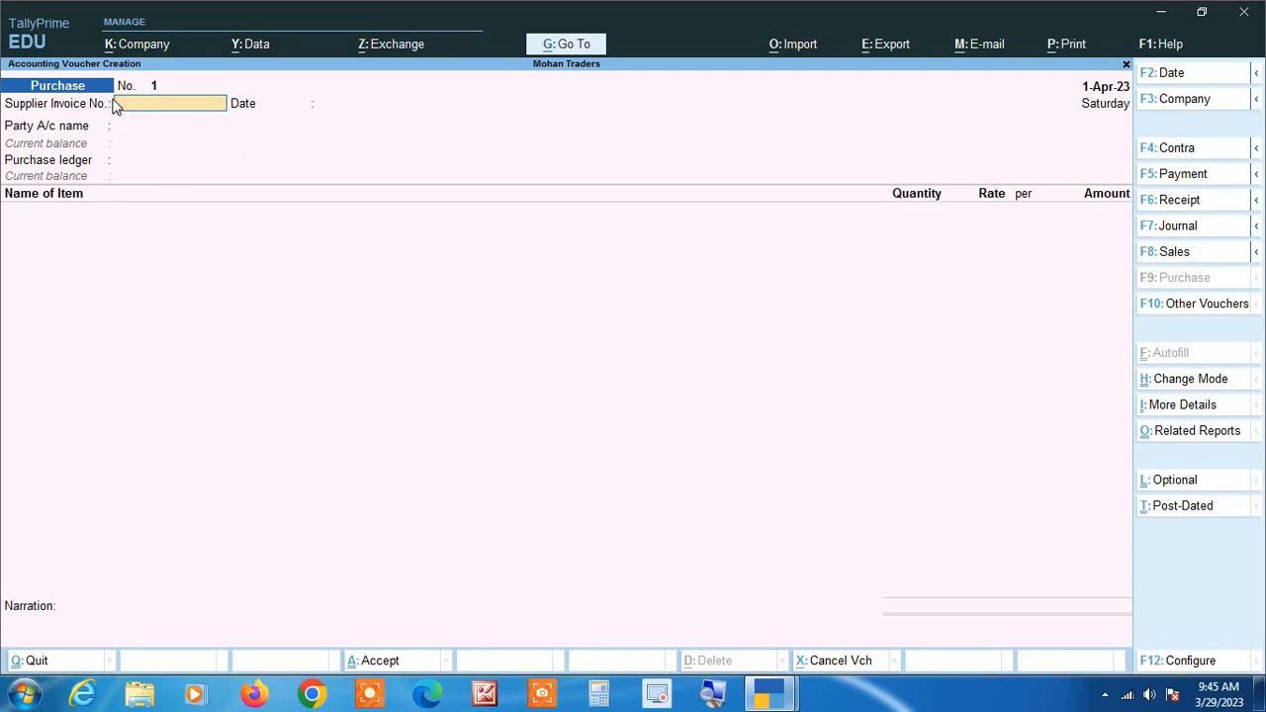
Set the purchase voucher date to 1-4-23.
{"action": "key", "text": "F2"}
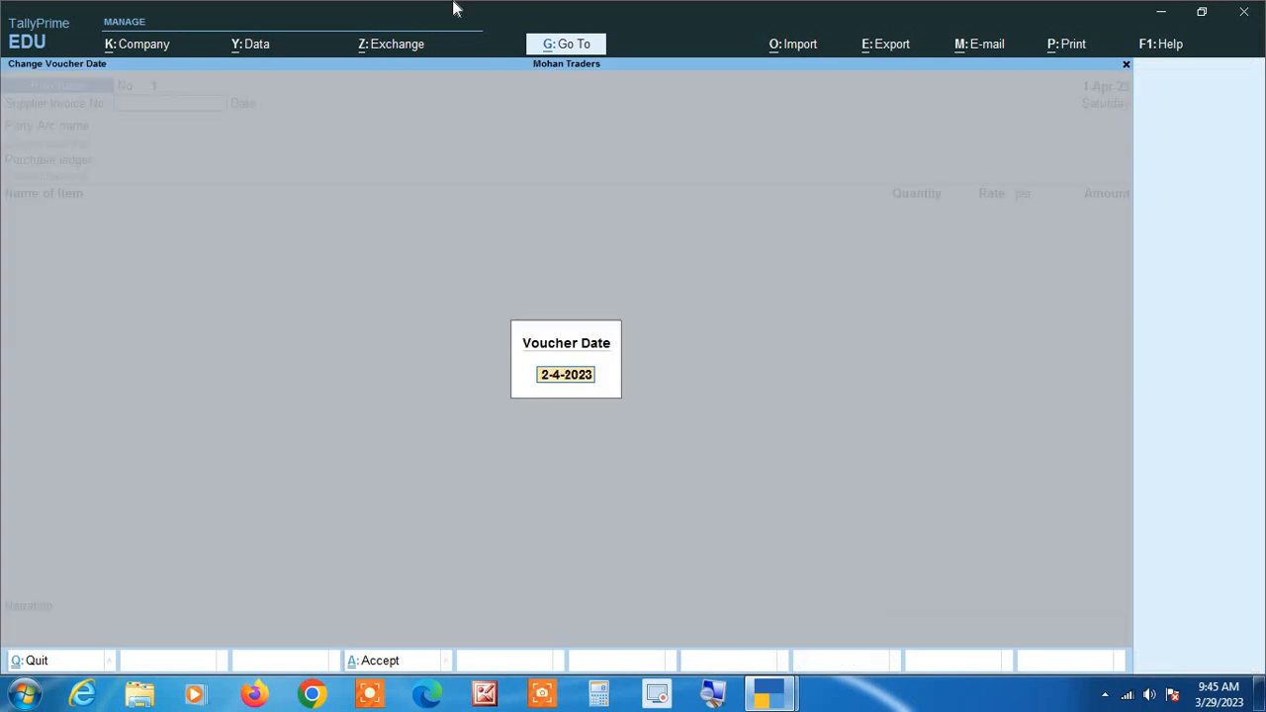
{"action": "type", "text": "1 4 23"}
{"action": "key", "text": "Return"}
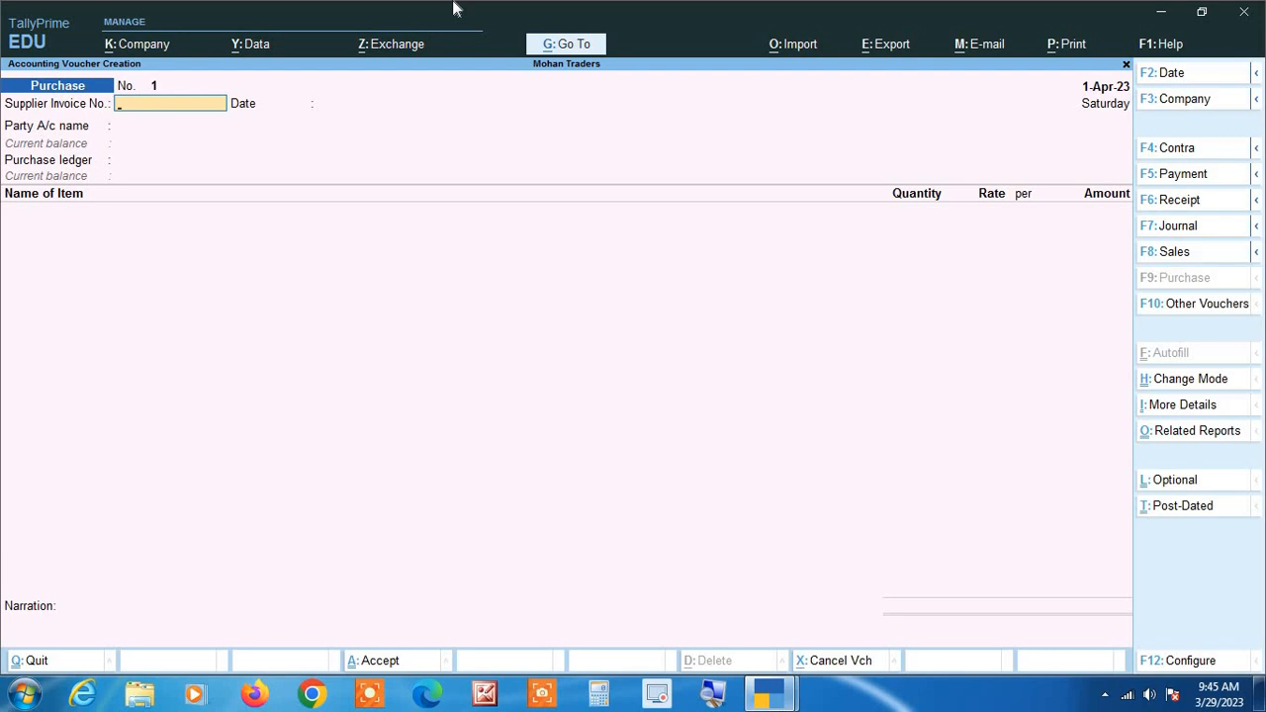
Enter supplier invoice number GST/23-24/0001 and accept 1-Apr-23 as the invoice date.
{"action": "type", "text": "GST/23-24/0001"}
{"action": "key", "text": "Return"}
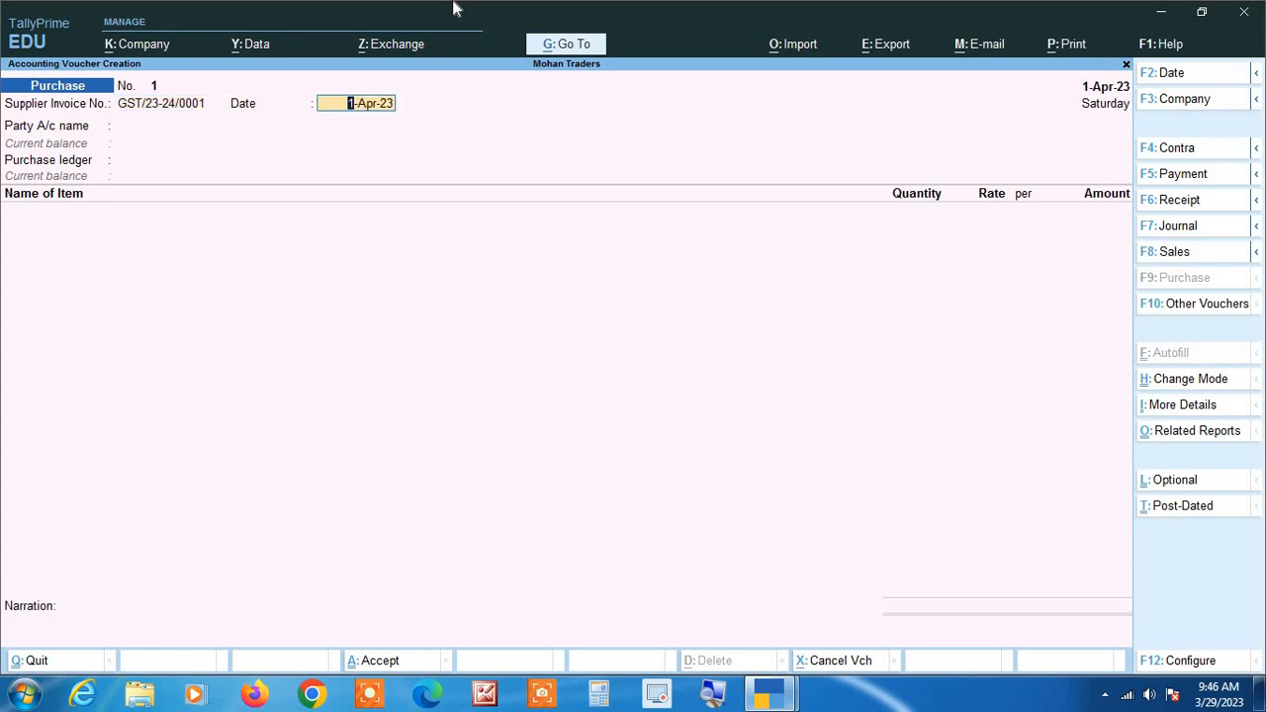
{"action": "key", "text": "Return"}
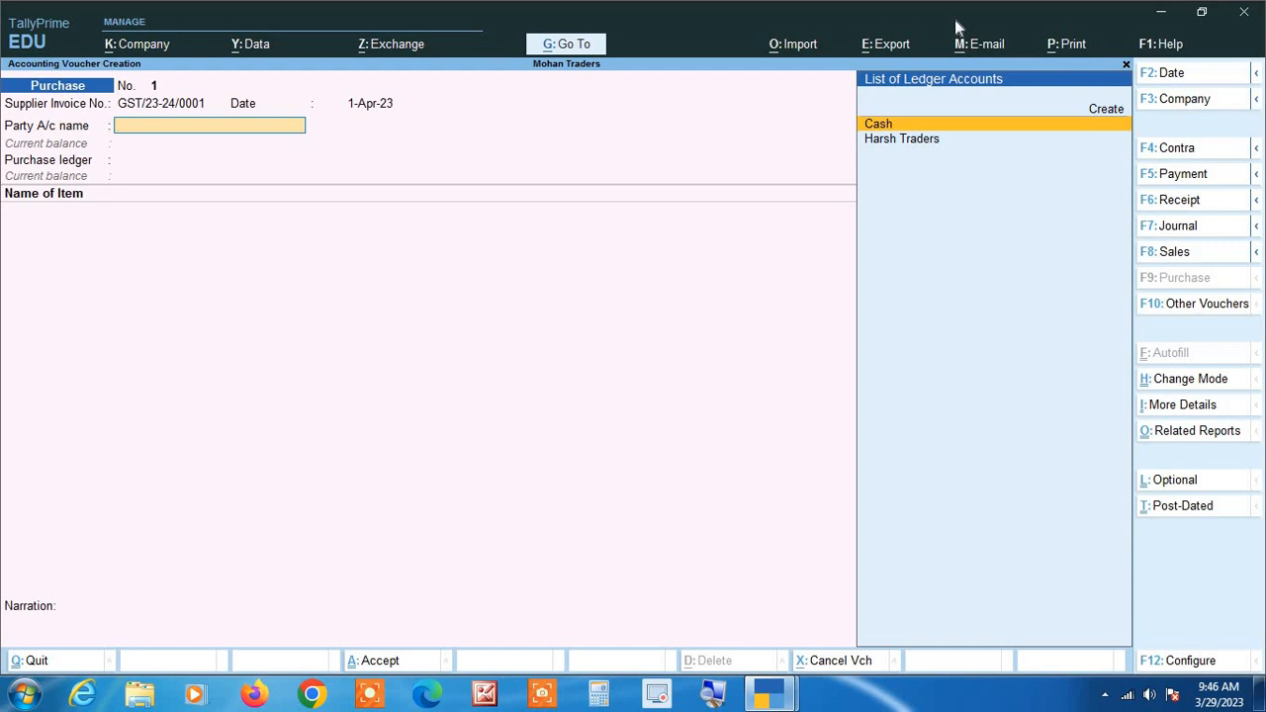
Start a new party ledger named RAMAN TRADERS from the voucher, grouped under Sundry Creditors.
{"action": "key", "text": "Down"}
{"action": "key", "text": "Up"}
{"action": "key", "text": "alt+c"}
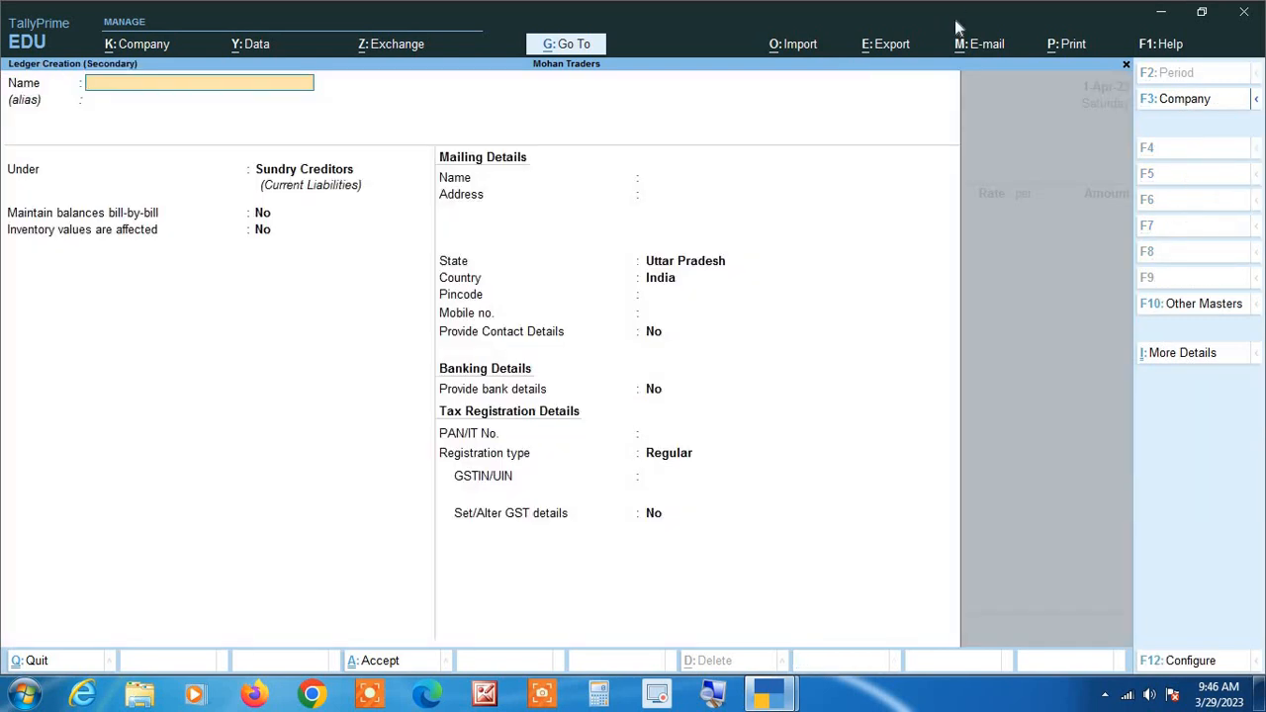
{"action": "type", "text": "RAMAN TRADERS"}
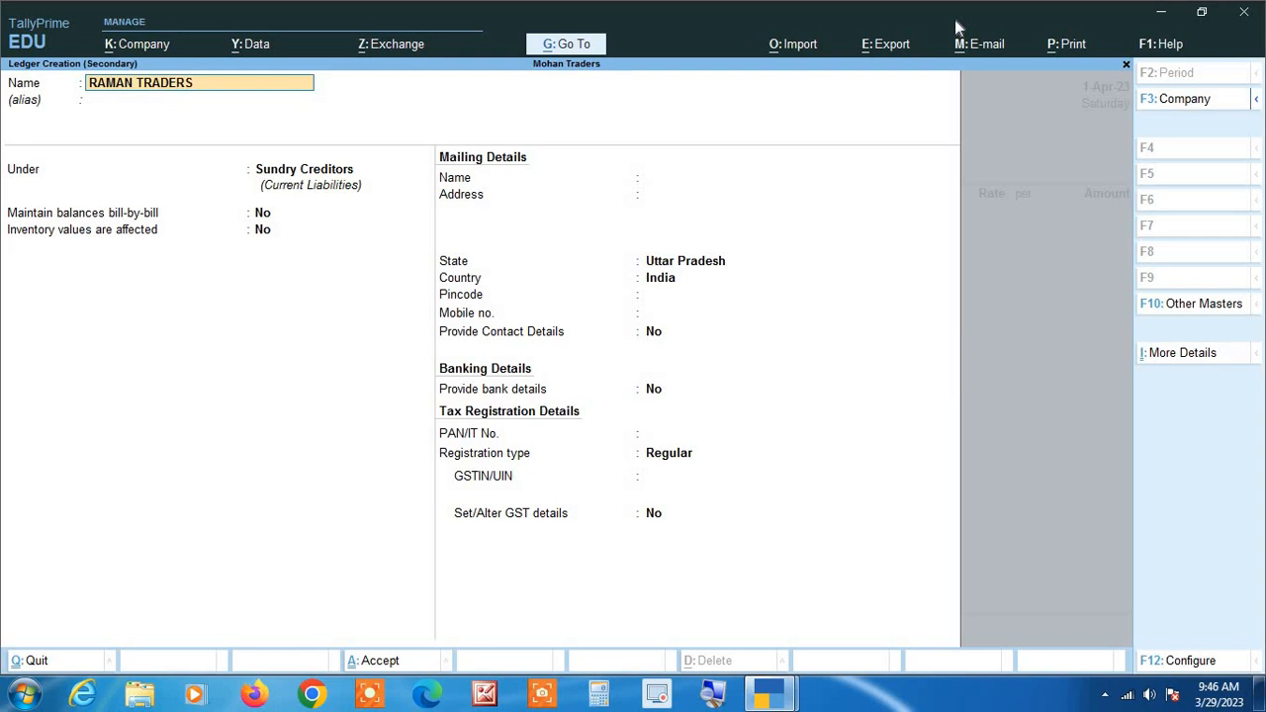
{"action": "key", "text": "Return"}
{"action": "key", "text": "Return"}
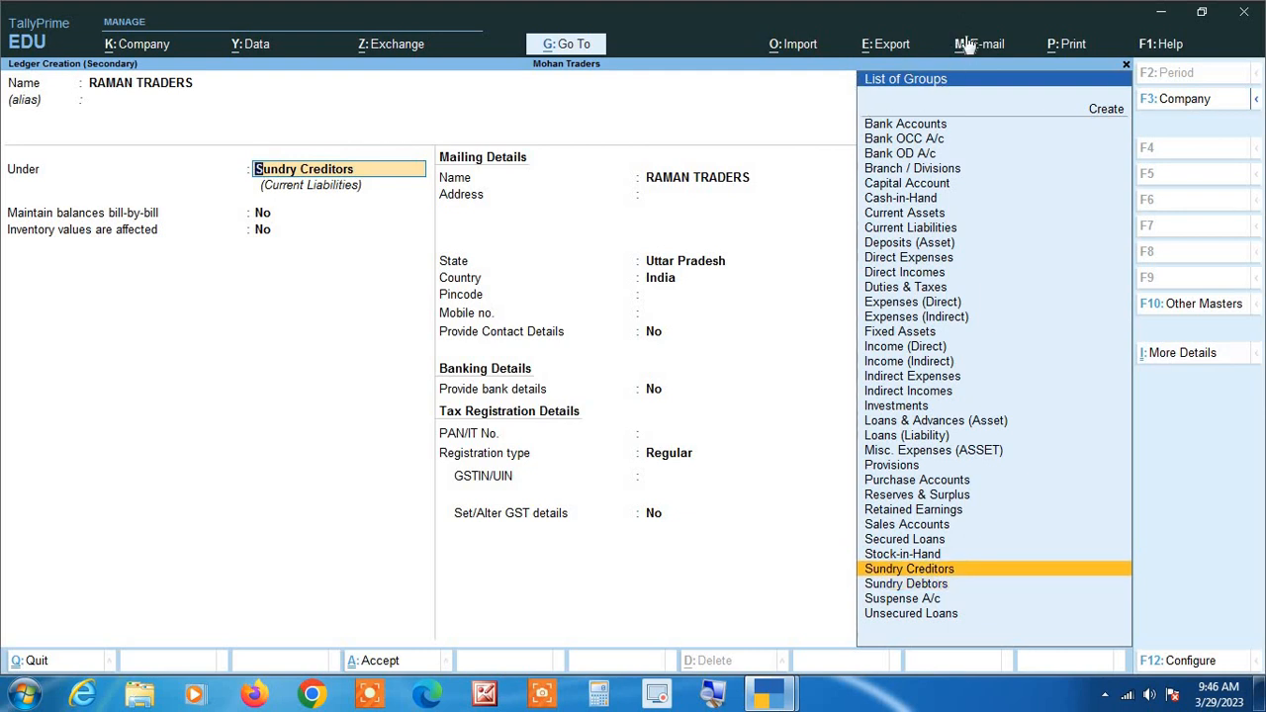
{"action": "key", "text": "Return"}
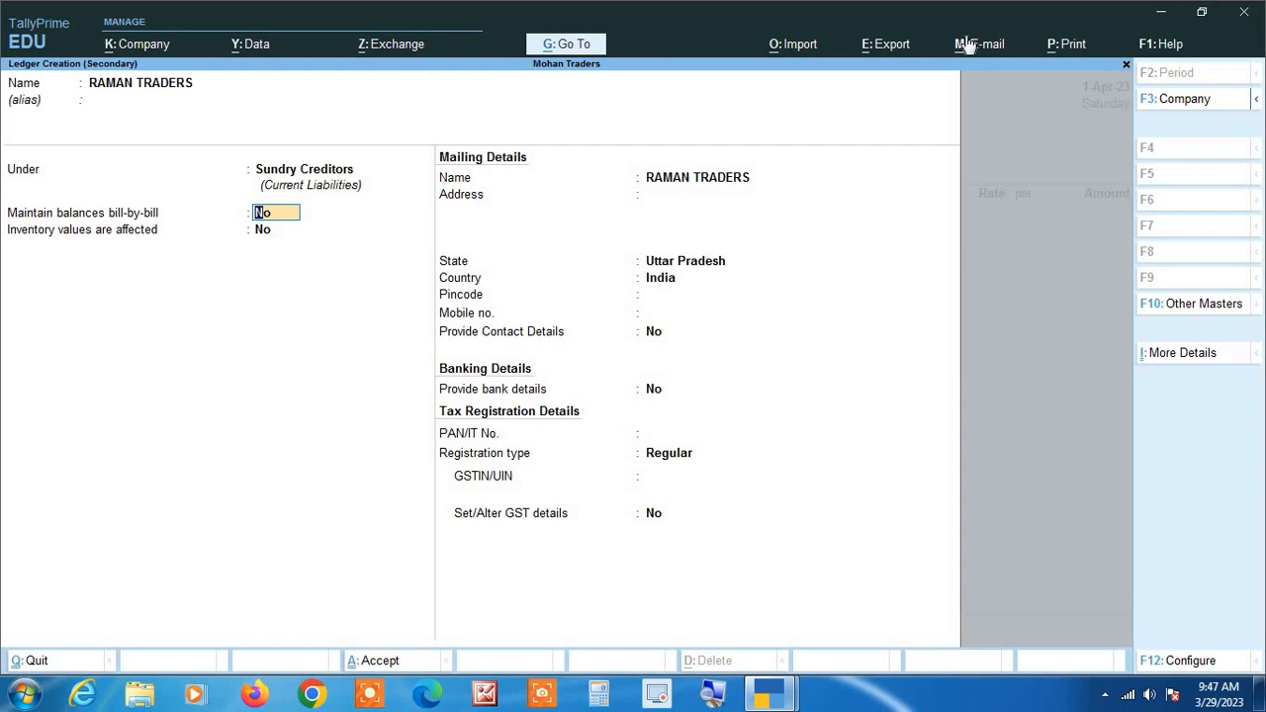
Keep bill-by-bill balances and inventory values at No, leave the address blank and set the ledger's state to Madhya Pradesh.
{"action": "key", "text": "Return"}
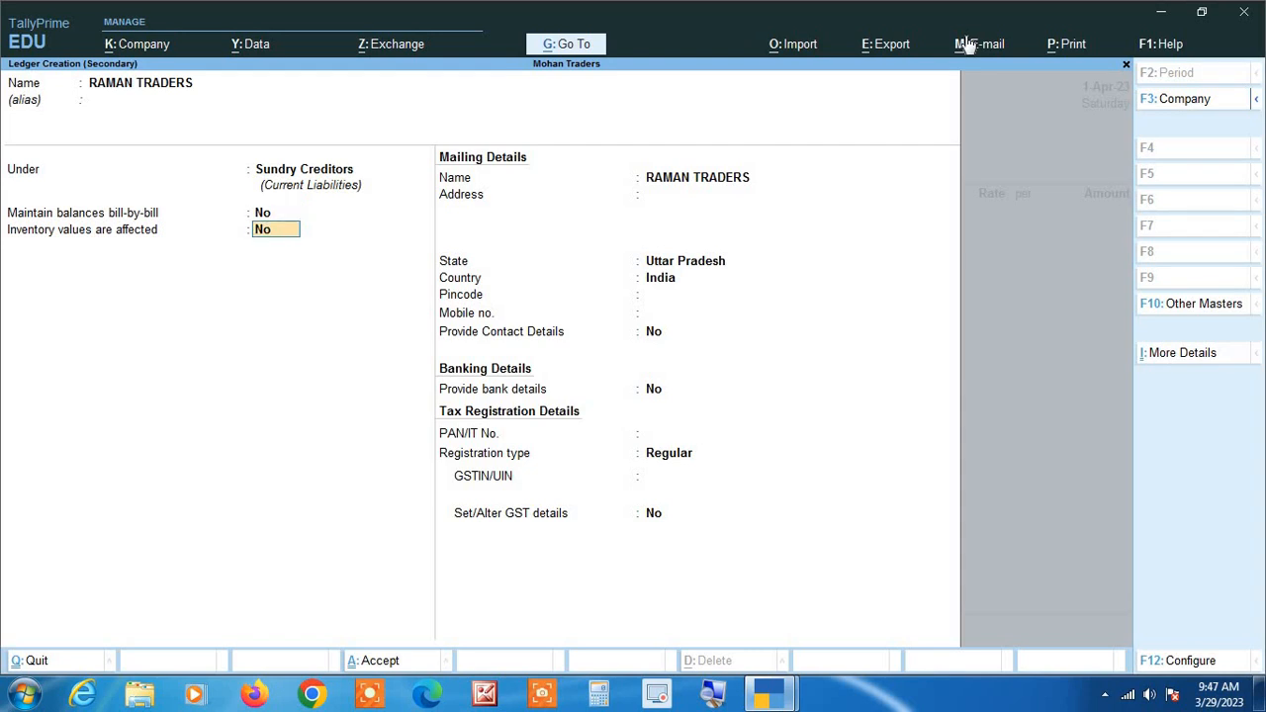
{"action": "key", "text": "Return"}
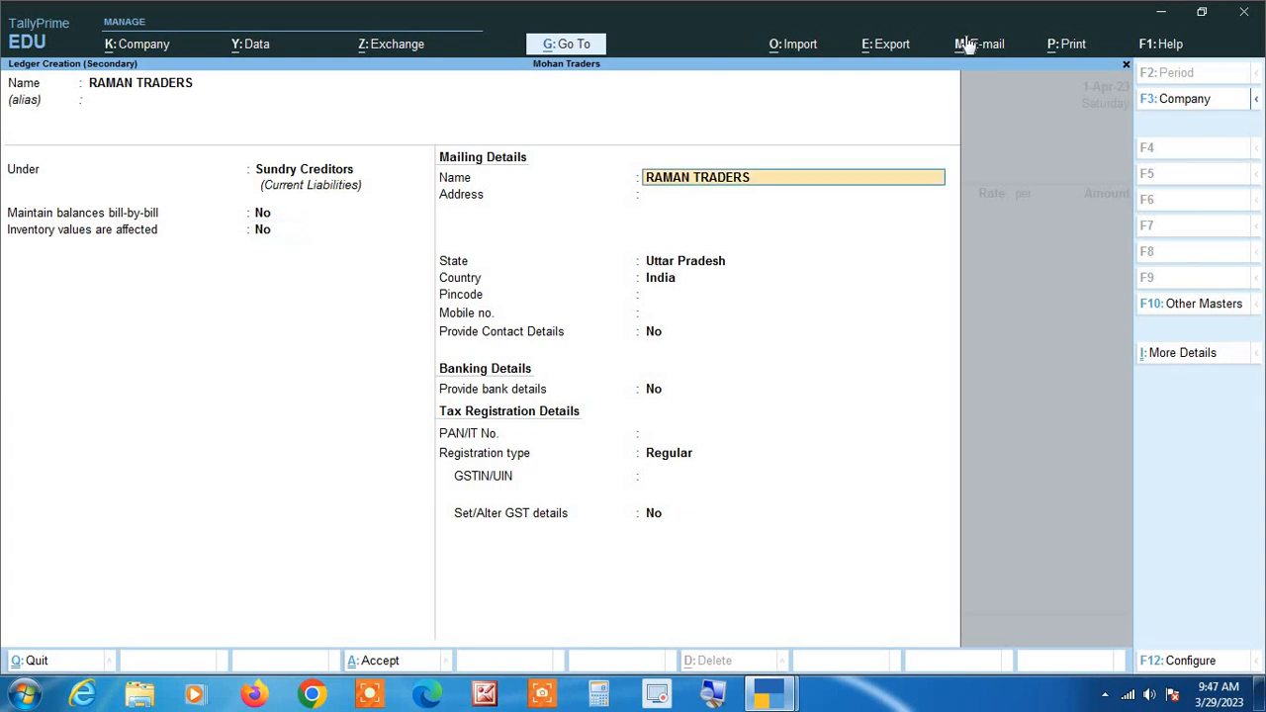
{"action": "key", "text": "Return"}
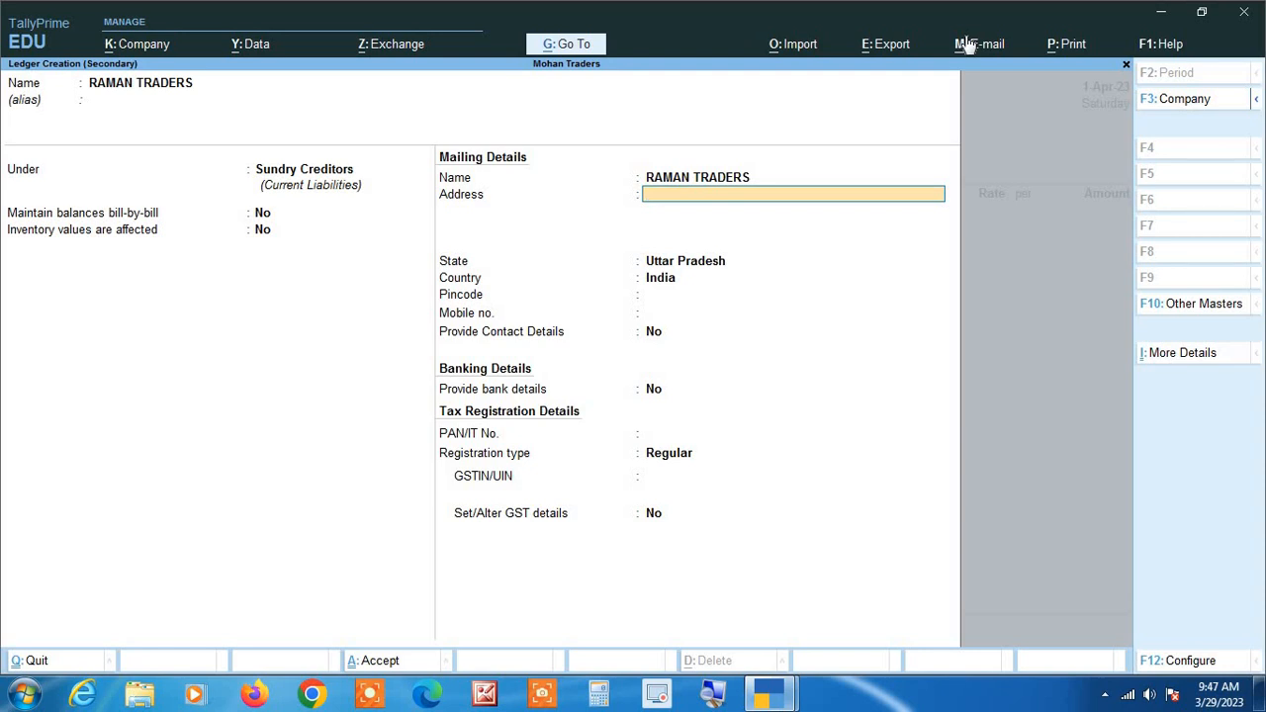
{"action": "key", "text": "Return"}
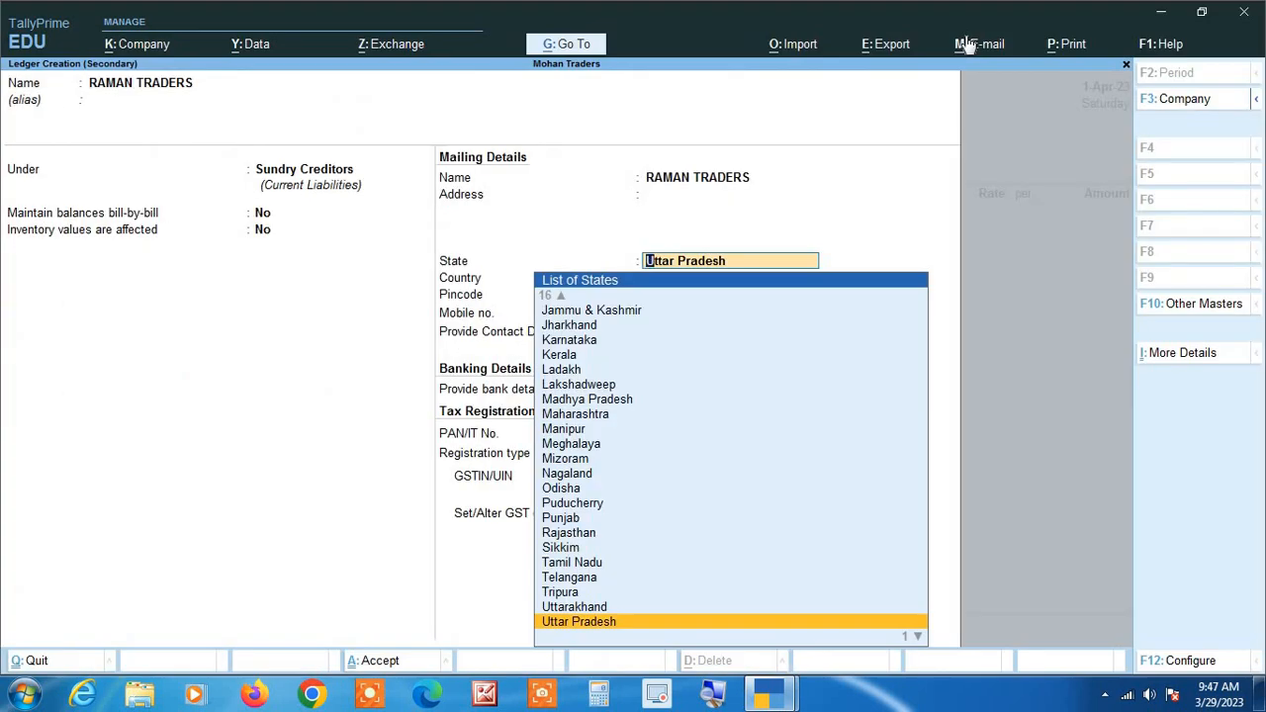
{"action": "type", "text": "MADH"}
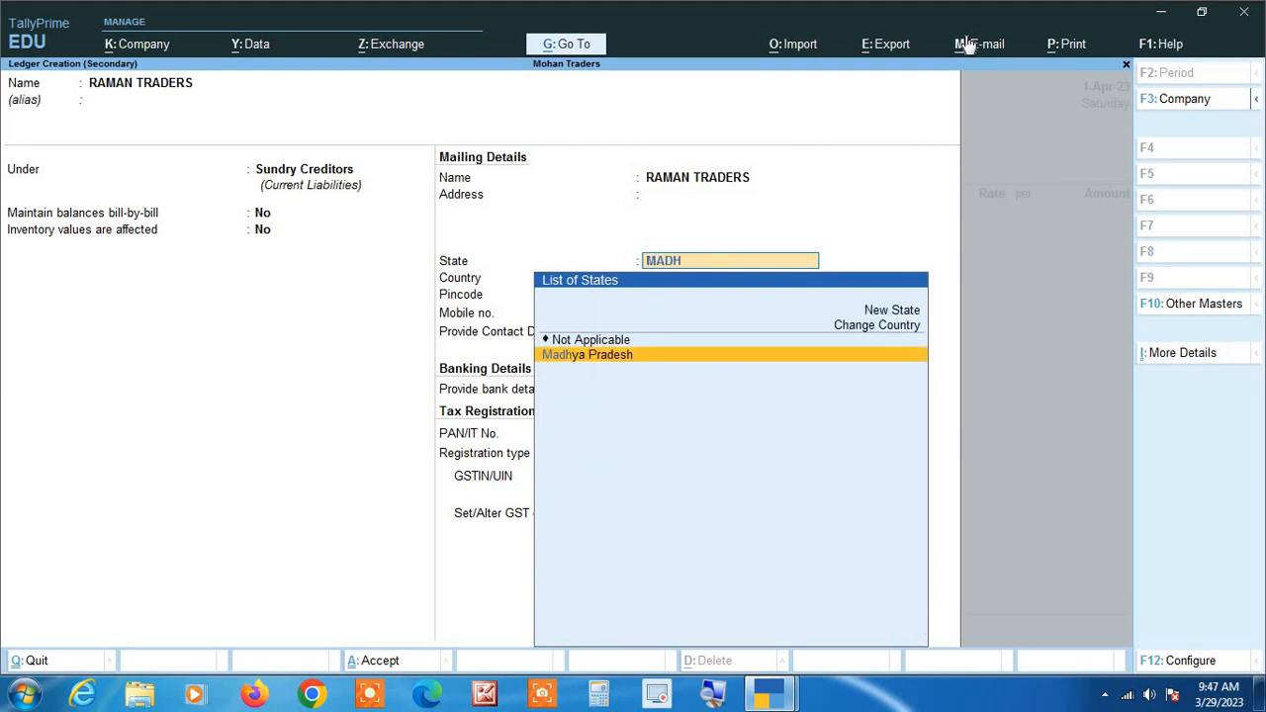
{"action": "key", "text": "Return"}
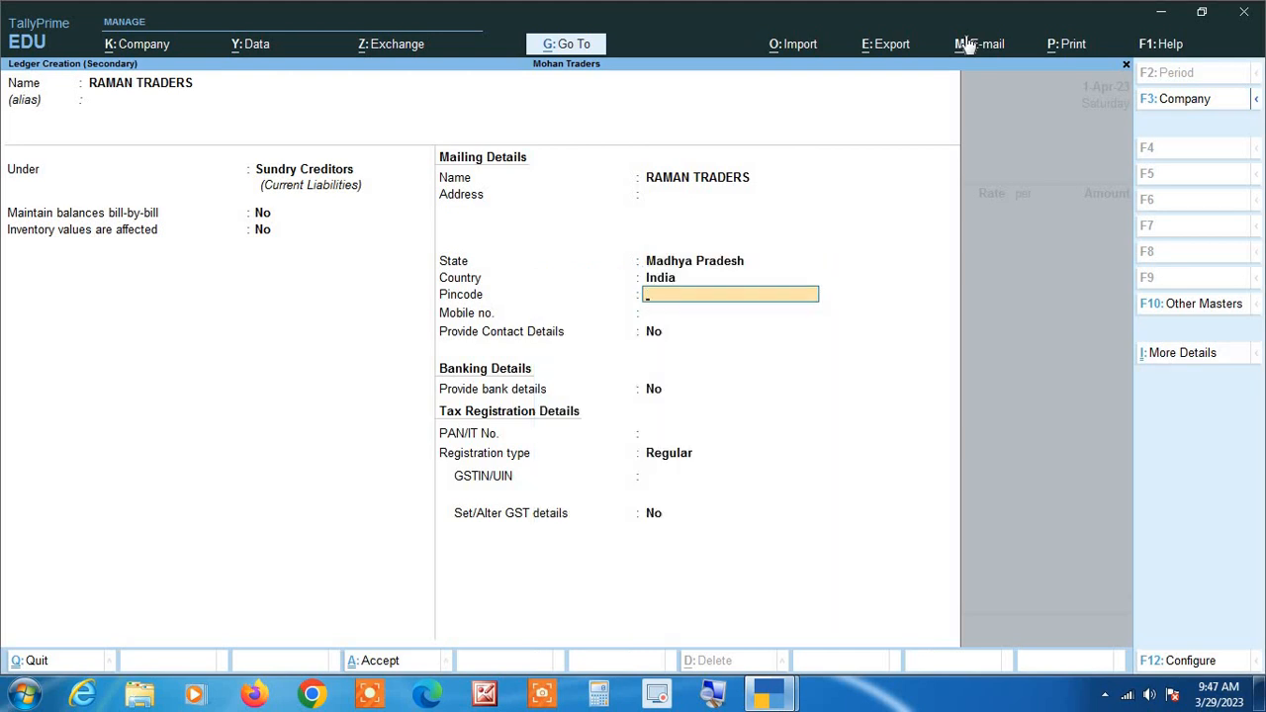
Leave the pincode and mobile number blank and set Provide Contact Details to Yes.
{"action": "key", "text": "Return"}
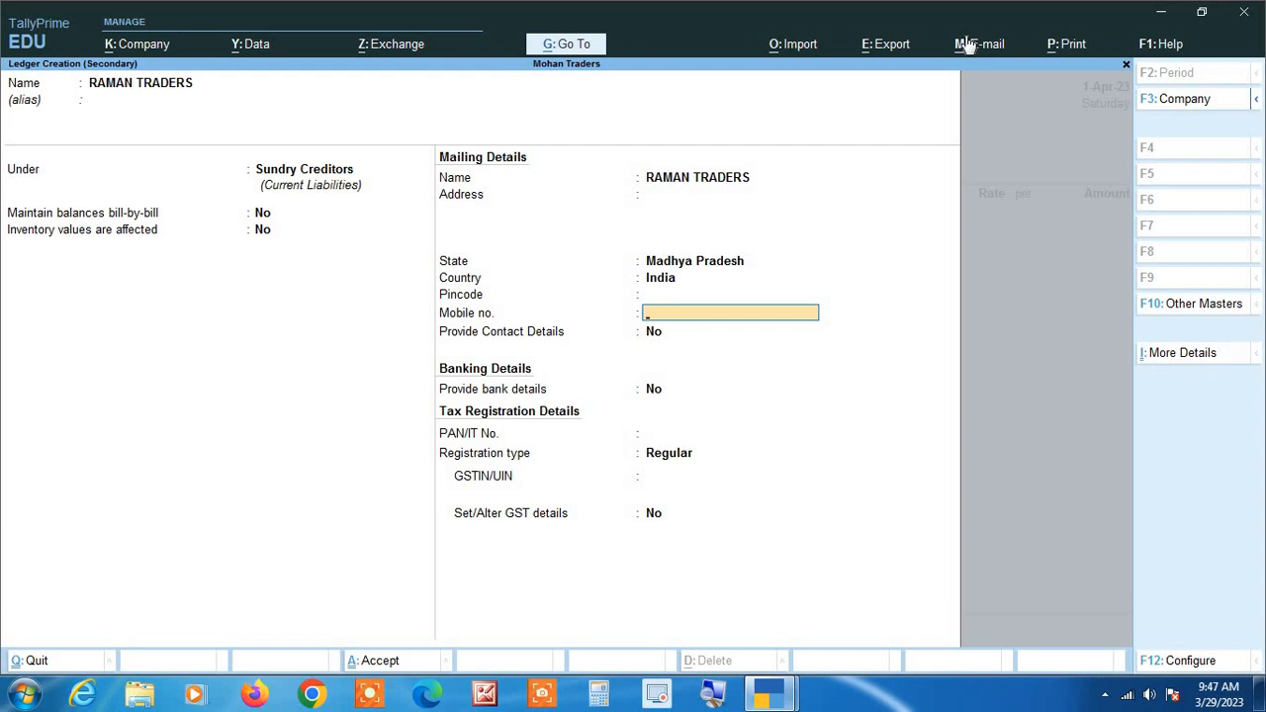
{"action": "key", "text": "Return"}
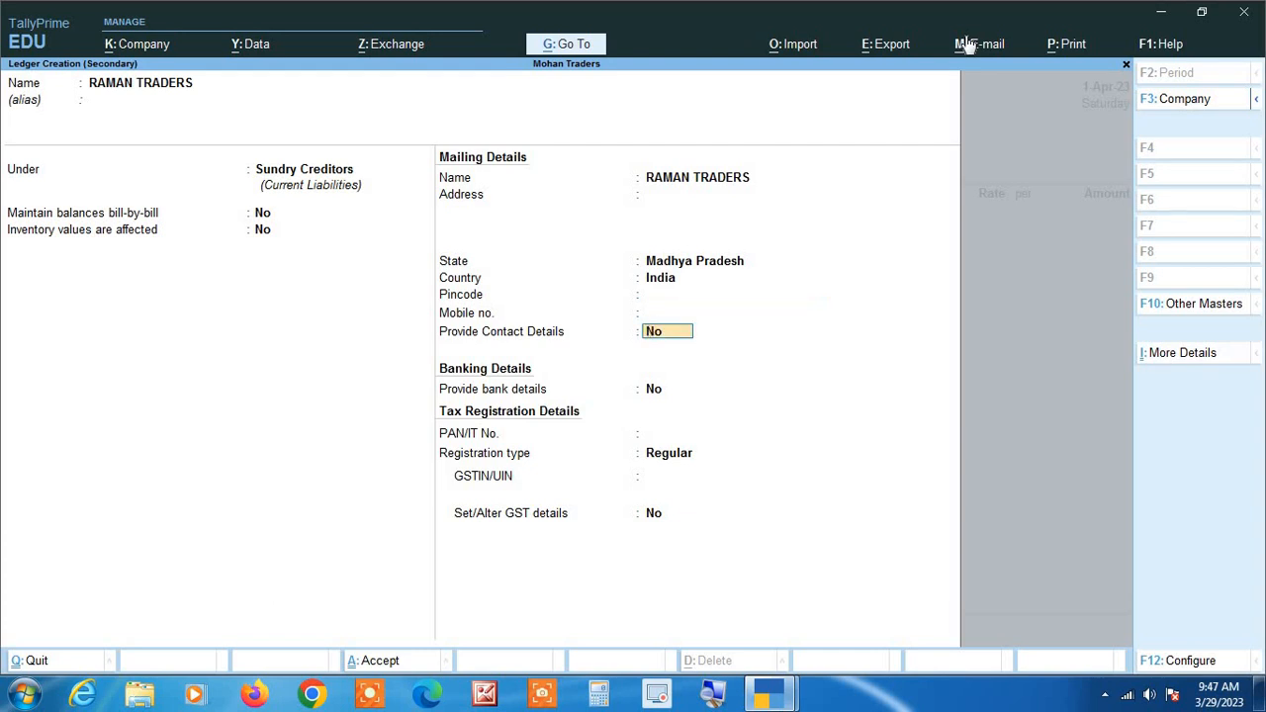
{"action": "type", "text": "YES"}
{"action": "key", "text": "Return"}
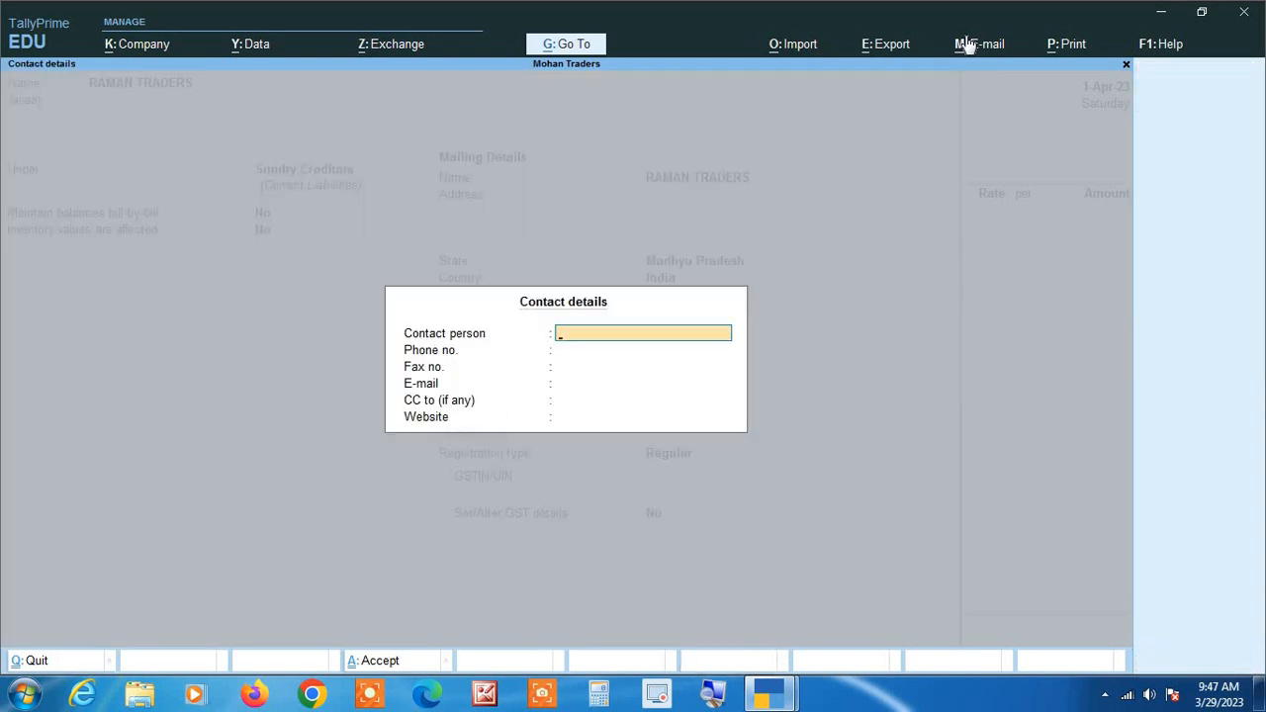
Check the supplier's contact details on the tax invoice, then accept the ledger's contact form with all fields blank.
{"action": "key", "text": "Return"}
{"action": "key", "text": "Return"}
{"action": "key", "text": "Return"}
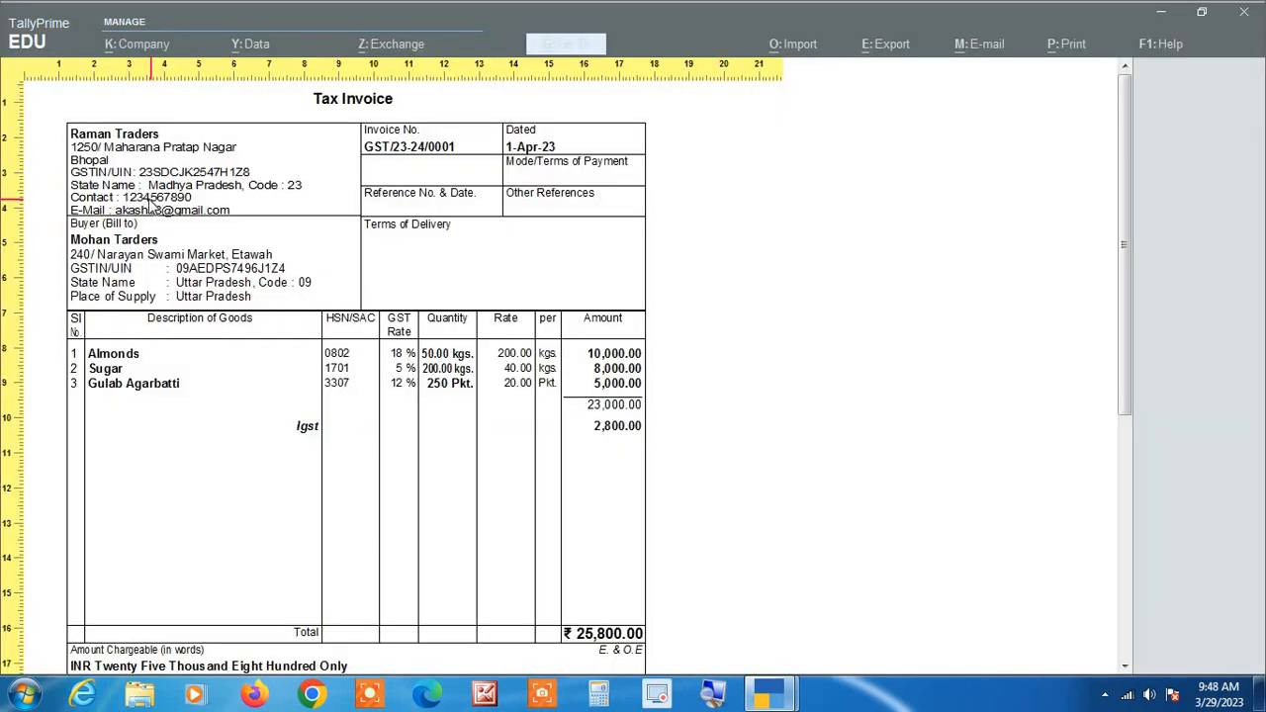
{"action": "key", "text": "alt+Tab"}
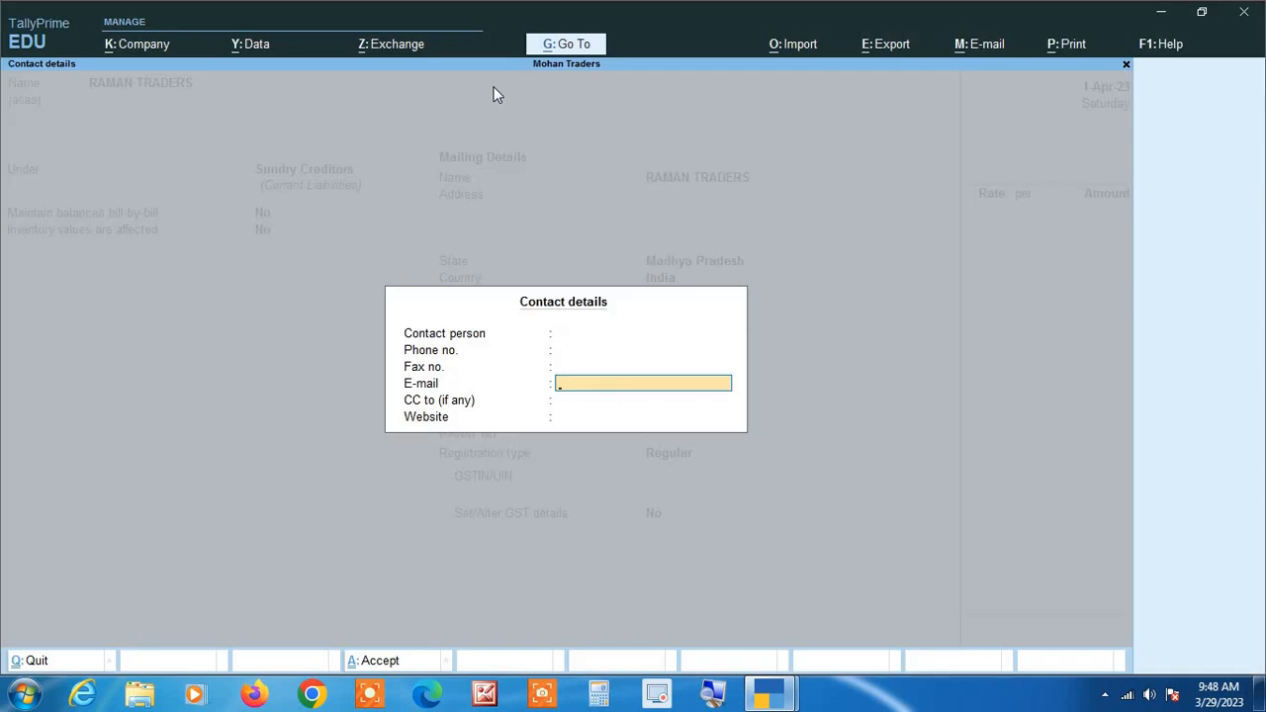
{"action": "key", "text": "Up"}
{"action": "key", "text": "Up"}
{"action": "key", "text": "Up"}
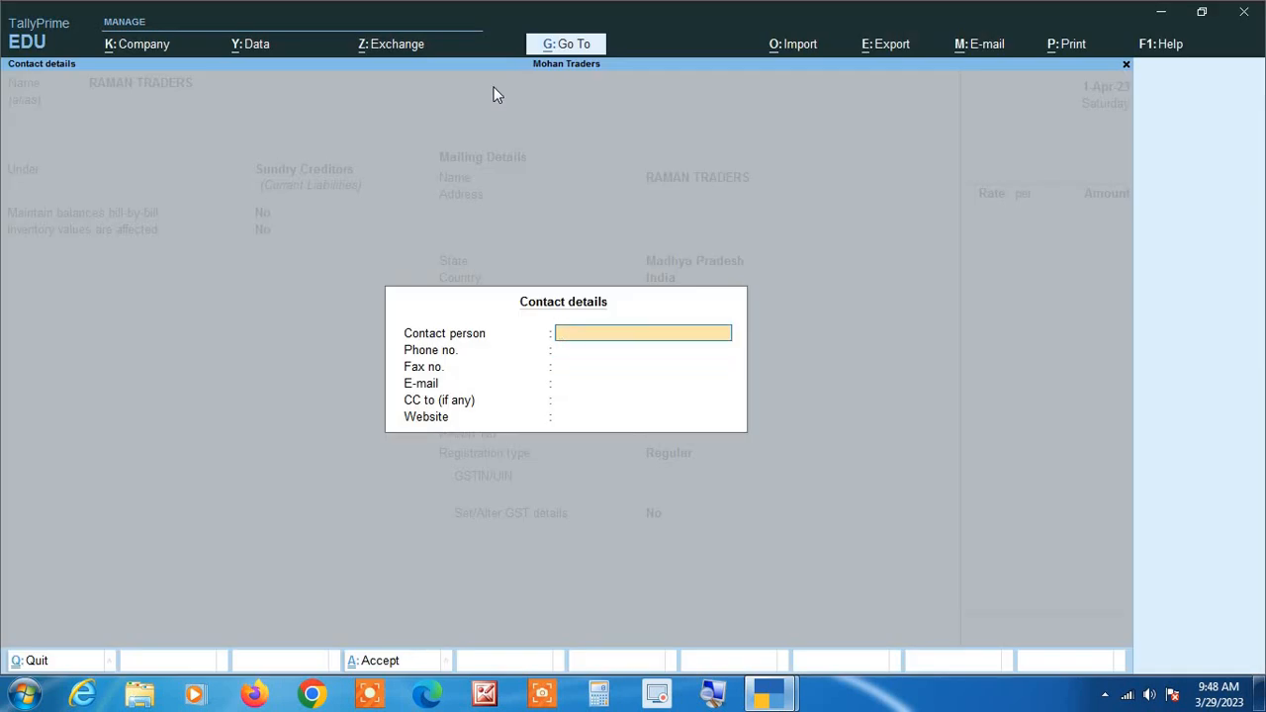
{"action": "key", "text": "Down"}
{"action": "key", "text": "Down"}
{"action": "key", "text": "Down"}
{"action": "key", "text": "Down"}
{"action": "key", "text": "Down"}
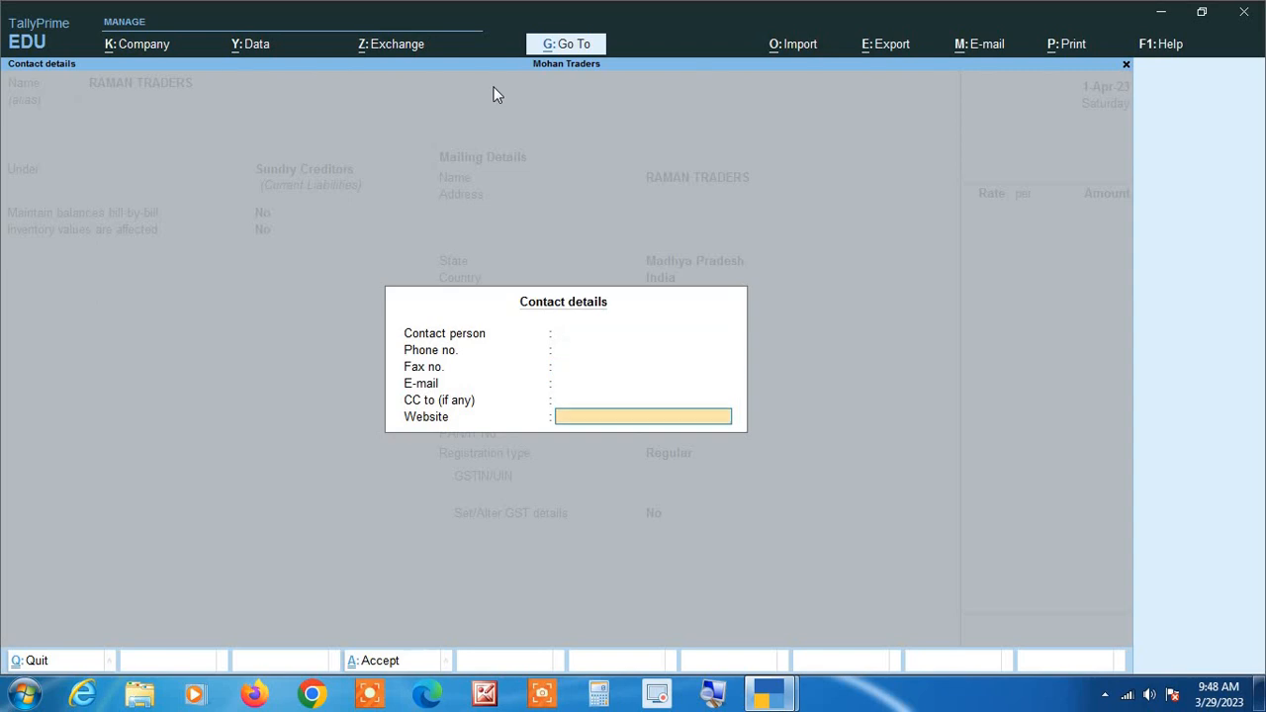
{"action": "key", "text": "Return"}
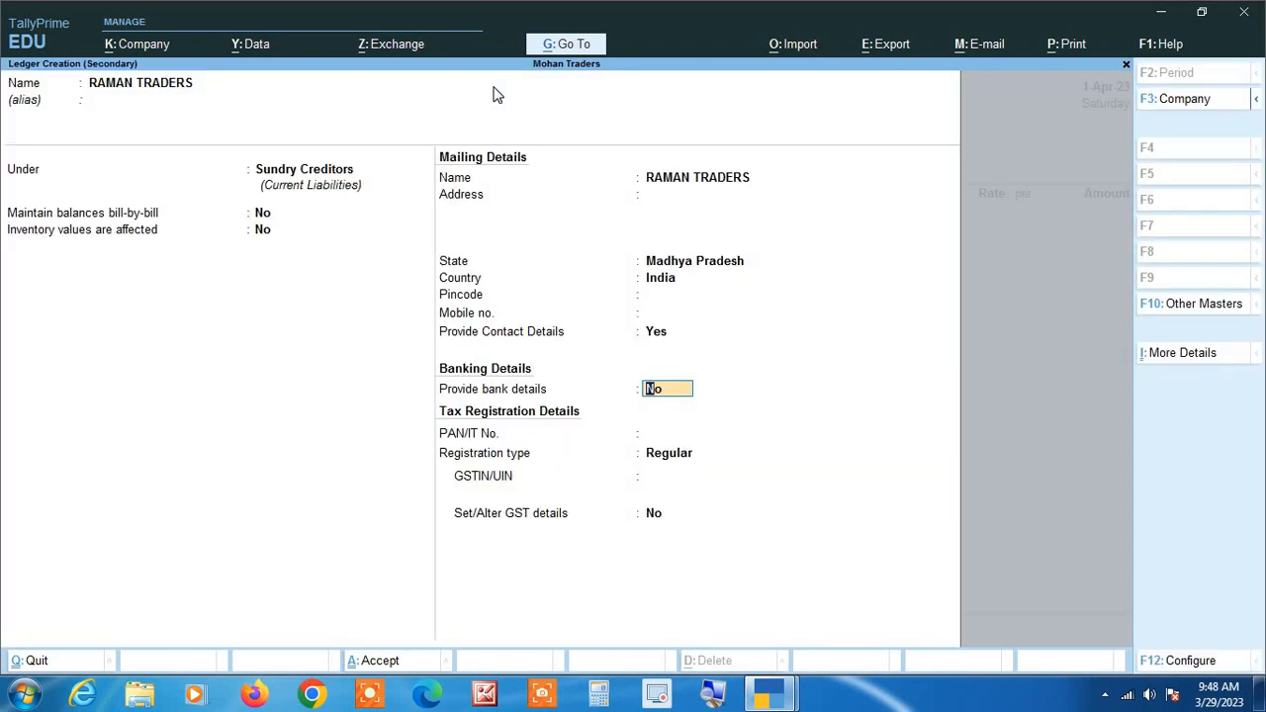
Keep bank details at No, leave the PAN/IT number blank and keep the registration type as Regular.
{"action": "key", "text": "Return"}
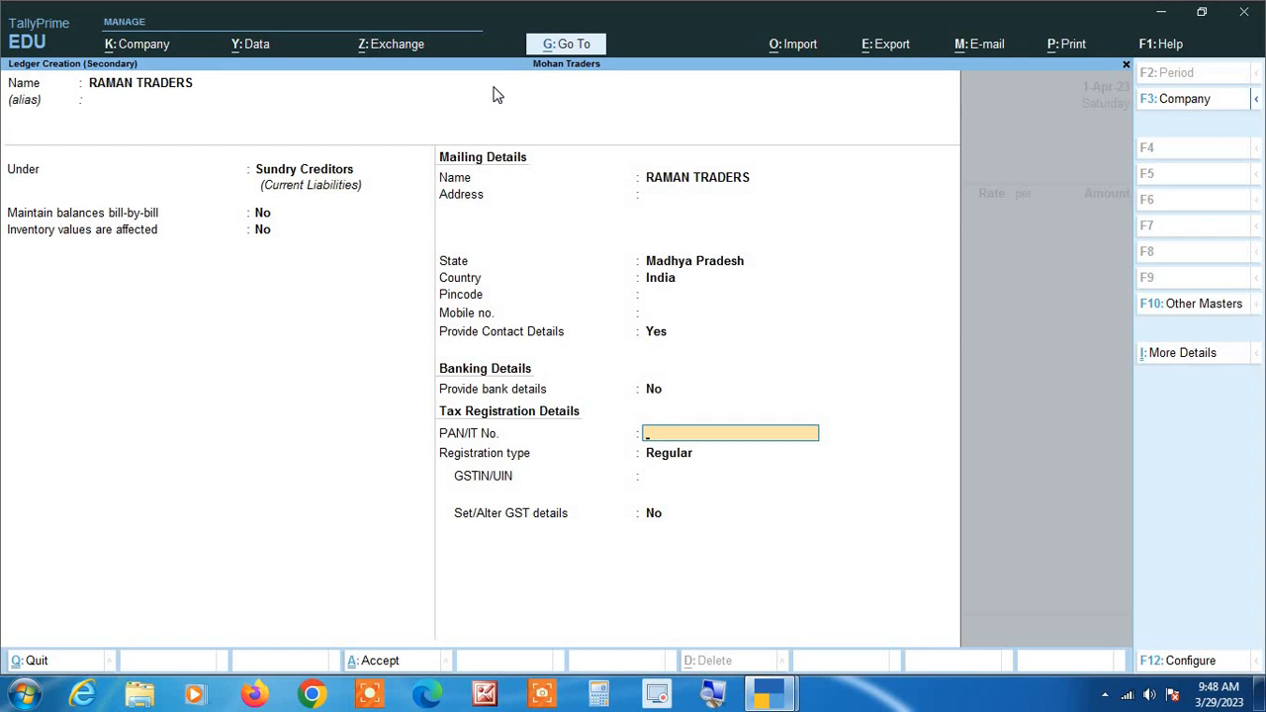
{"action": "key", "text": "Return"}
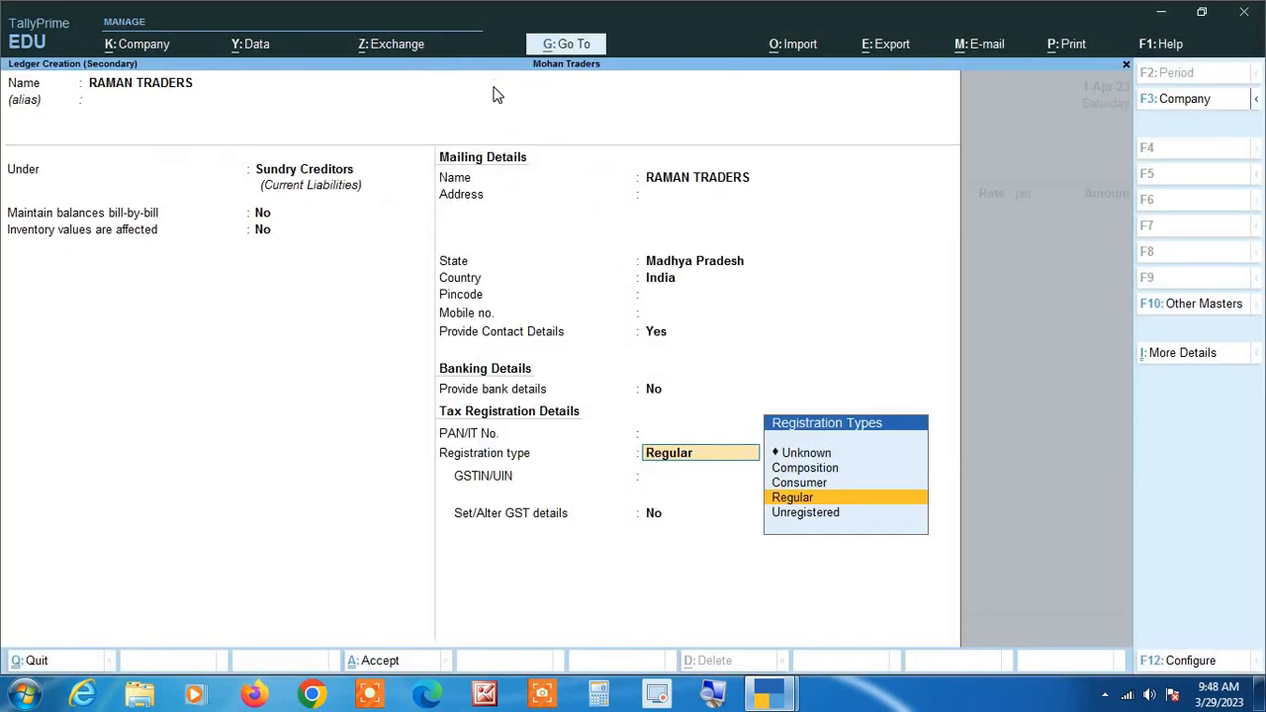
{"action": "key", "text": "Return"}
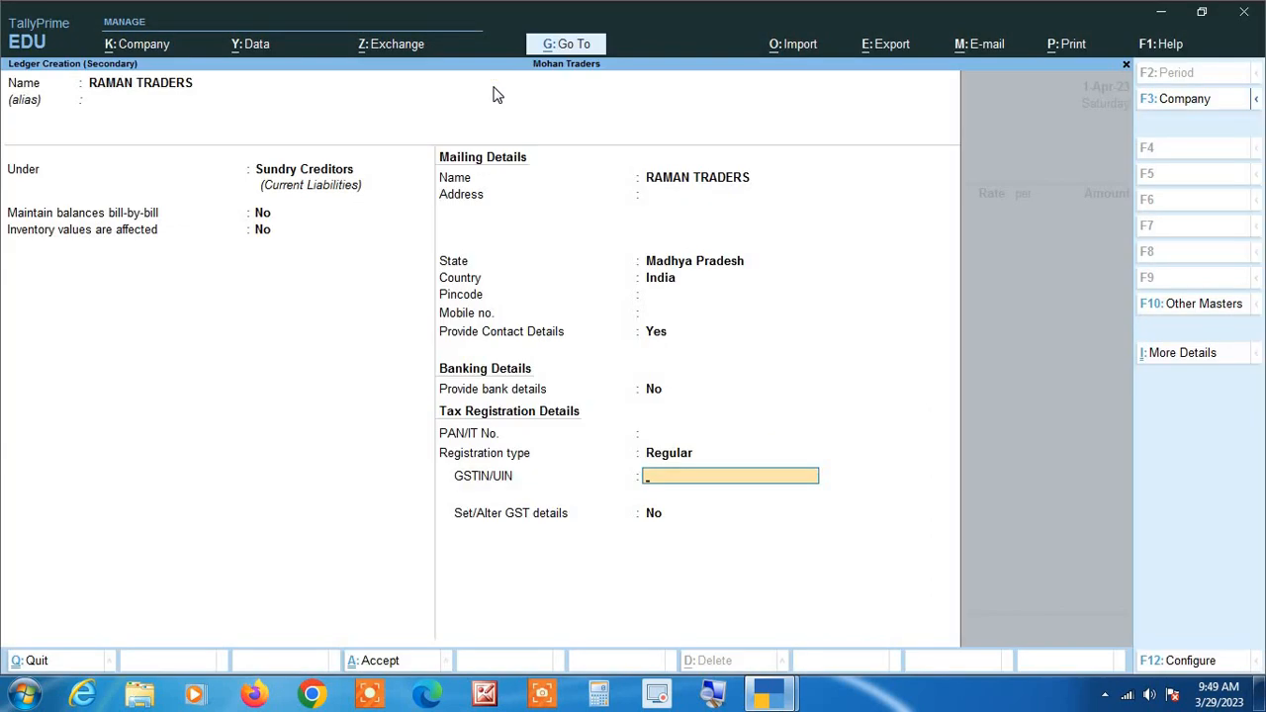
Paste the supplier's GSTIN, keep Set/Alter GST details at No and save the RAMAN TRADERS ledger.
{"action": "key", "text": "ctrl"}
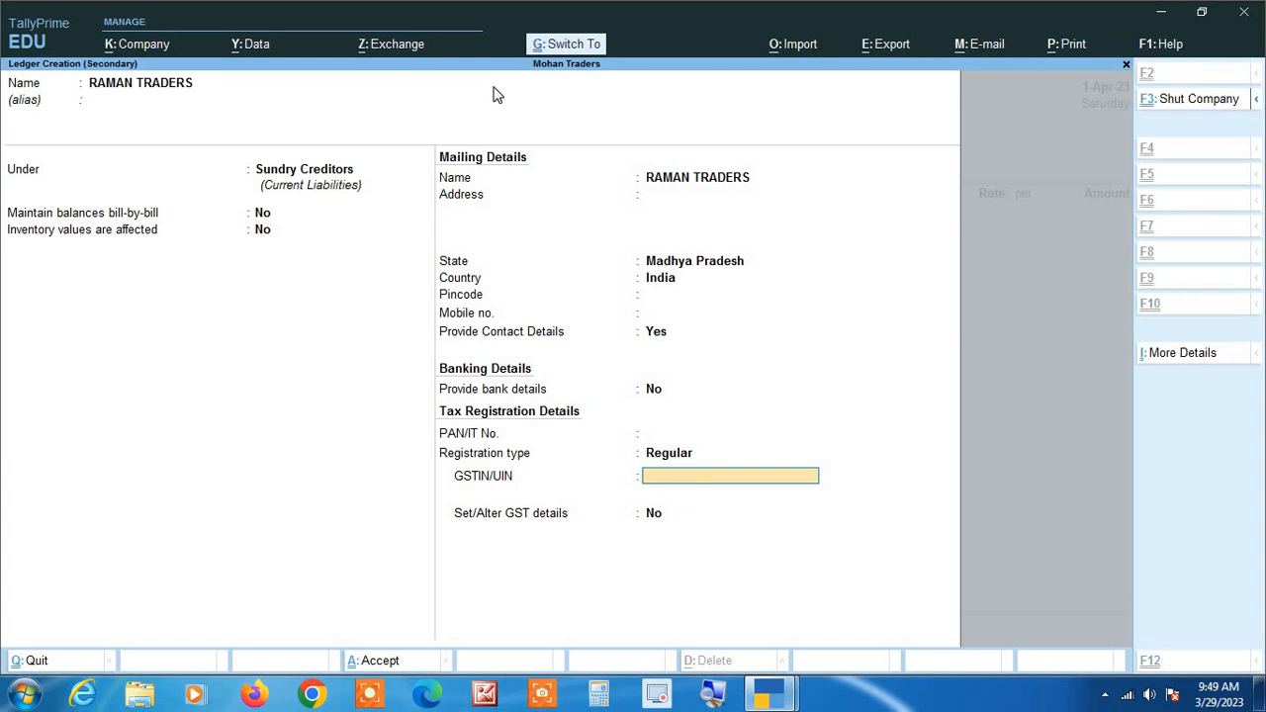
{"action": "key", "text": "Return"}
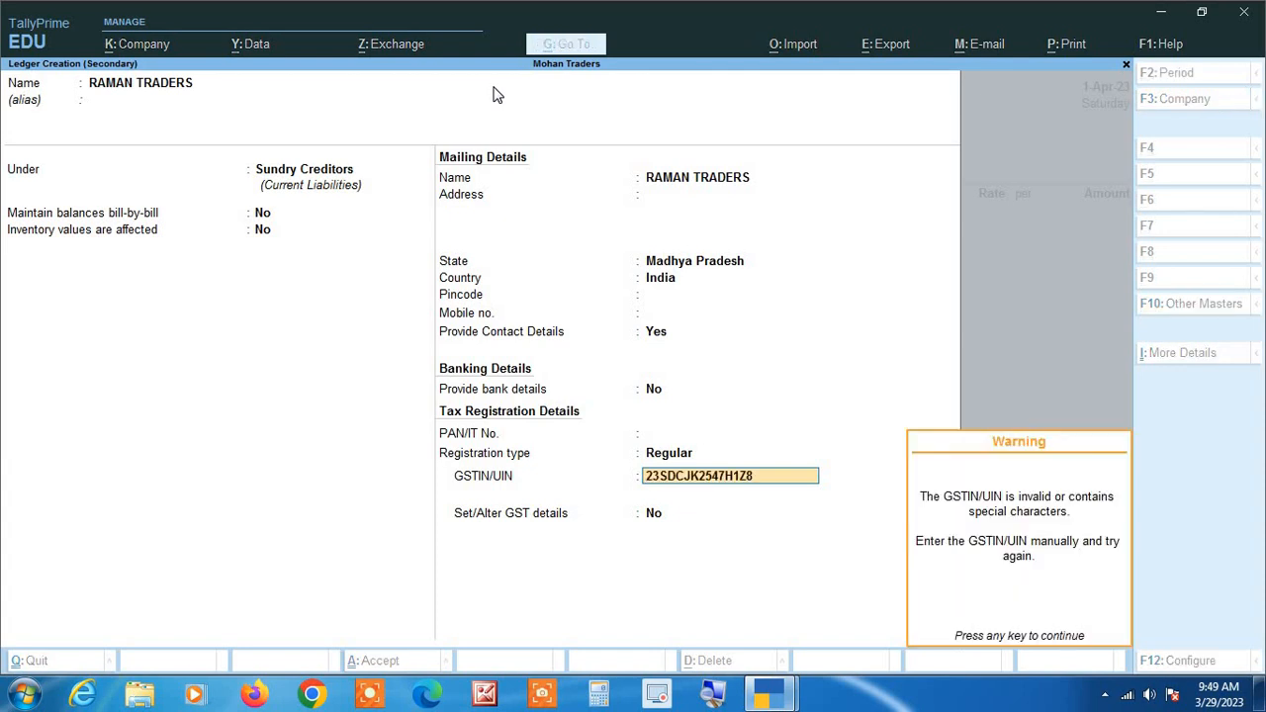
{"action": "key", "text": "Return"}
{"action": "key", "text": "Return"}
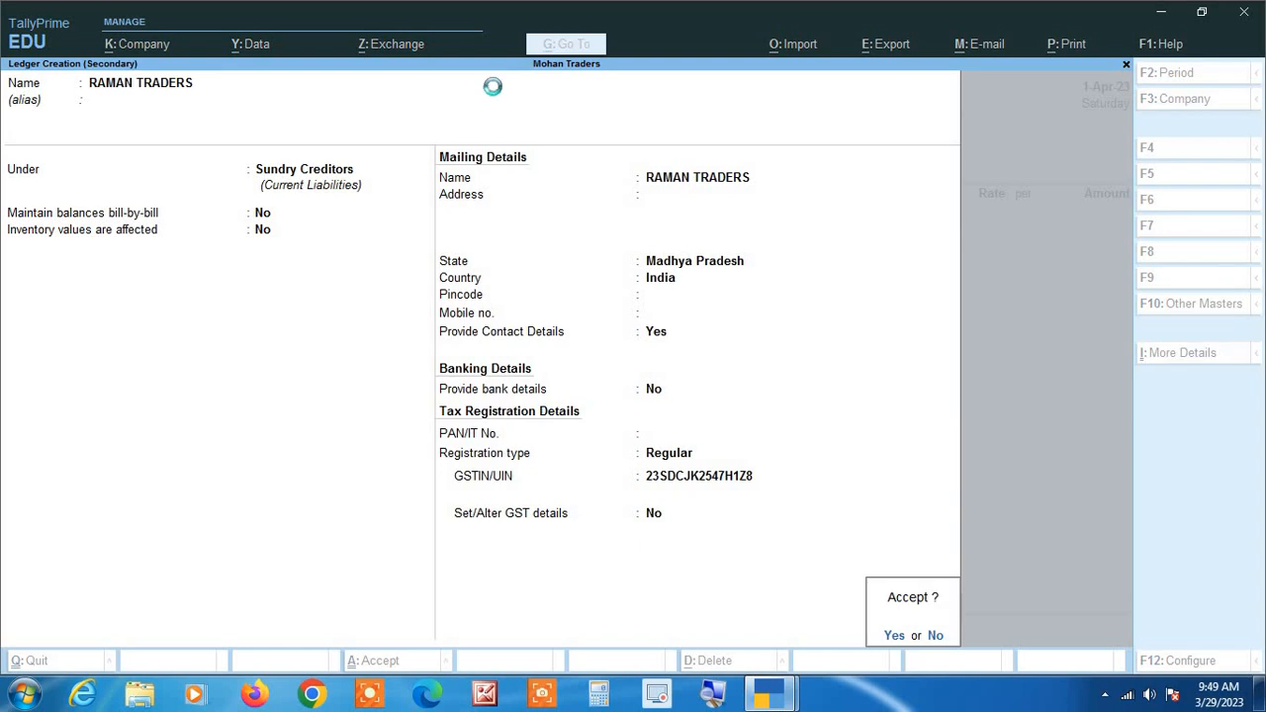
{"action": "key", "text": "Return"}
{"action": "key", "text": "Return"}
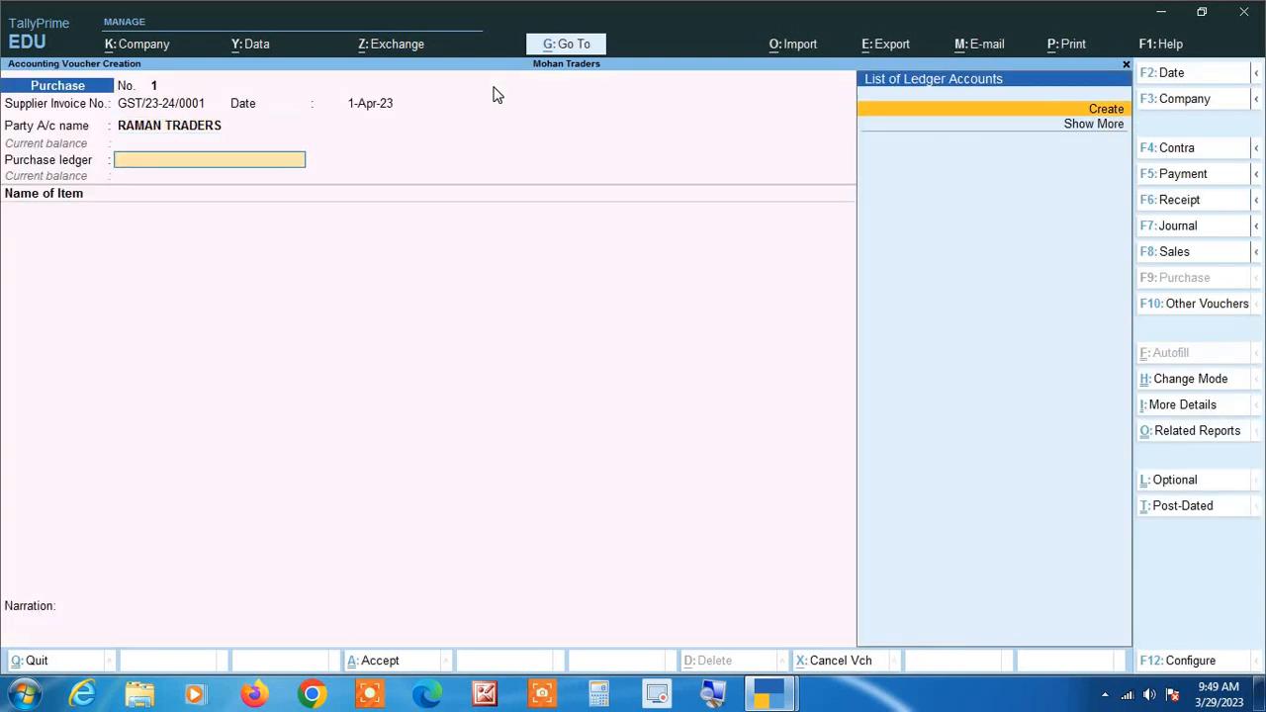
Start a new purchase ledger named PURCHASE with no alias, grouped under Purchase Accounts.
{"action": "key", "text": "Return"}
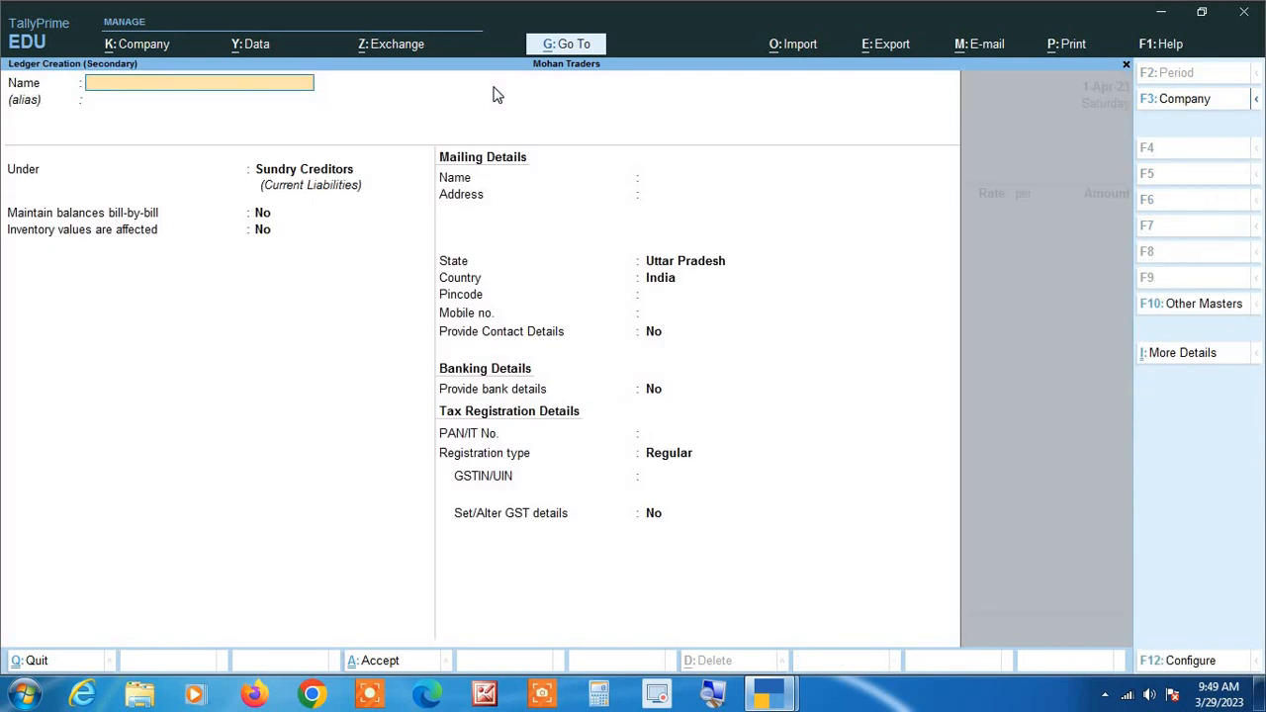
{"action": "type", "text": "PURCHASE"}
{"action": "key", "text": "Return"}
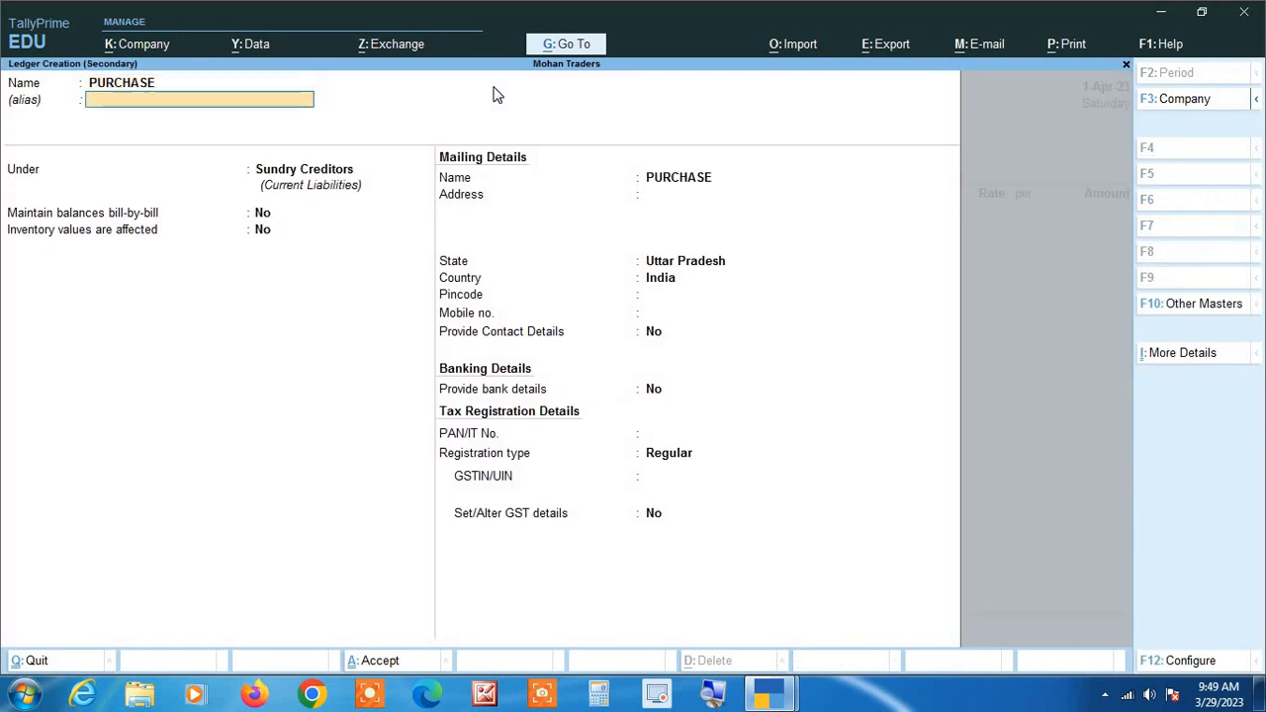
{"action": "key", "text": "Return"}
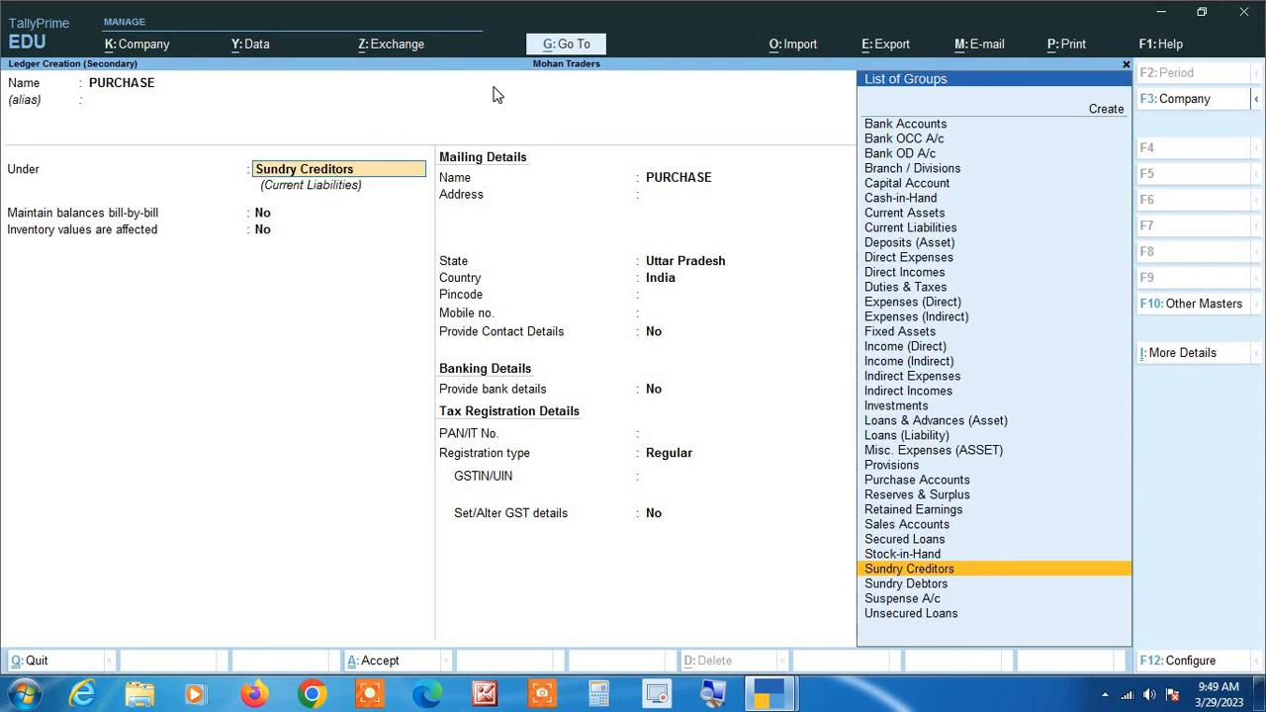
{"action": "type", "text": "PU"}
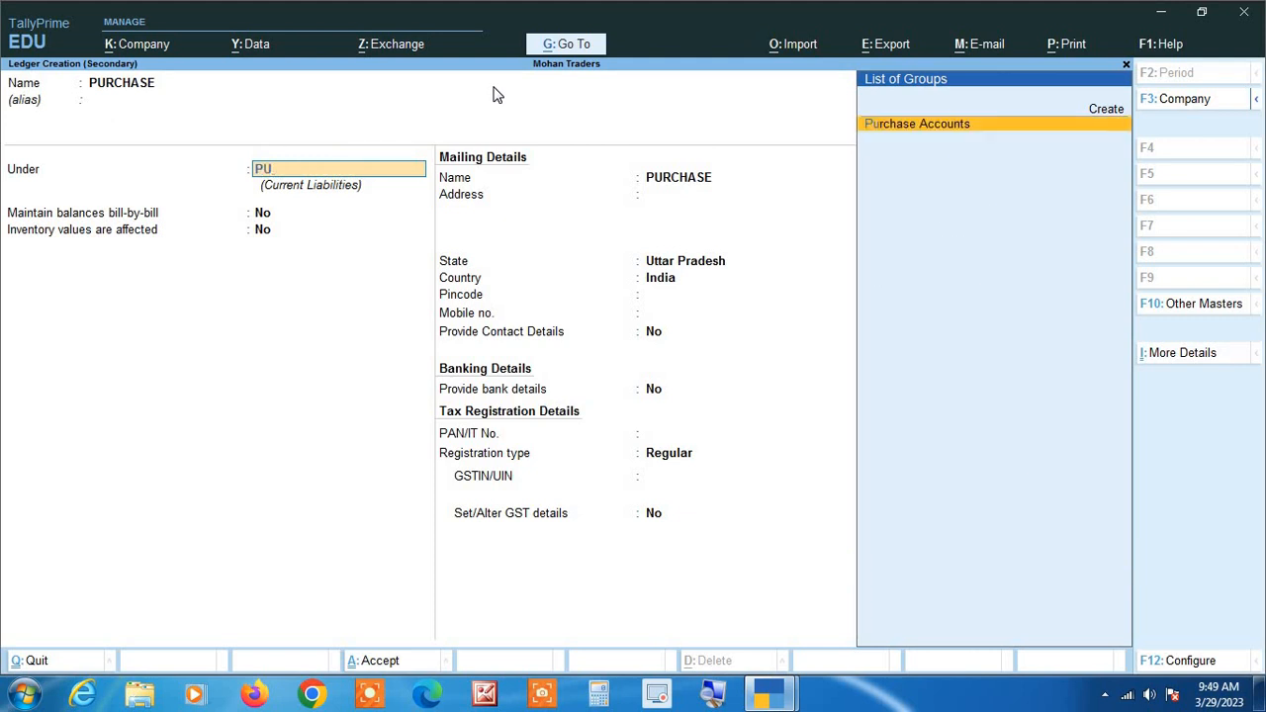
{"action": "key", "text": "Return"}
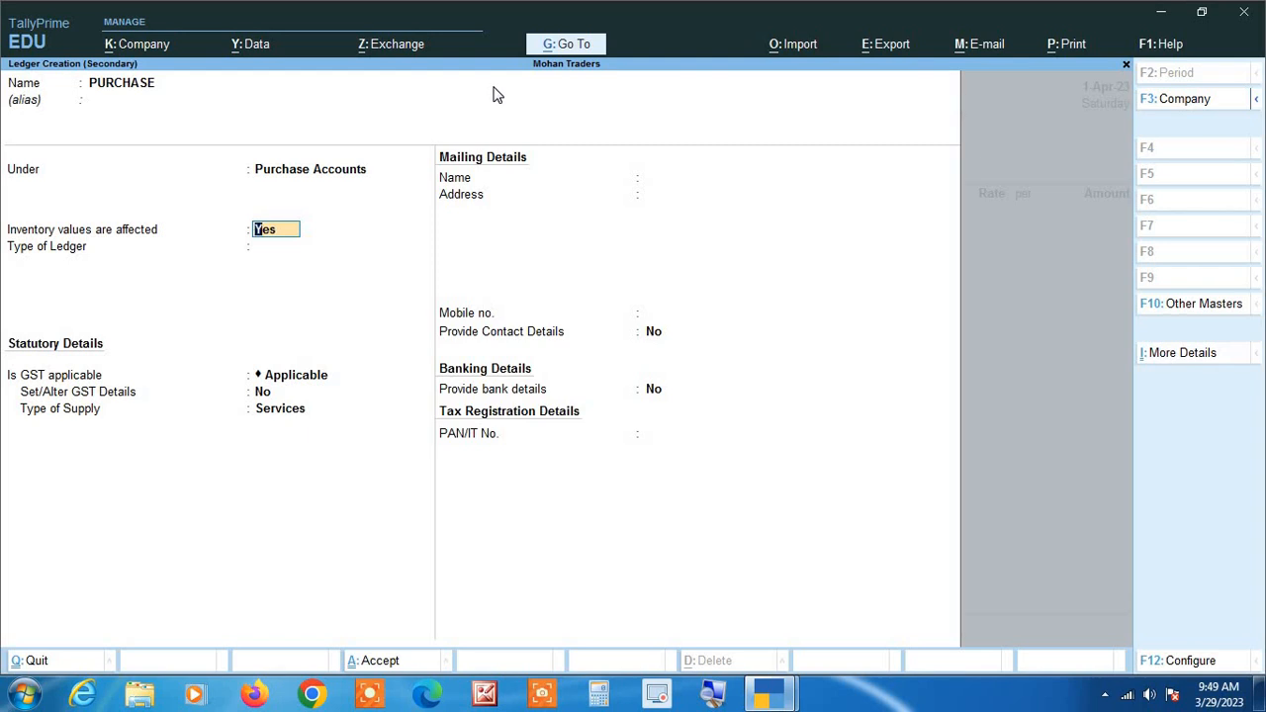
Keep inventory values affected and GST applicable, ledger type Not Applicable, set the type of supply to Goods and save the PURCHASE ledger.
{"action": "key", "text": "Return"}
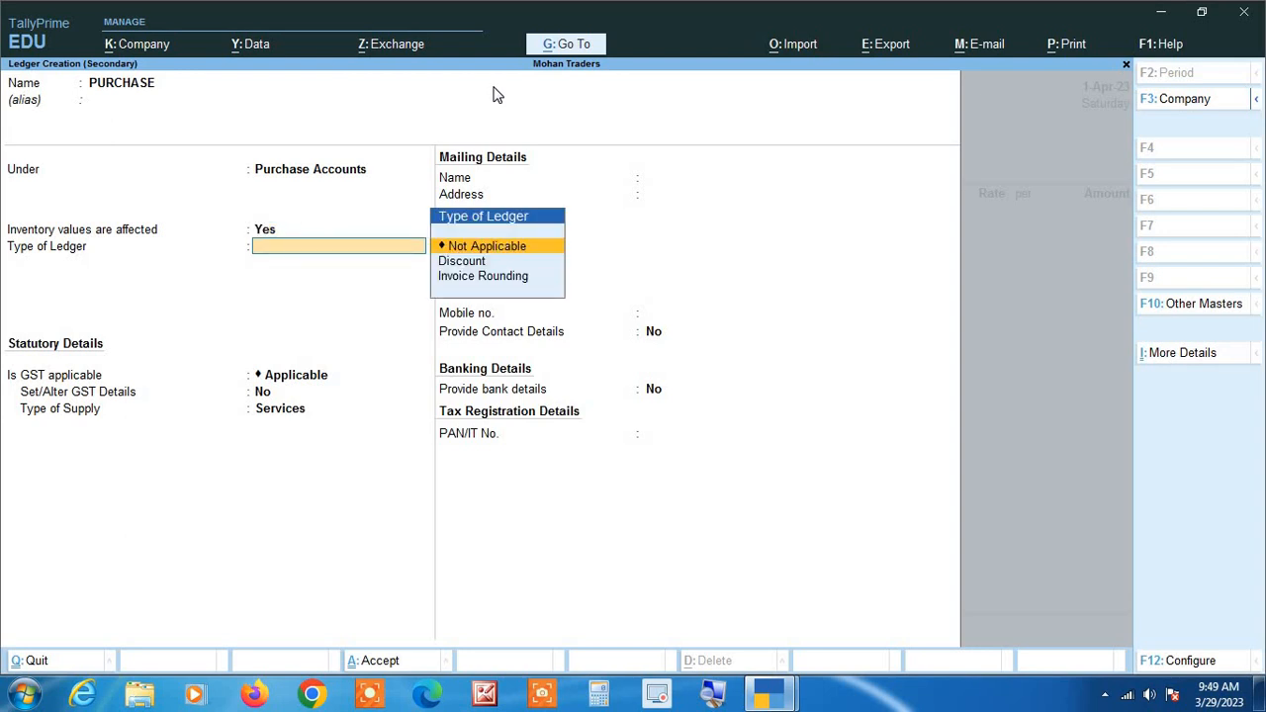
{"action": "key", "text": "Return"}
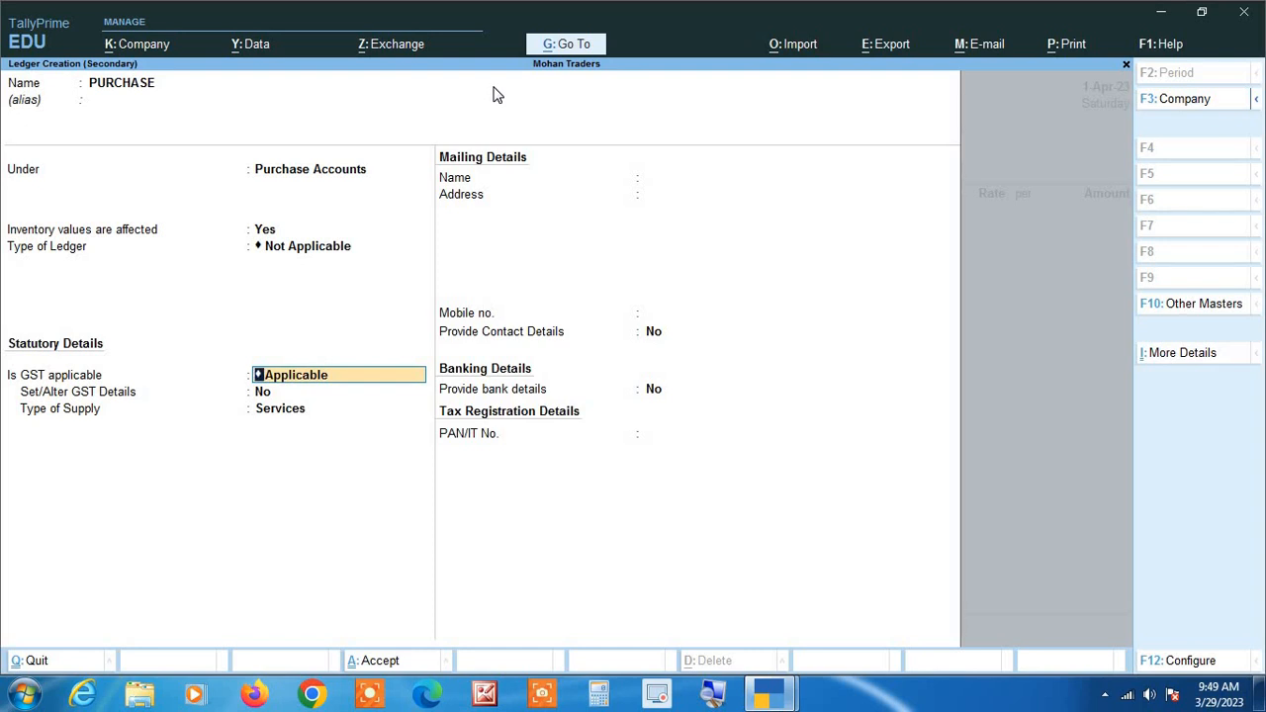
{"action": "key", "text": "Return"}
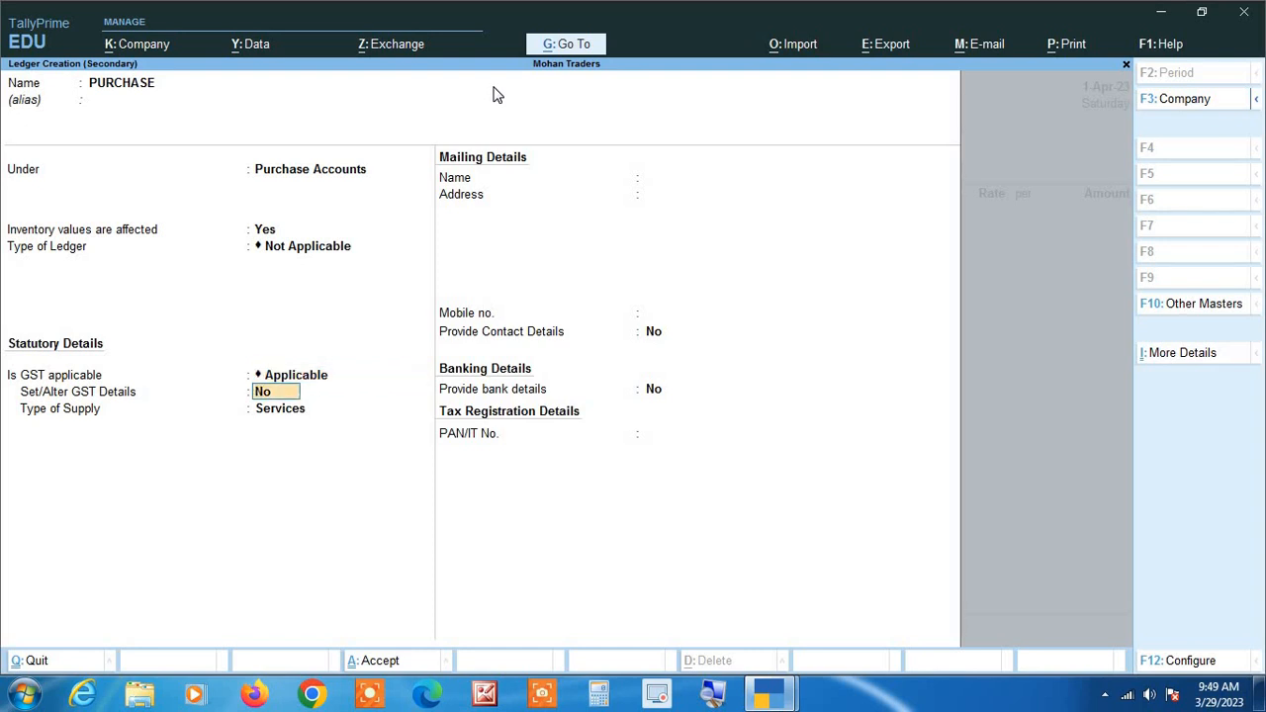
{"action": "key", "text": "Return"}
{"action": "key", "text": "Up"}
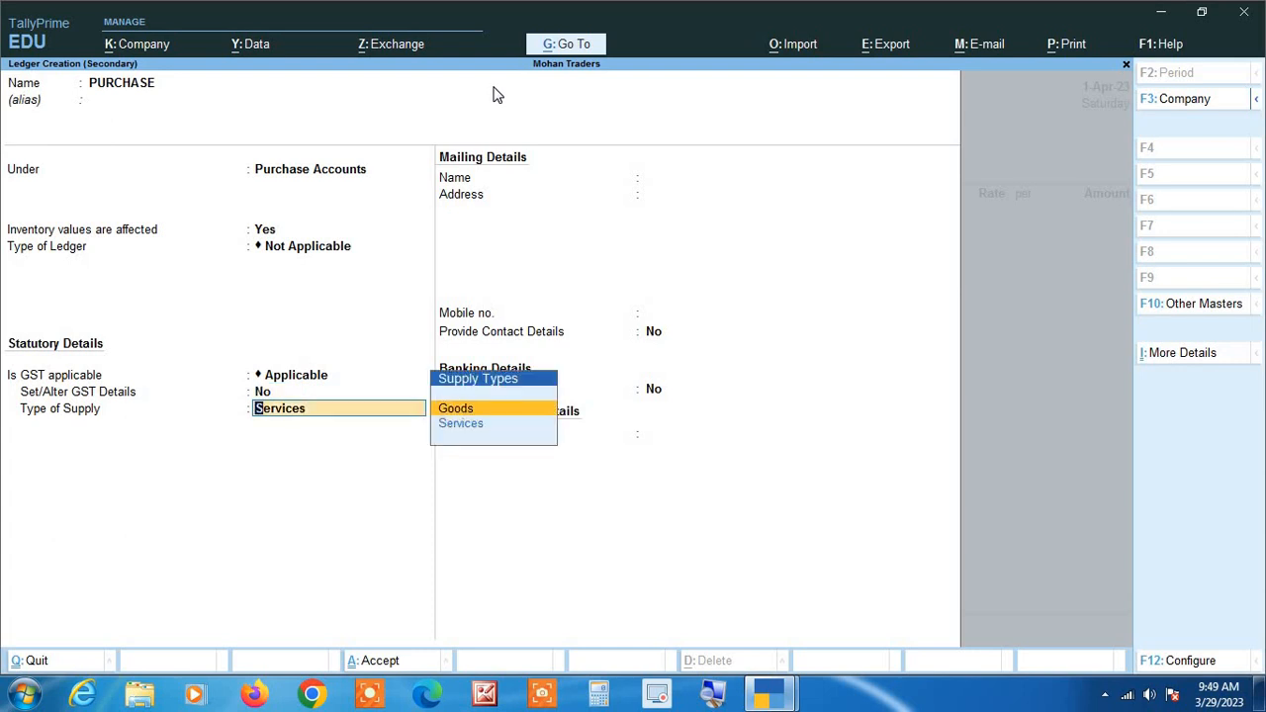
{"action": "key", "text": "Return"}
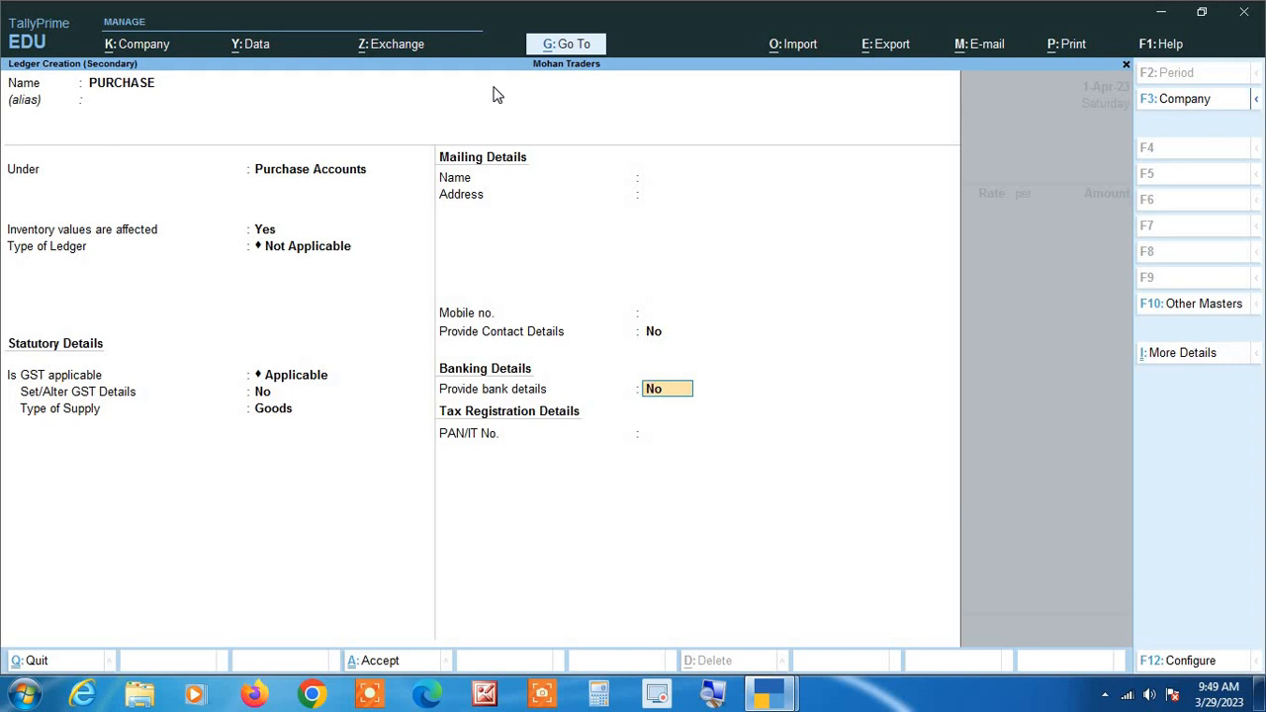
{"action": "key", "text": "Return"}
{"action": "key", "text": "Return"}
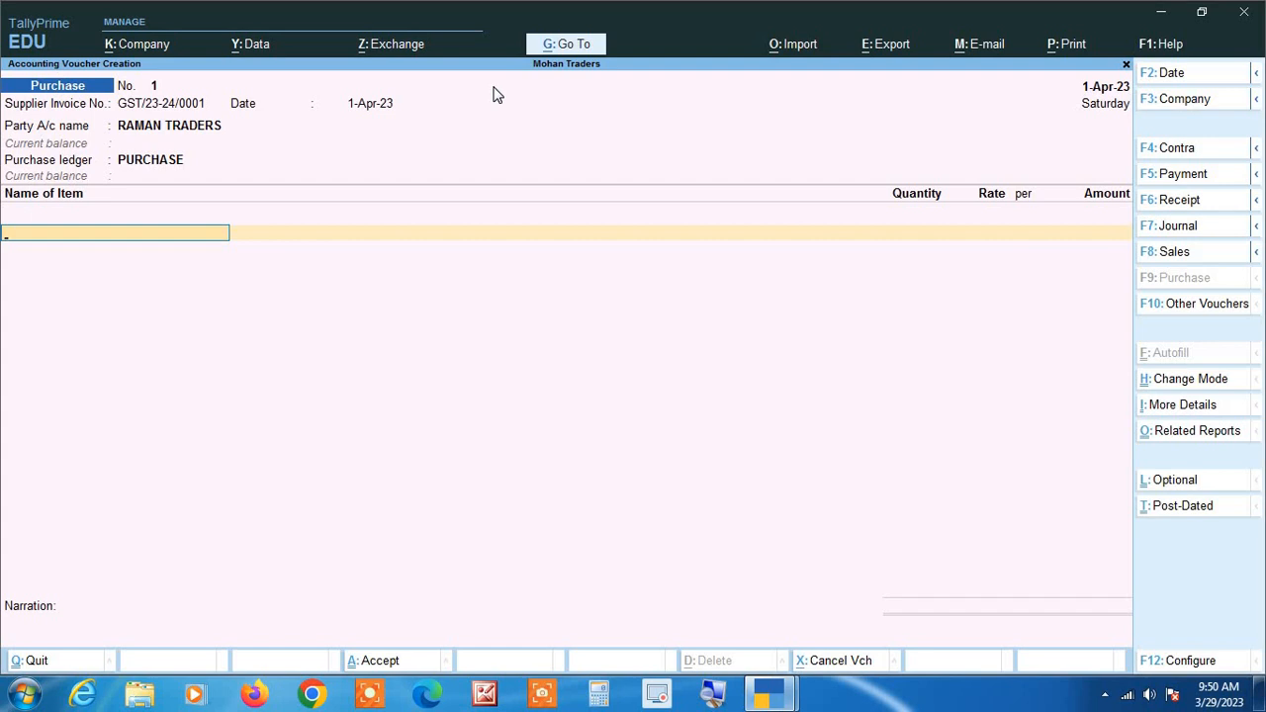
{"action": "key", "text": "alt+c"}
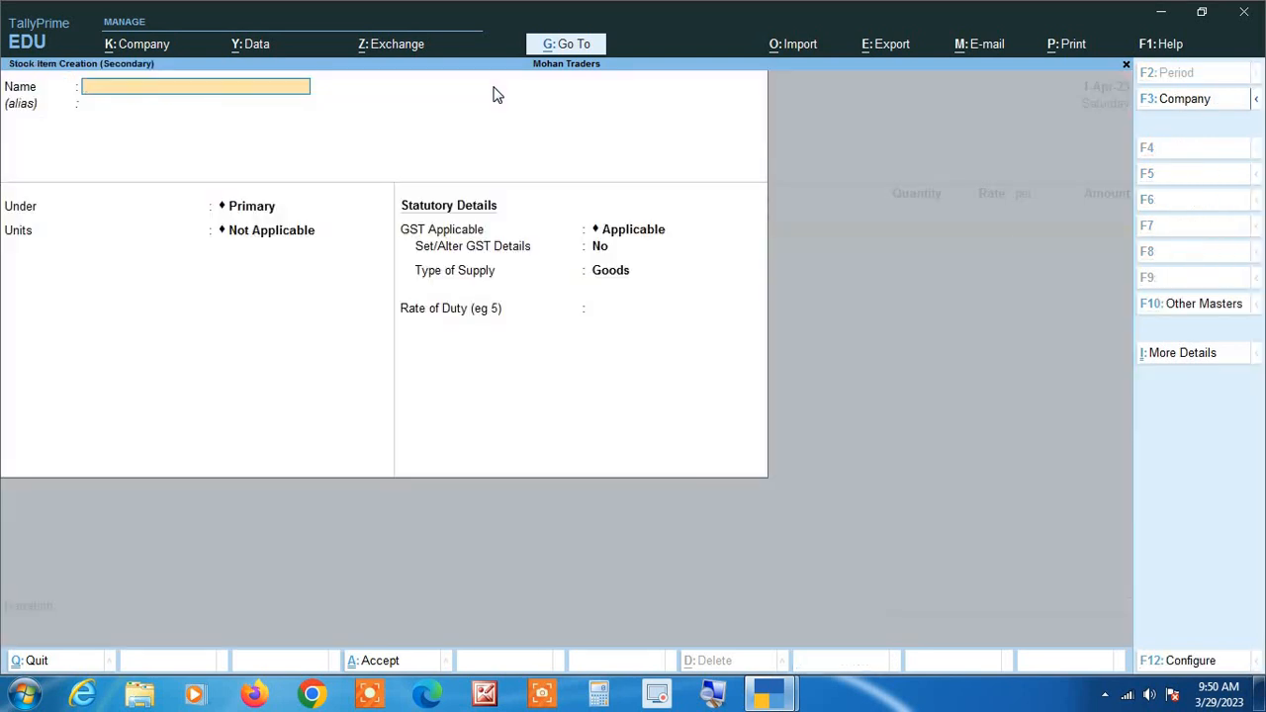
{"action": "type", "text": "ALMONDS"}
{"action": "type", "text": "@18%"}
{"action": "key", "text": "Return"}
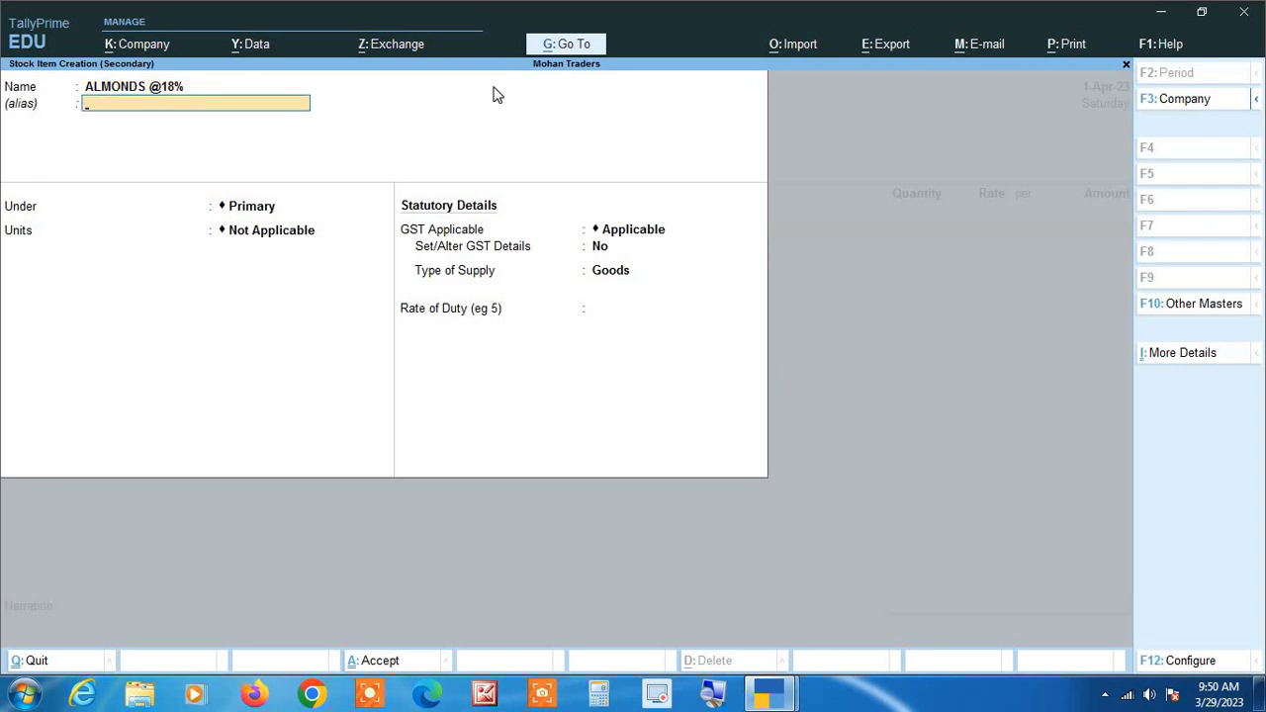
{"action": "key", "text": "Return"}
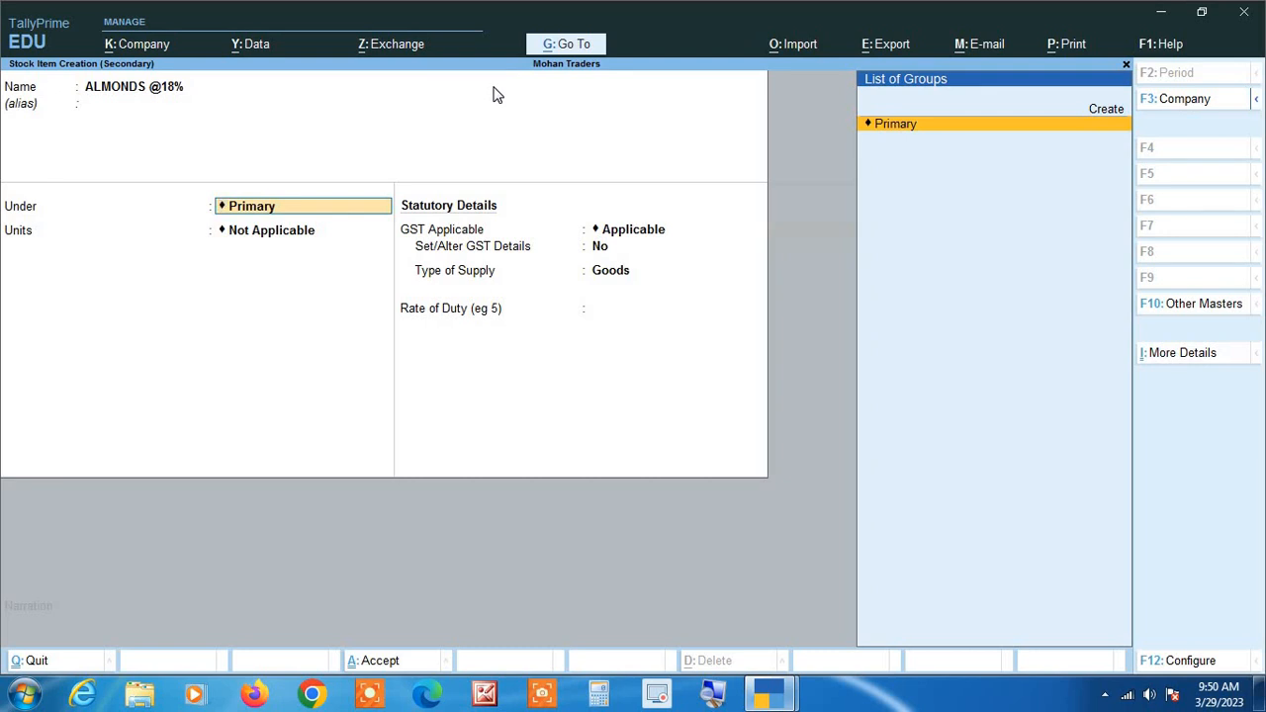
{"action": "key", "text": "alt+c"}
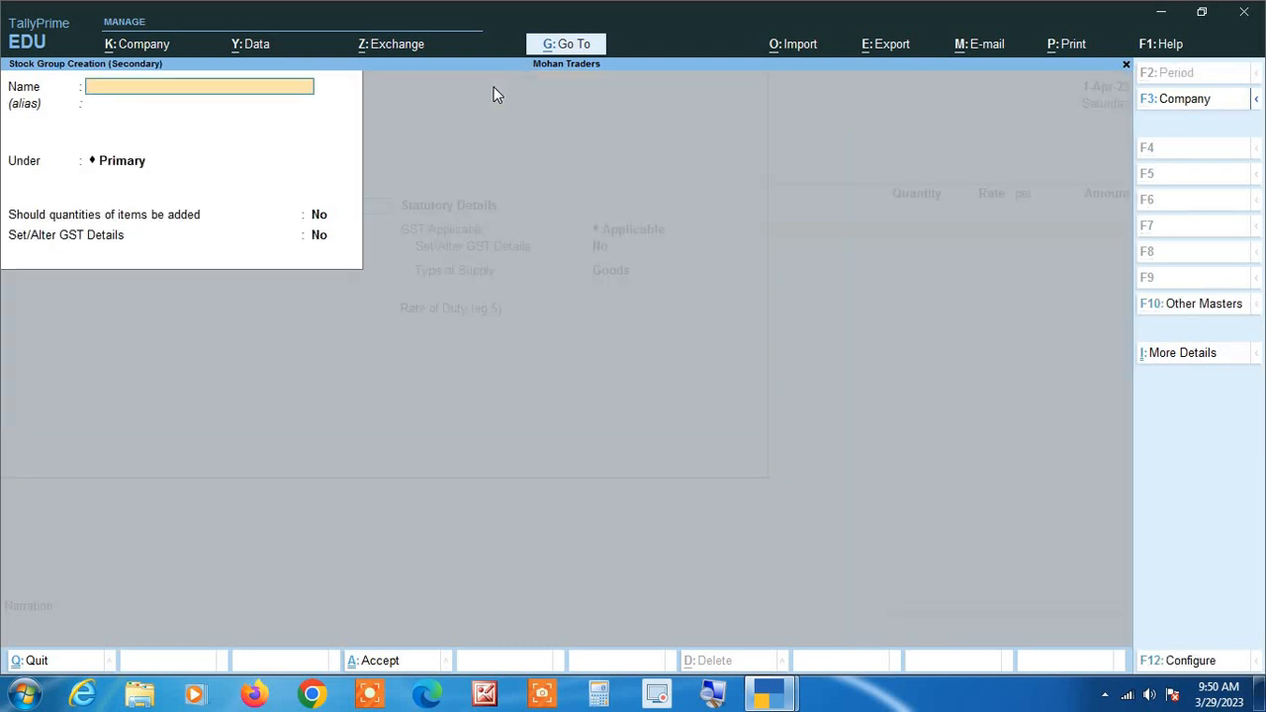
{"action": "key", "text": "Escape"}
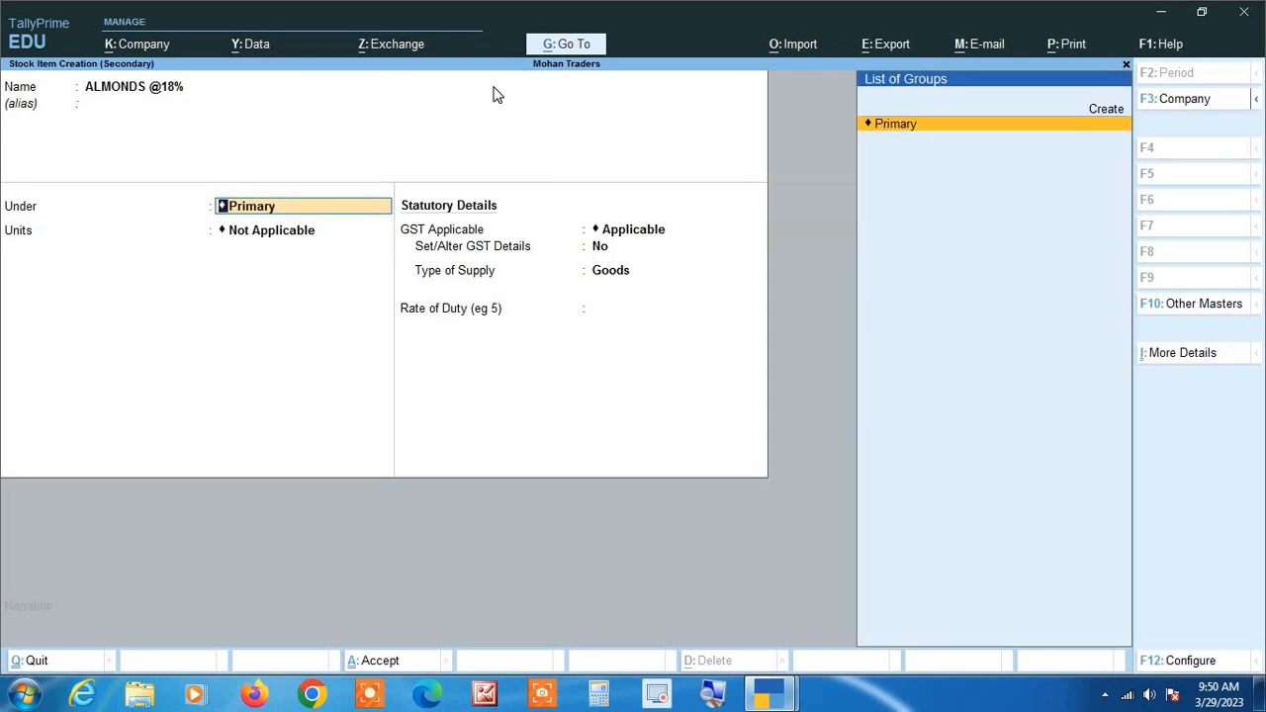
{"action": "key", "text": "Return"}
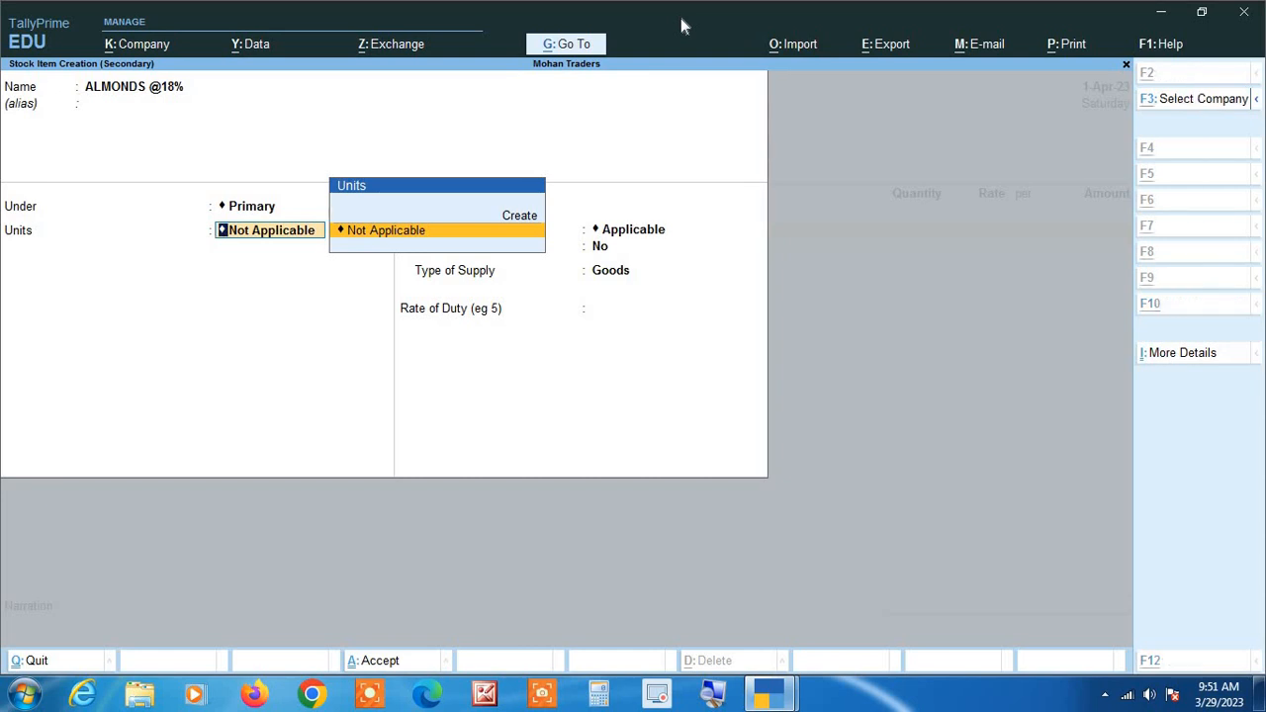
Start a new simple unit for the stock item with symbol KGS. and formal name KILOGRAMS.
{"action": "key", "text": "alt+c"}
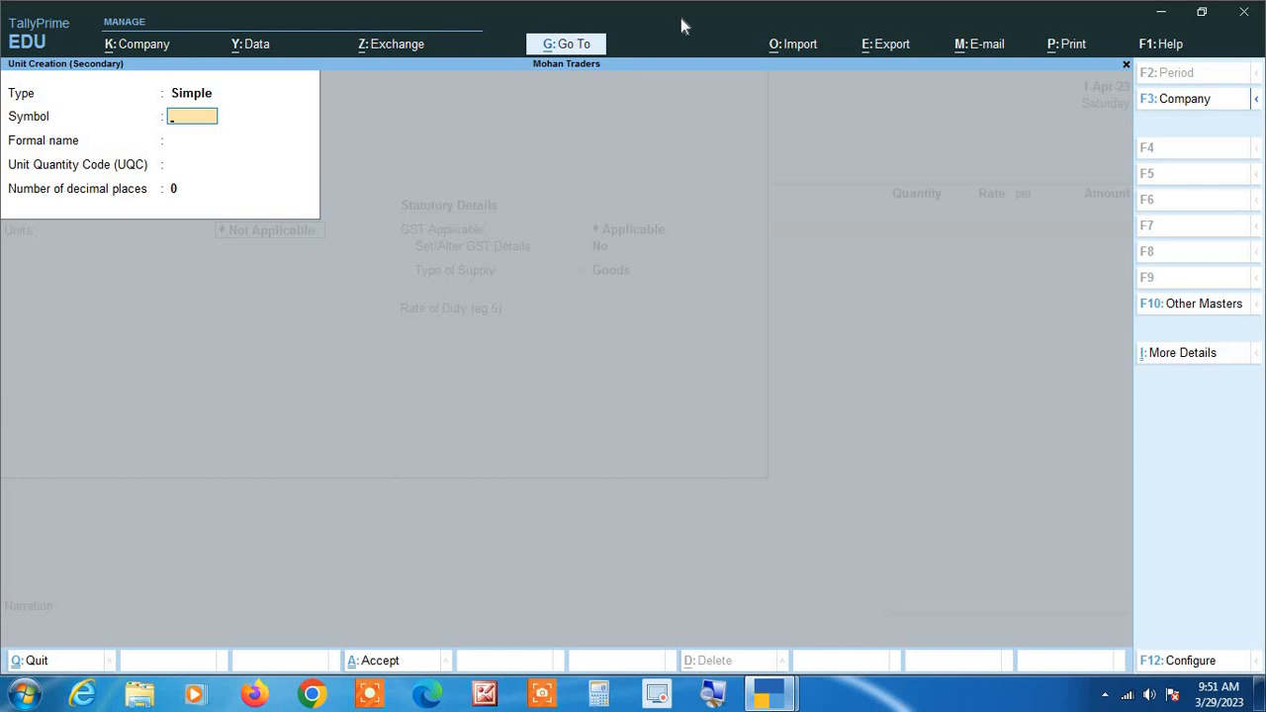
{"action": "type", "text": "KGS."}
{"action": "key", "text": "Return"}
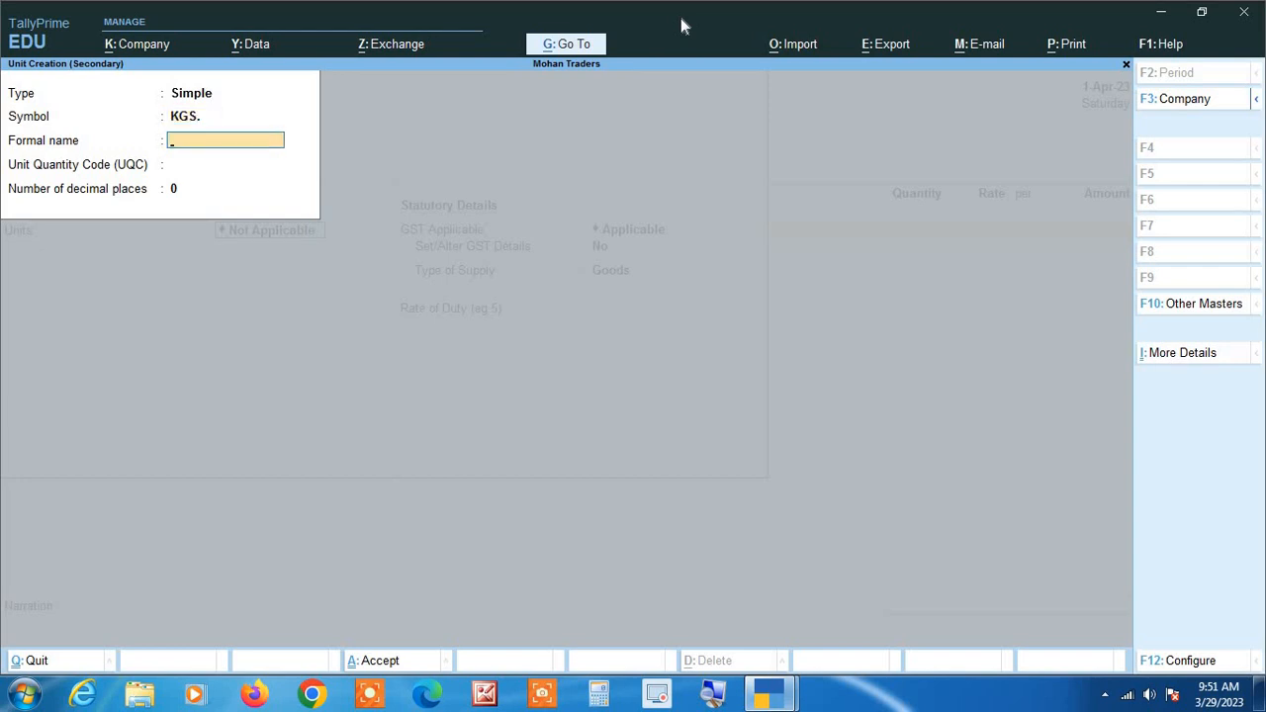
{"action": "type", "text": "KiLOGRAMS"}
{"action": "key", "text": "Return"}
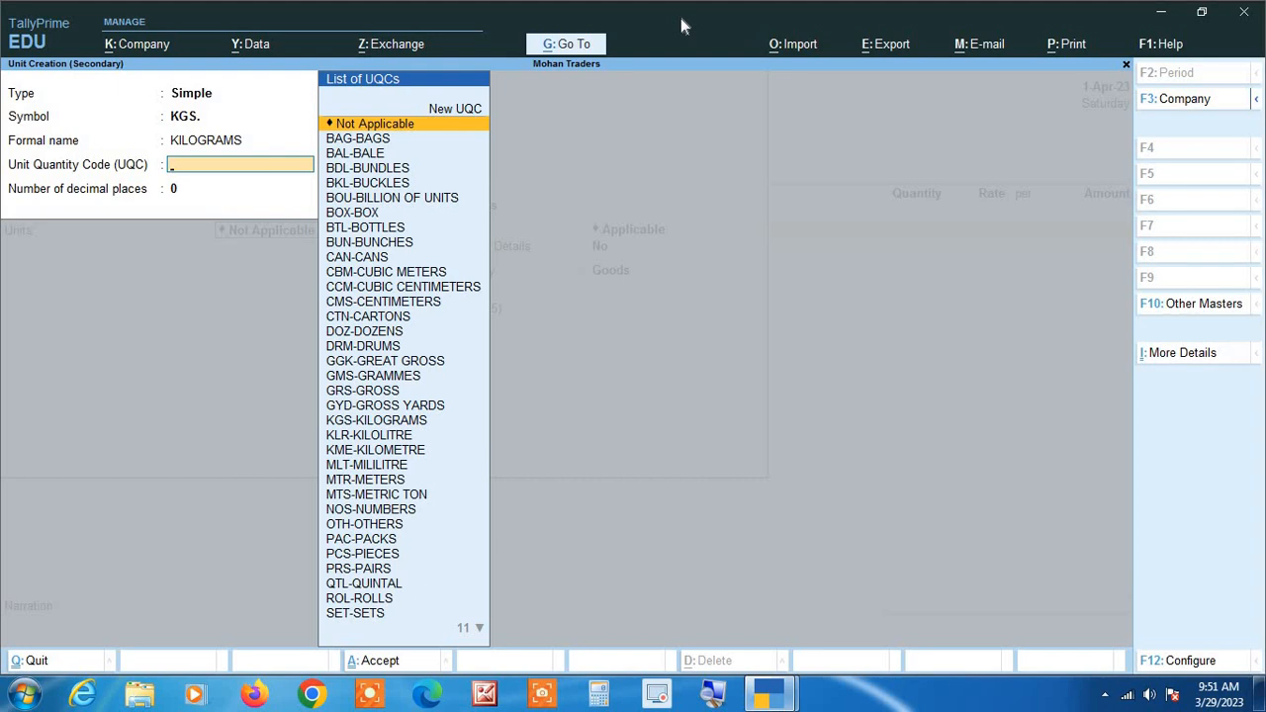
{"action": "type", "text": "Ki"}
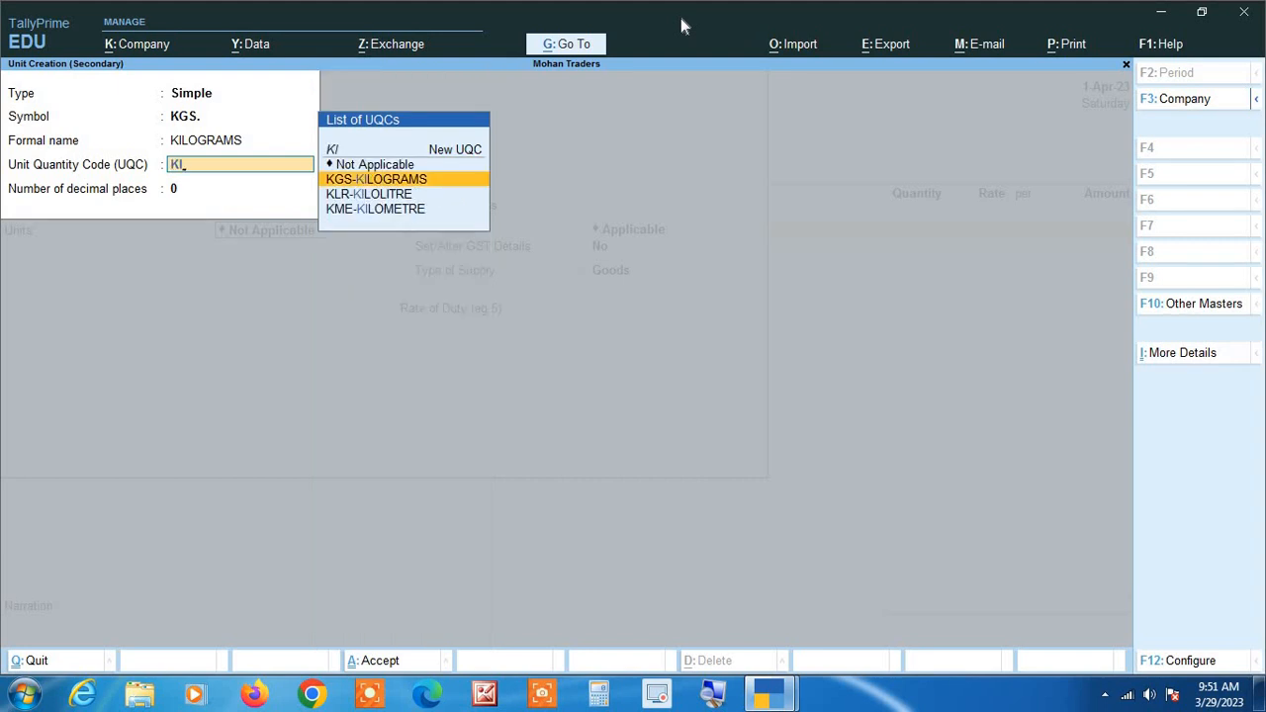
Set the unit's quantity code to KGS-KILOGRAMS with 2 decimal places and save it as the item's unit.
{"action": "key", "text": "Return"}
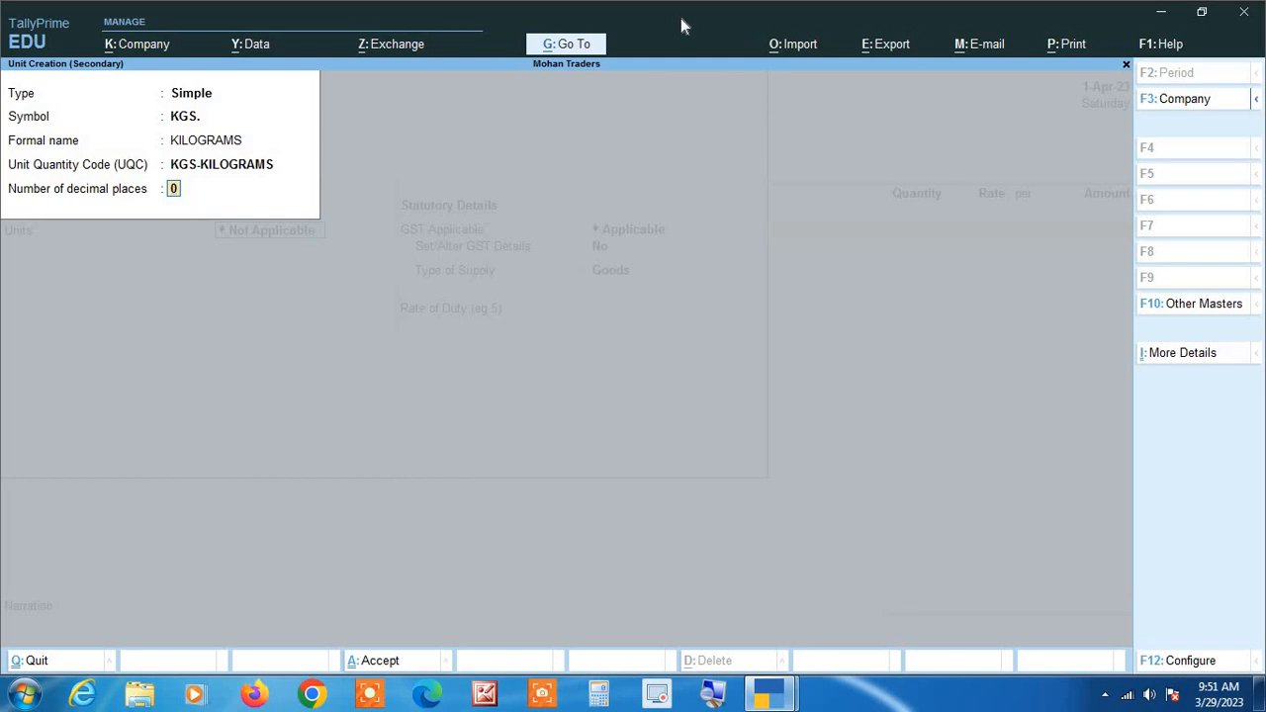
{"action": "type", "text": "2"}
{"action": "key", "text": "Return"}
{"action": "key", "text": "Return"}
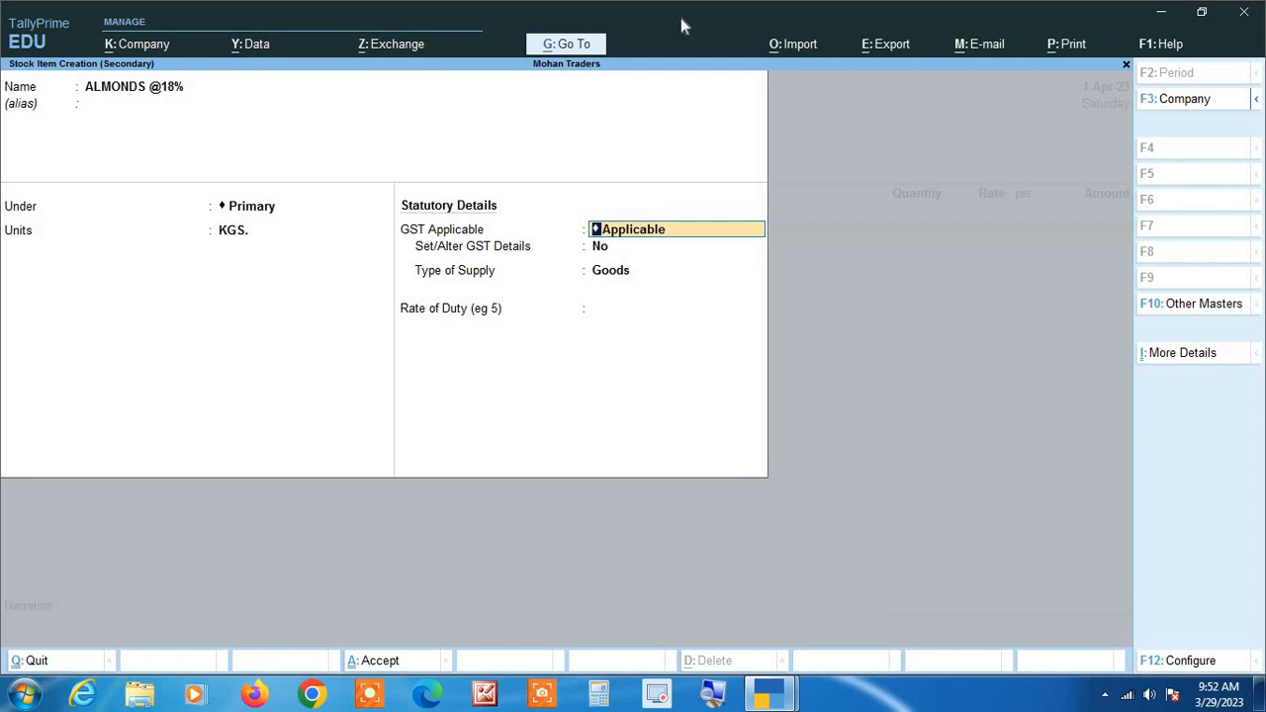
Keep GST applicable, set Set/Alter GST Details to Yes, and enter HSN/SAC 0802 with calculation type On Value, leaving the description blank.
{"action": "key", "text": "Return"}
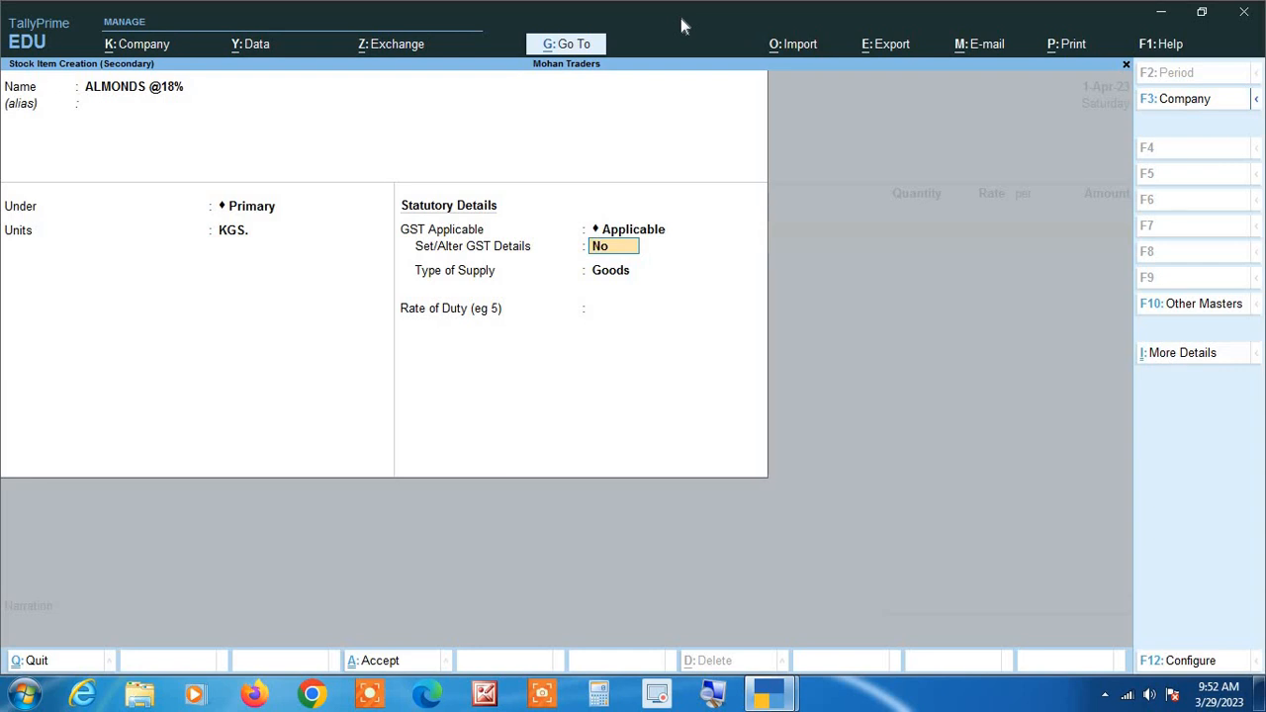
{"action": "type", "text": "Yes"}
{"action": "key", "text": "Return"}
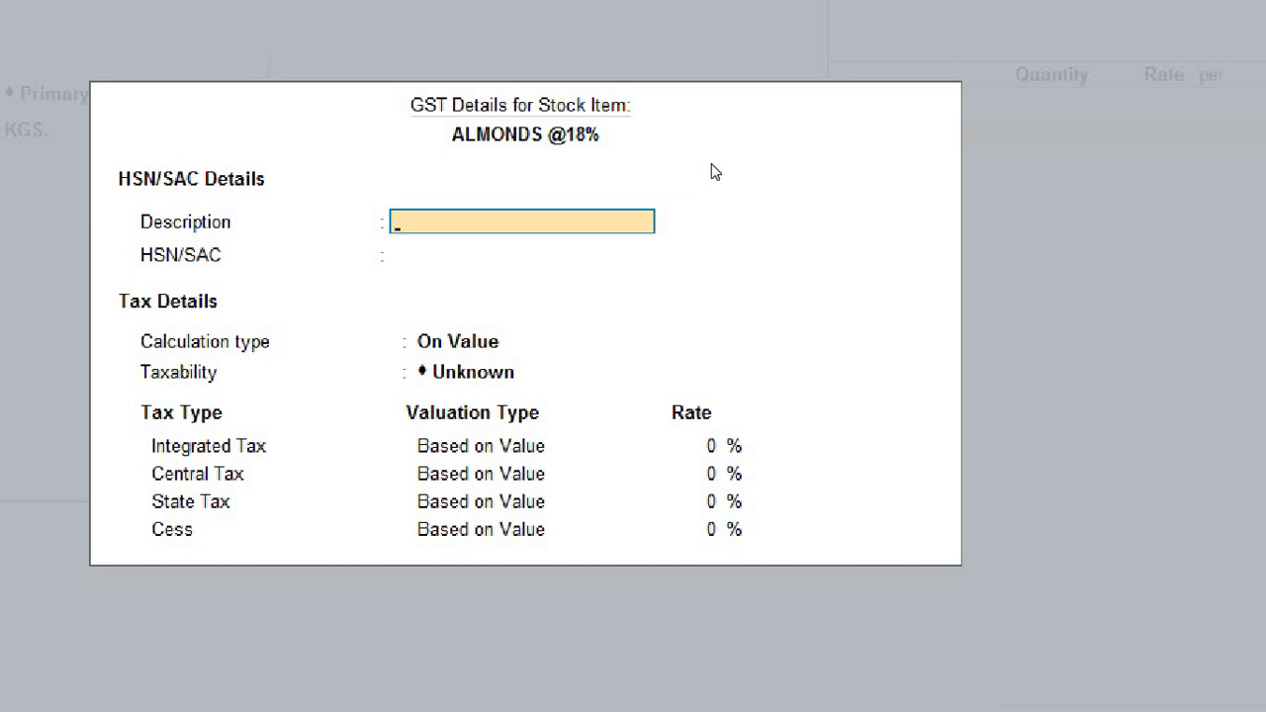
{"action": "key", "text": "Return"}
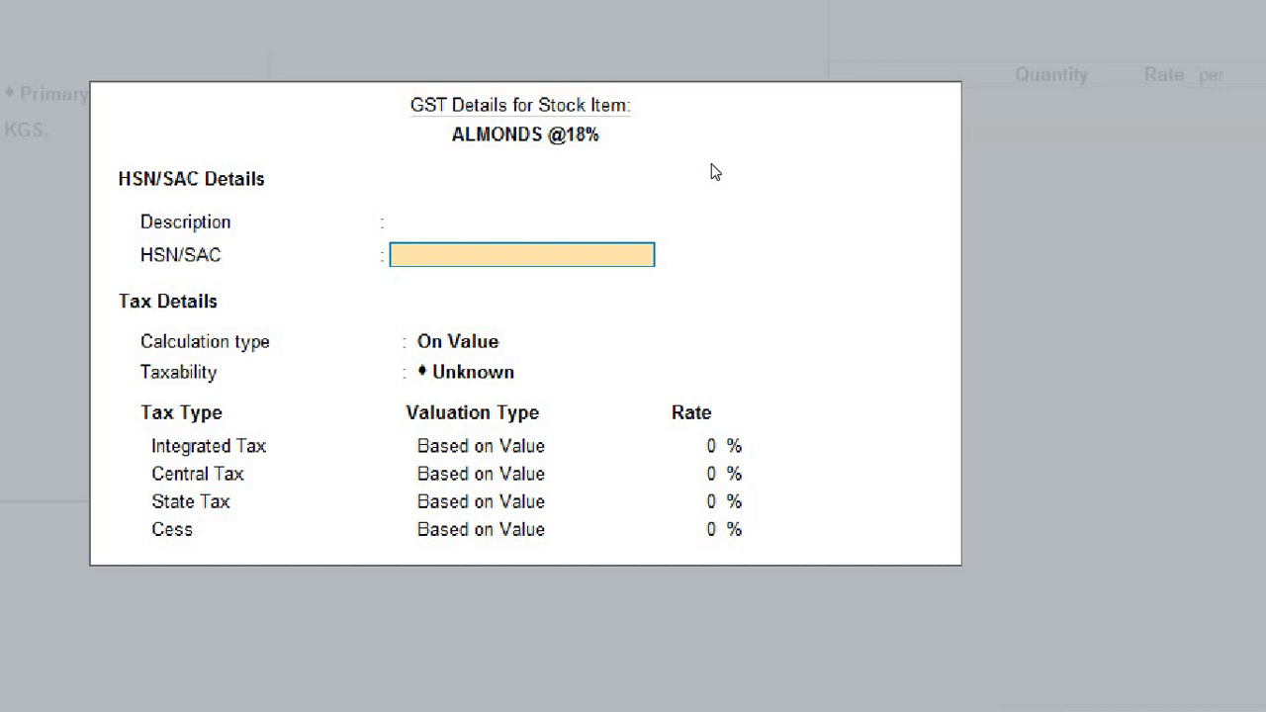
{"action": "type", "text": "0802"}
{"action": "key", "text": "Return"}
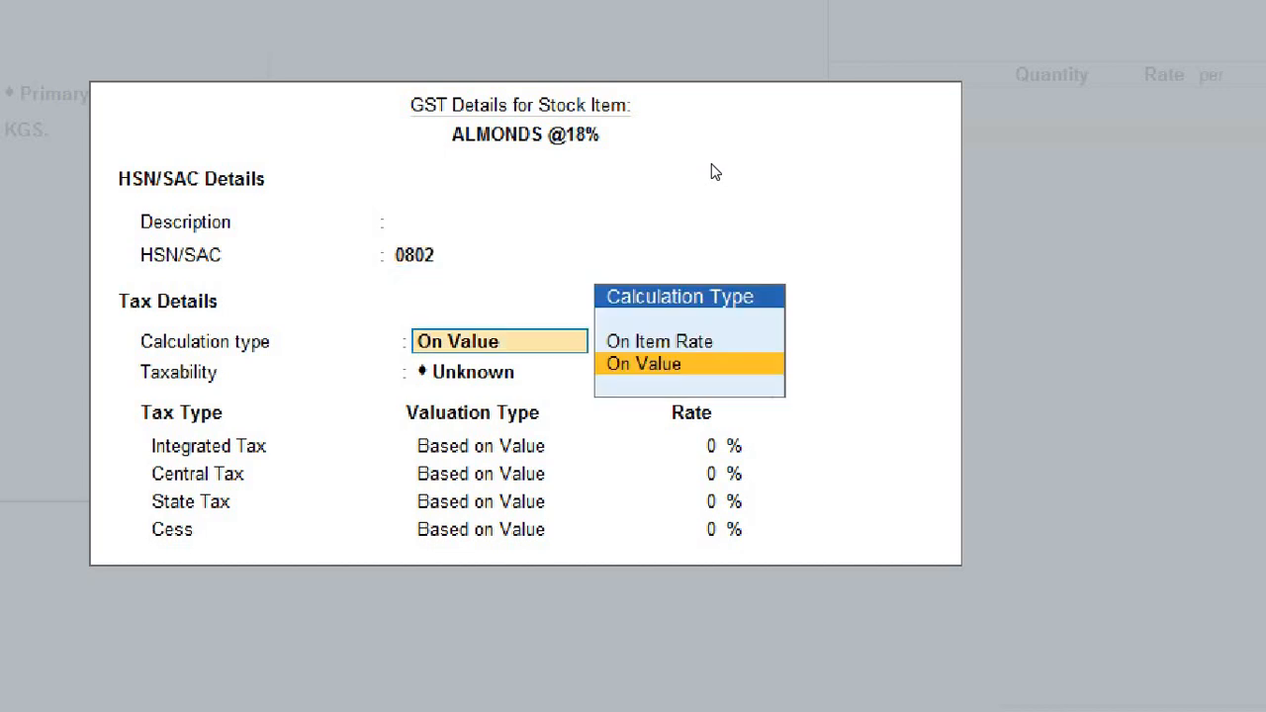
{"action": "key", "text": "Return"}
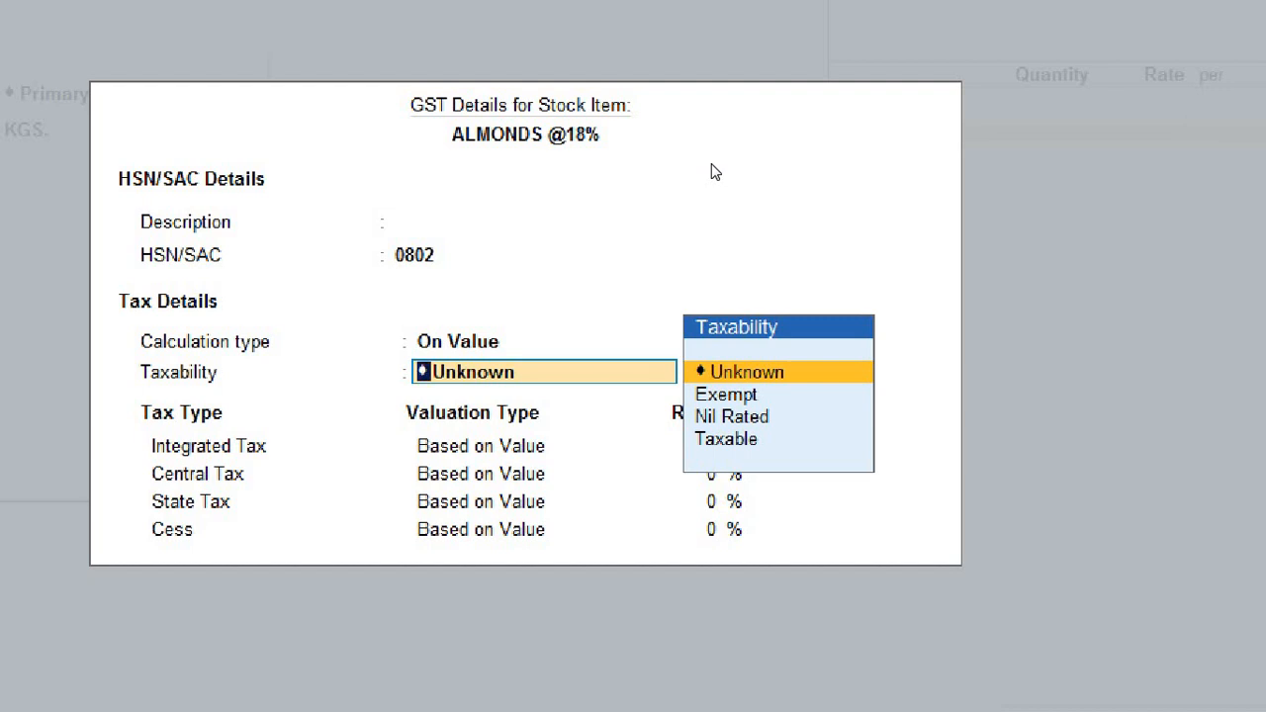
{"action": "key", "text": "Down"}
{"action": "key", "text": "Down"}
{"action": "key", "text": "Down"}
{"action": "key", "text": "Return"}
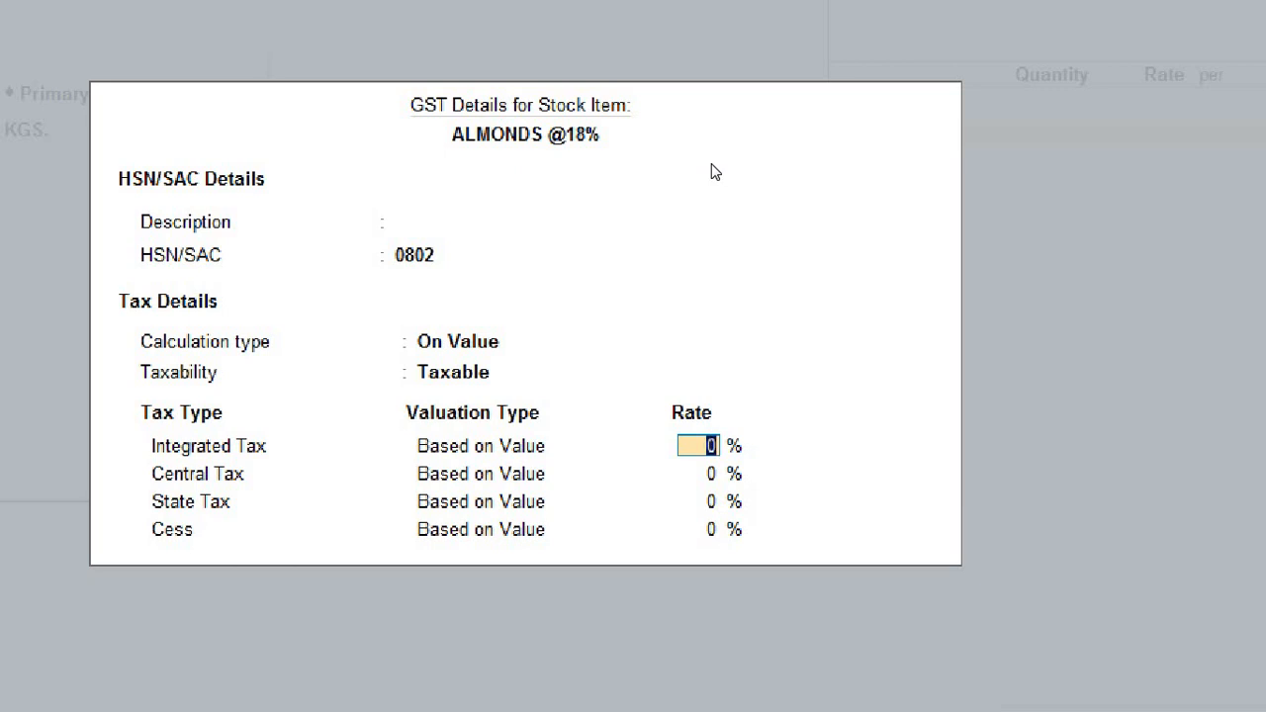
{"action": "type", "text": "18"}
{"action": "key", "text": "Return"}
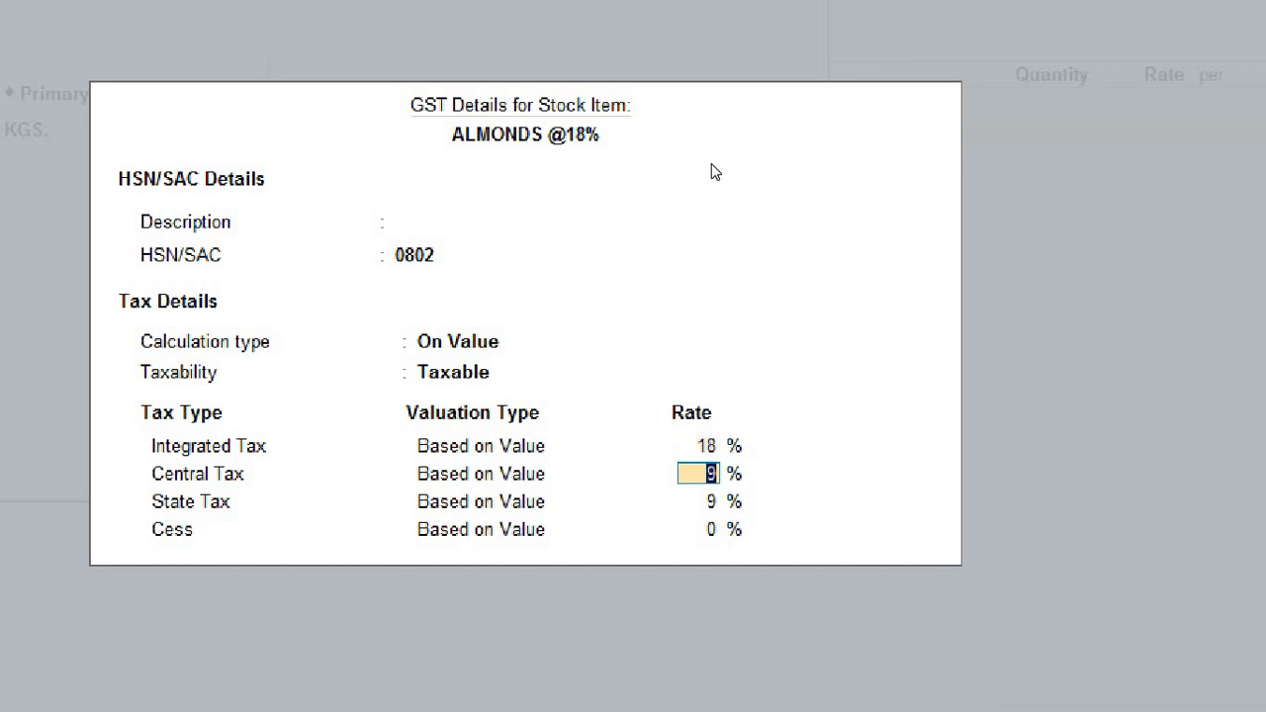
{"action": "key", "text": "Return"}
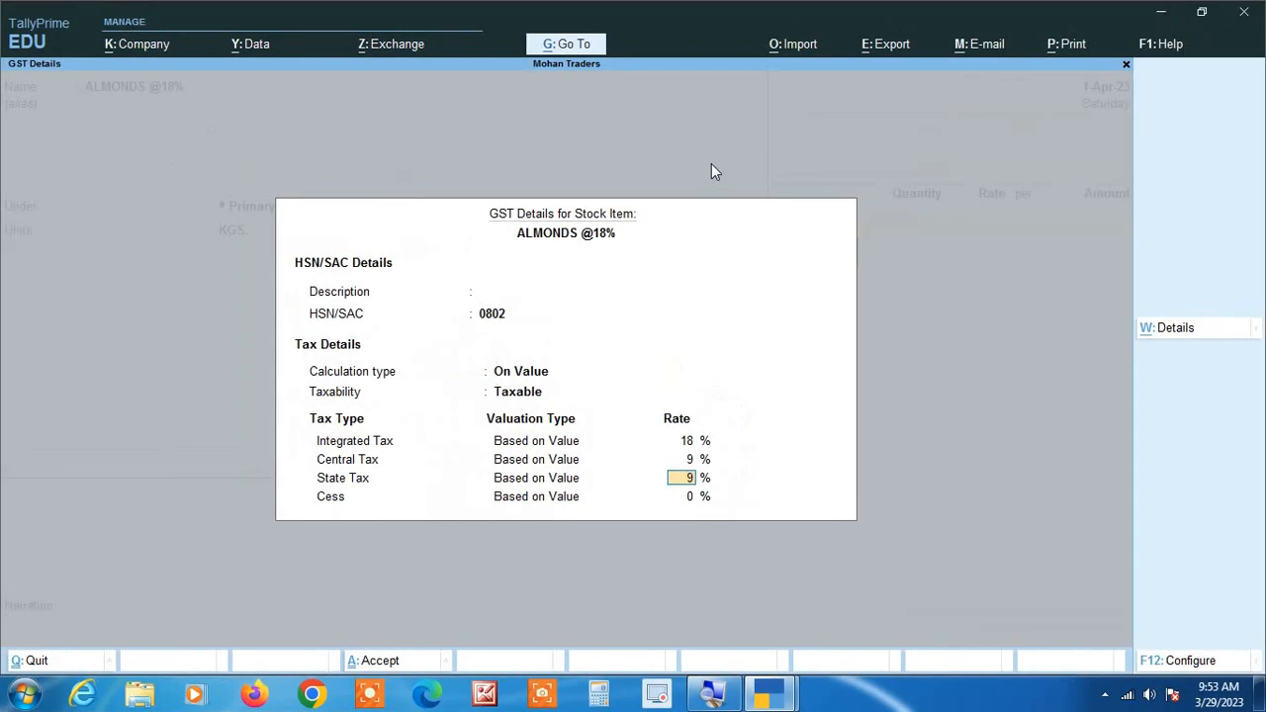
Review the configuration options for the stock item's GST details, leaving every setting as it is.
{"action": "key", "text": "F12"}
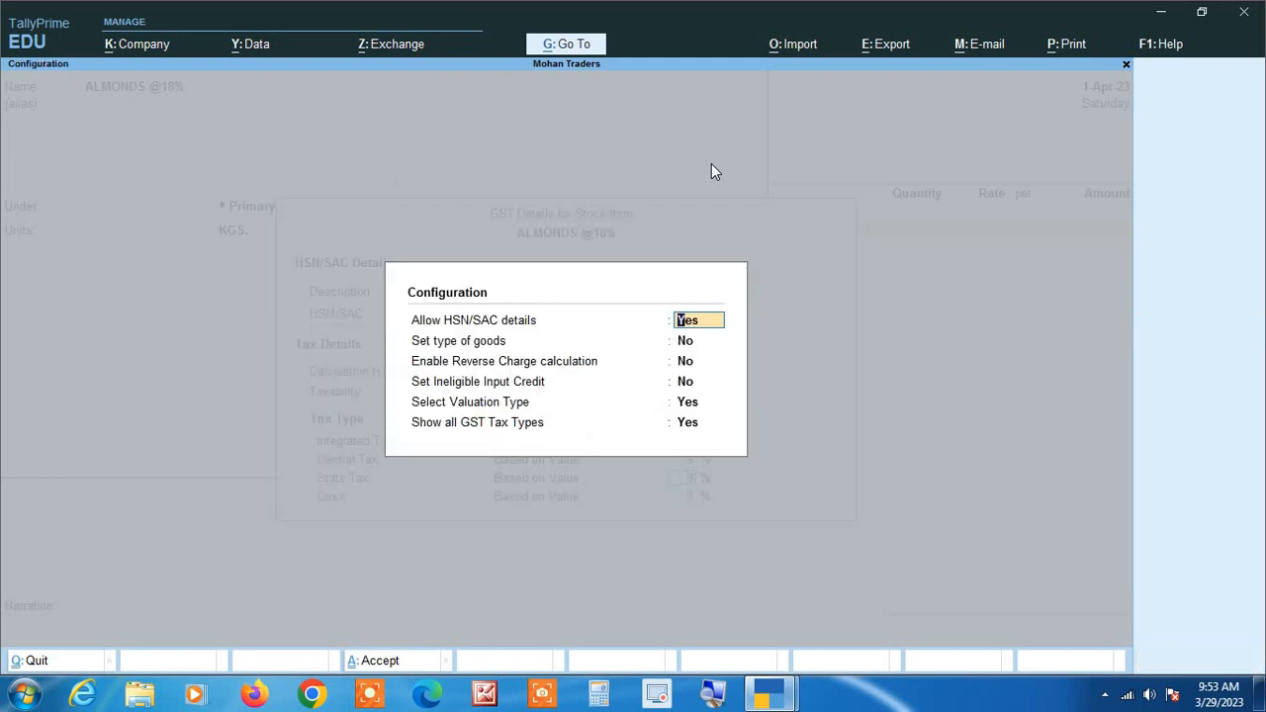
{"action": "key", "text": "Return"}
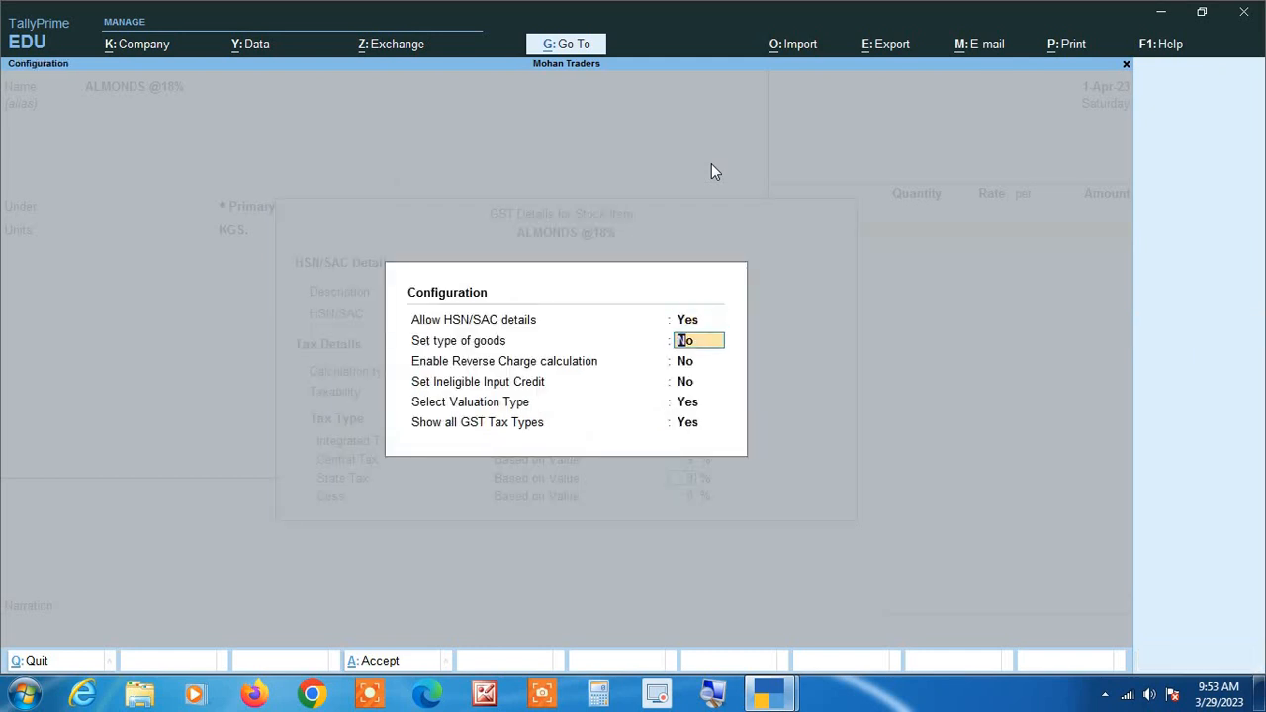
{"action": "key", "text": "Return"}
{"action": "key", "text": "Return"}
{"action": "key", "text": "Return"}
{"action": "key", "text": "Return"}
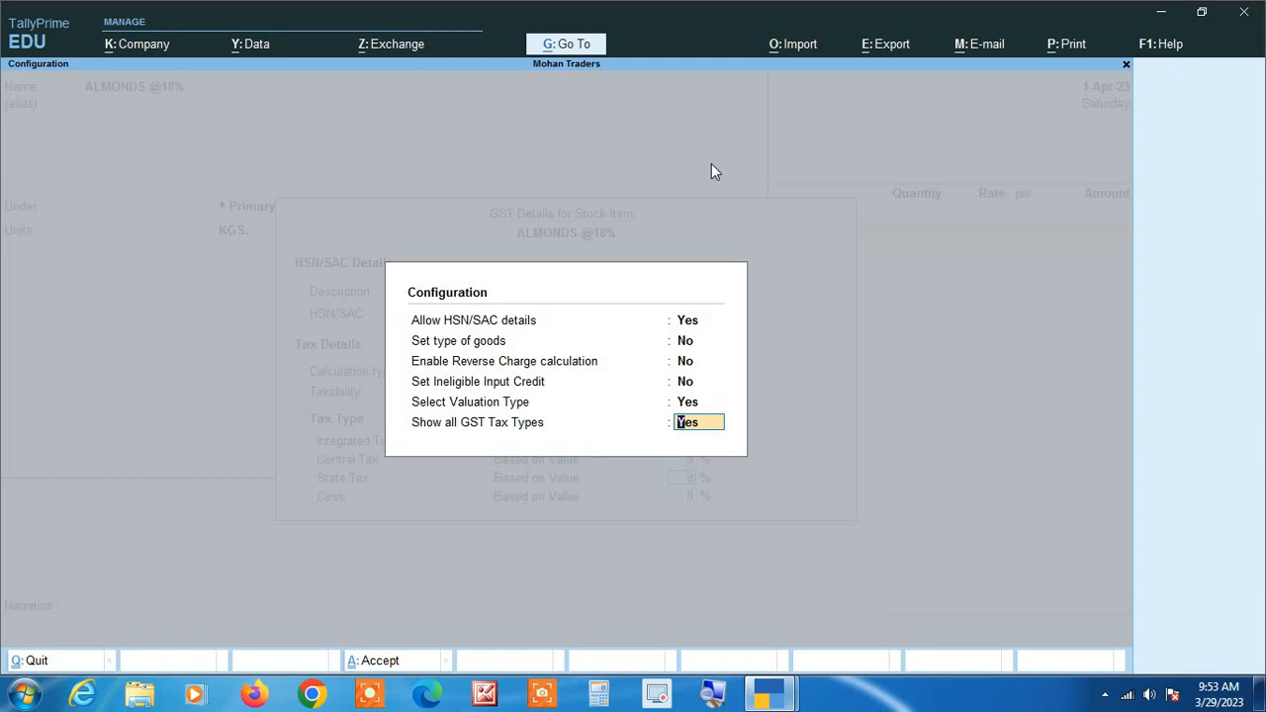
{"action": "key", "text": "Return"}
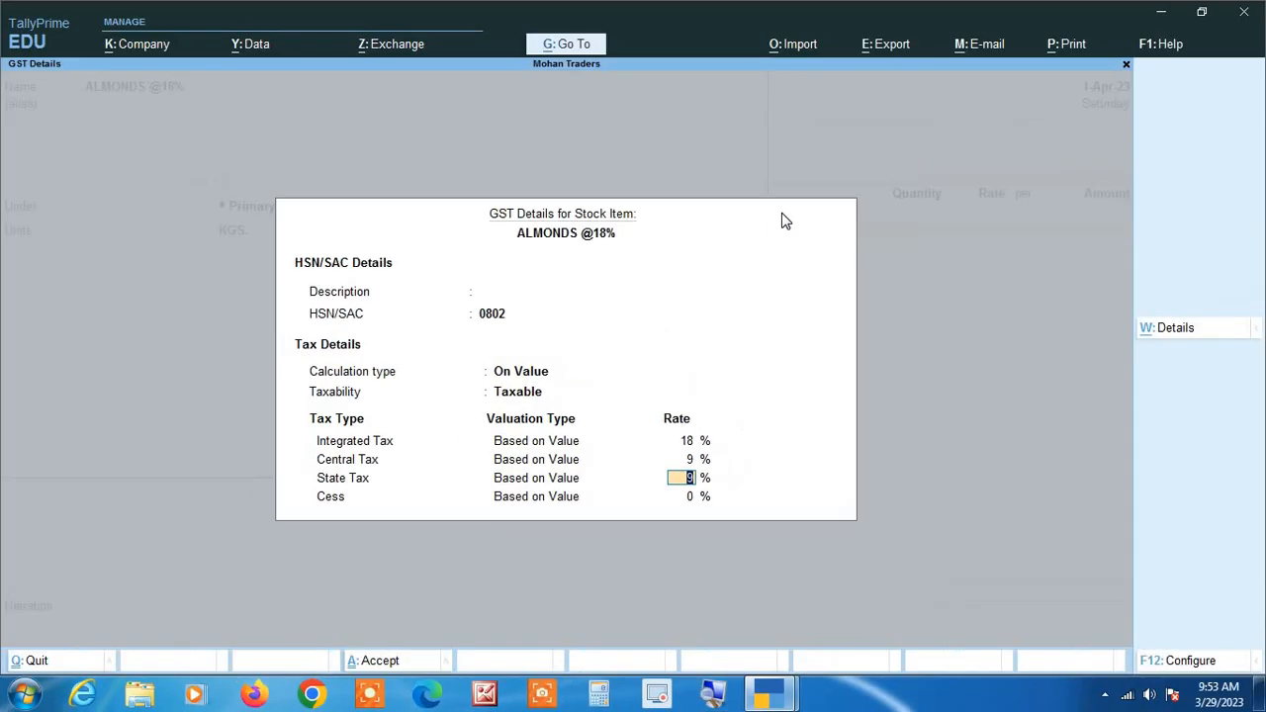
Accept the GST rates, keep Goods as the type of supply, leave the rate of duty blank, and save the almonds item.
{"action": "key", "text": "Return"}
{"action": "key", "text": "Return"}
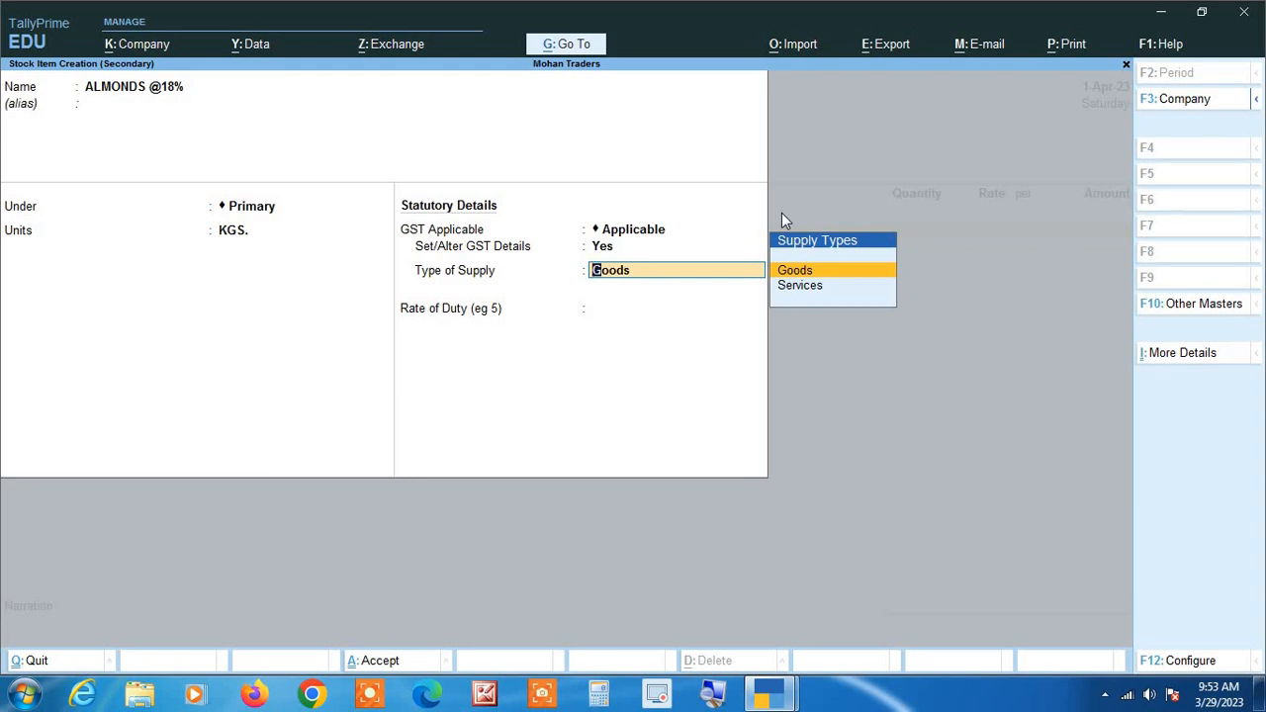
{"action": "key", "text": "Return"}
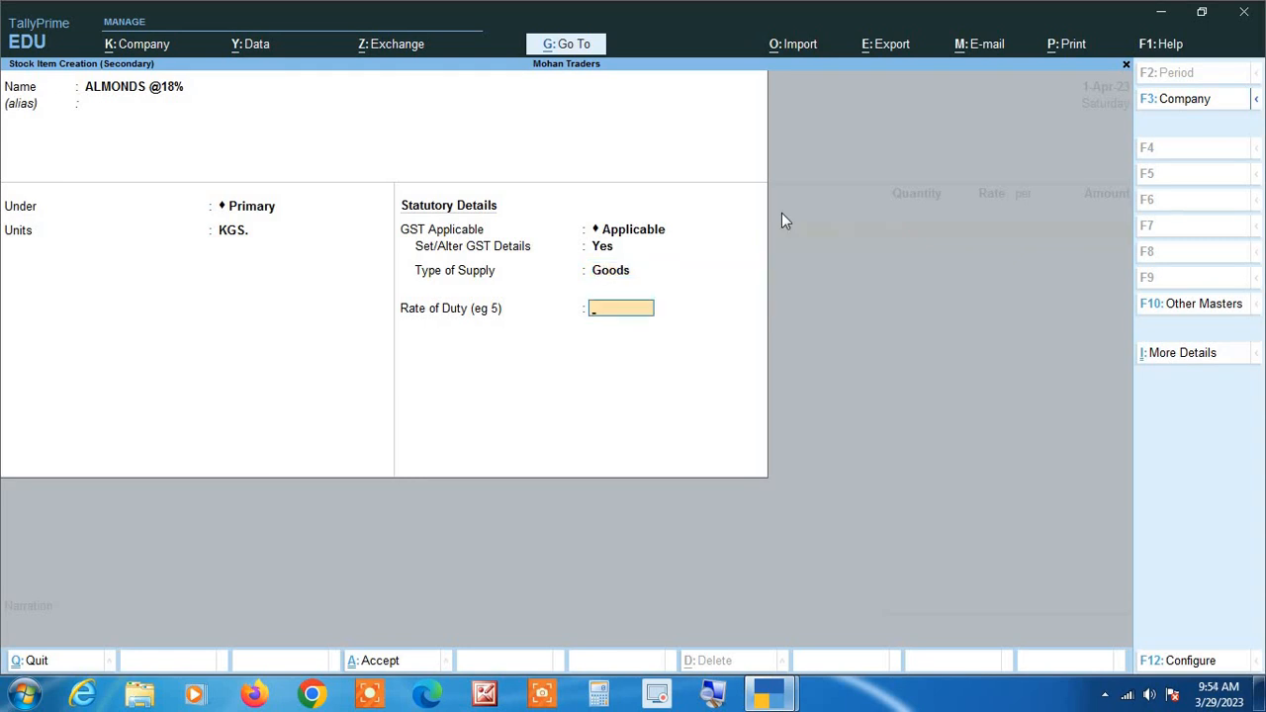
{"action": "key", "text": "Return"}
{"action": "key", "text": "Return"}
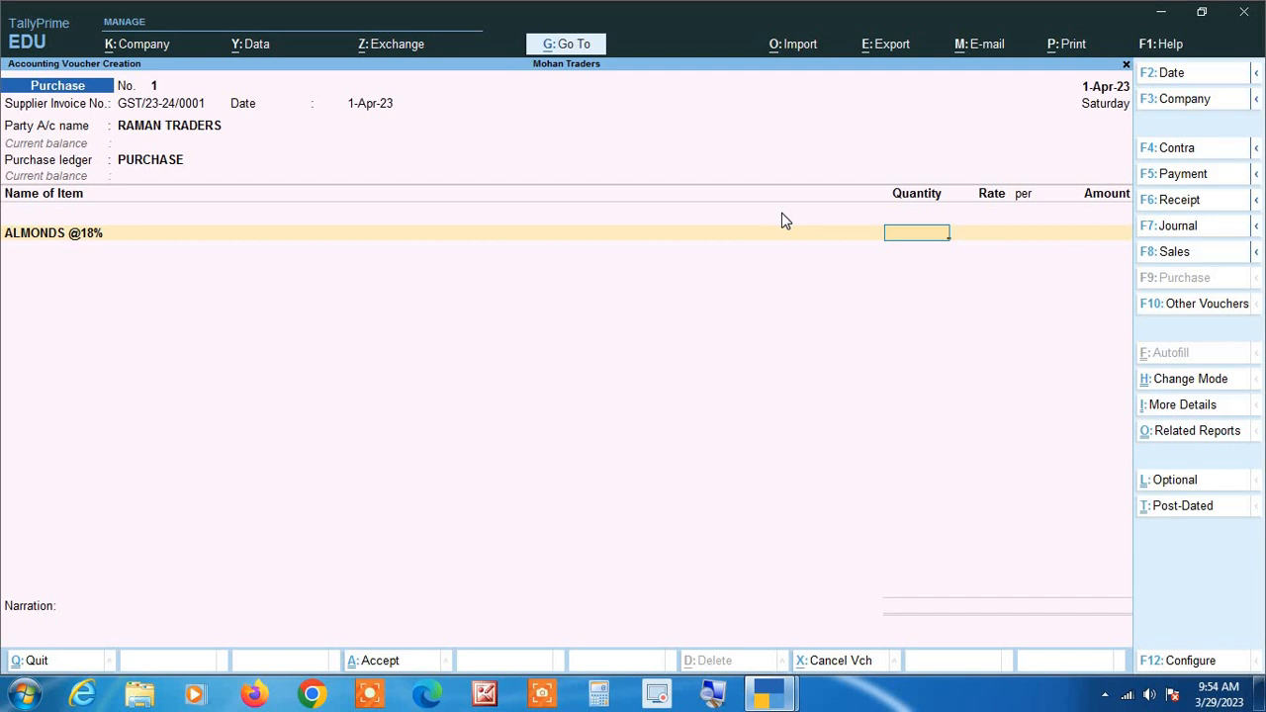
{"action": "type", "text": "50"}
{"action": "key", "text": "Return"}
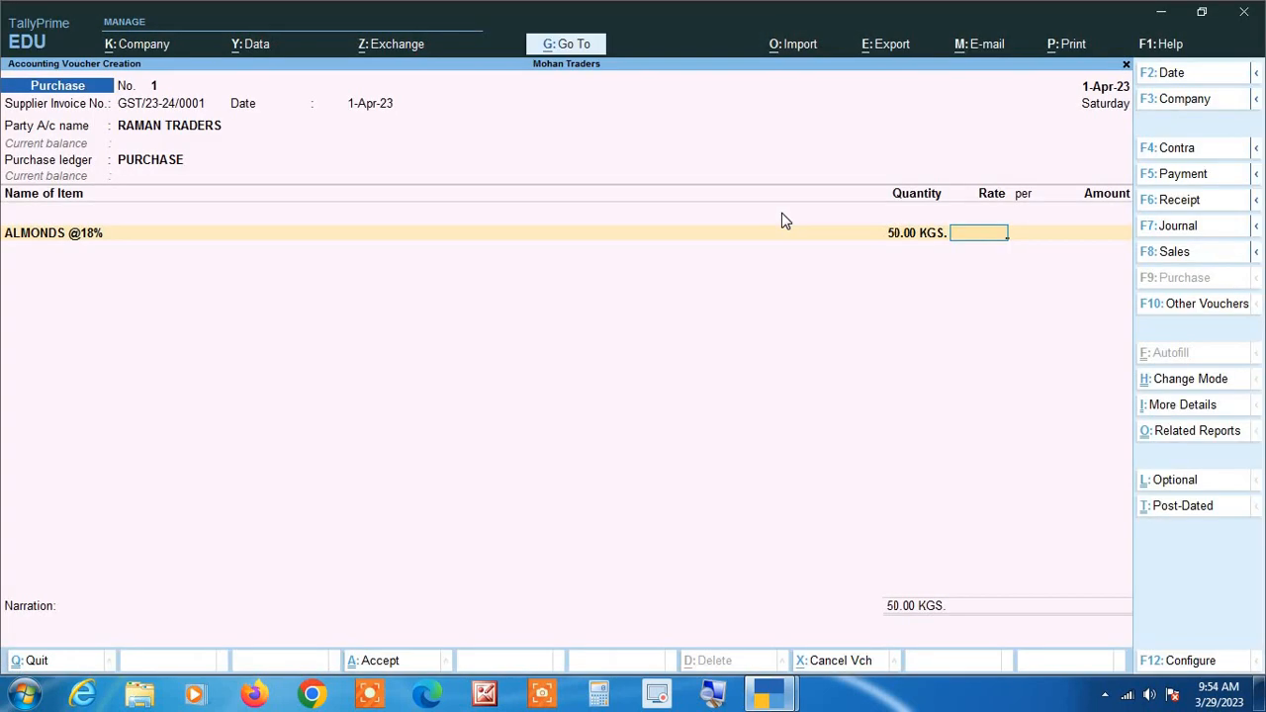
{"action": "type", "text": "200"}
{"action": "key", "text": "Return"}
{"action": "key", "text": "Return"}
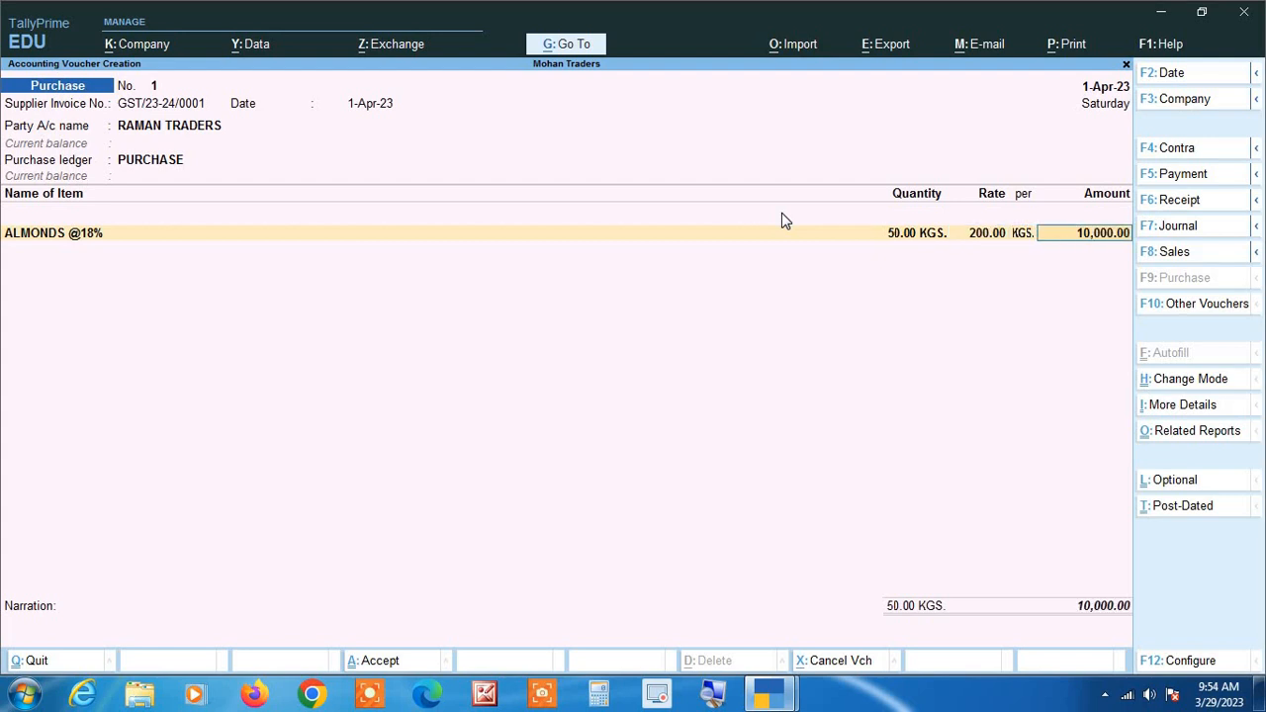
{"action": "key", "text": "Return"}
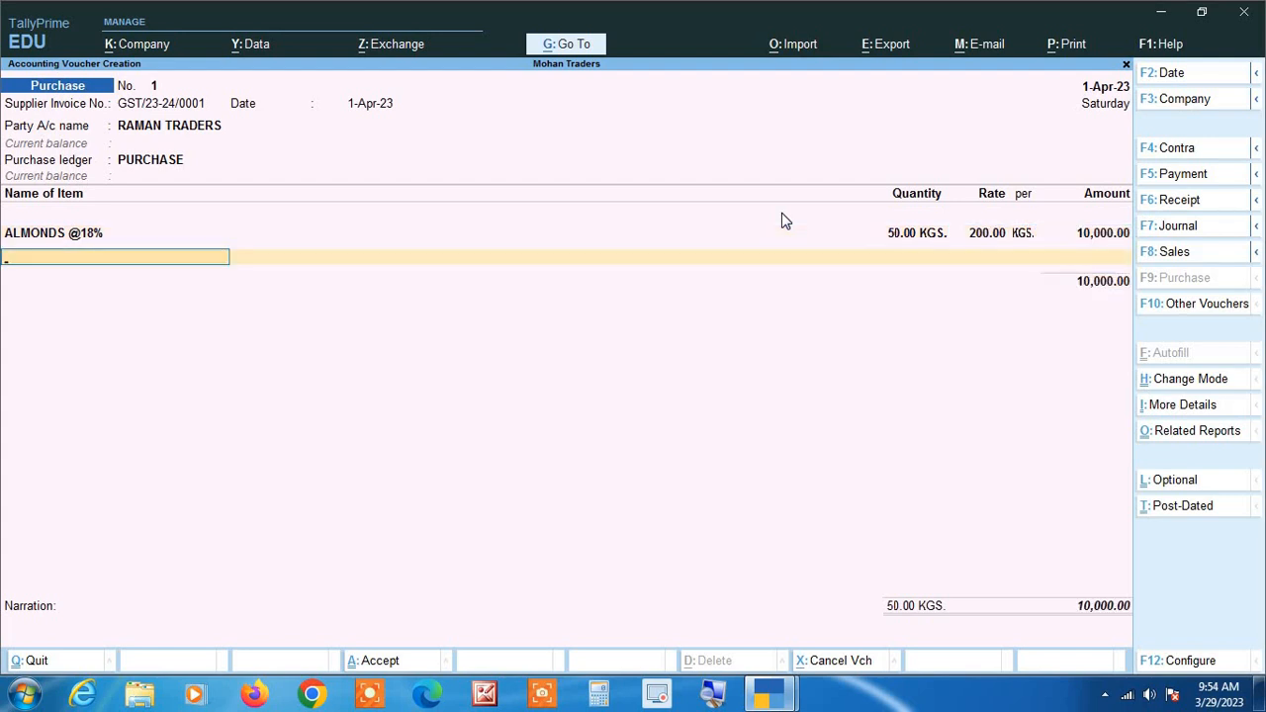
Start a new stock item named SUGAR from the voucher, grouped under Primary with KGS. as its unit.
{"action": "key", "text": "alt+c"}
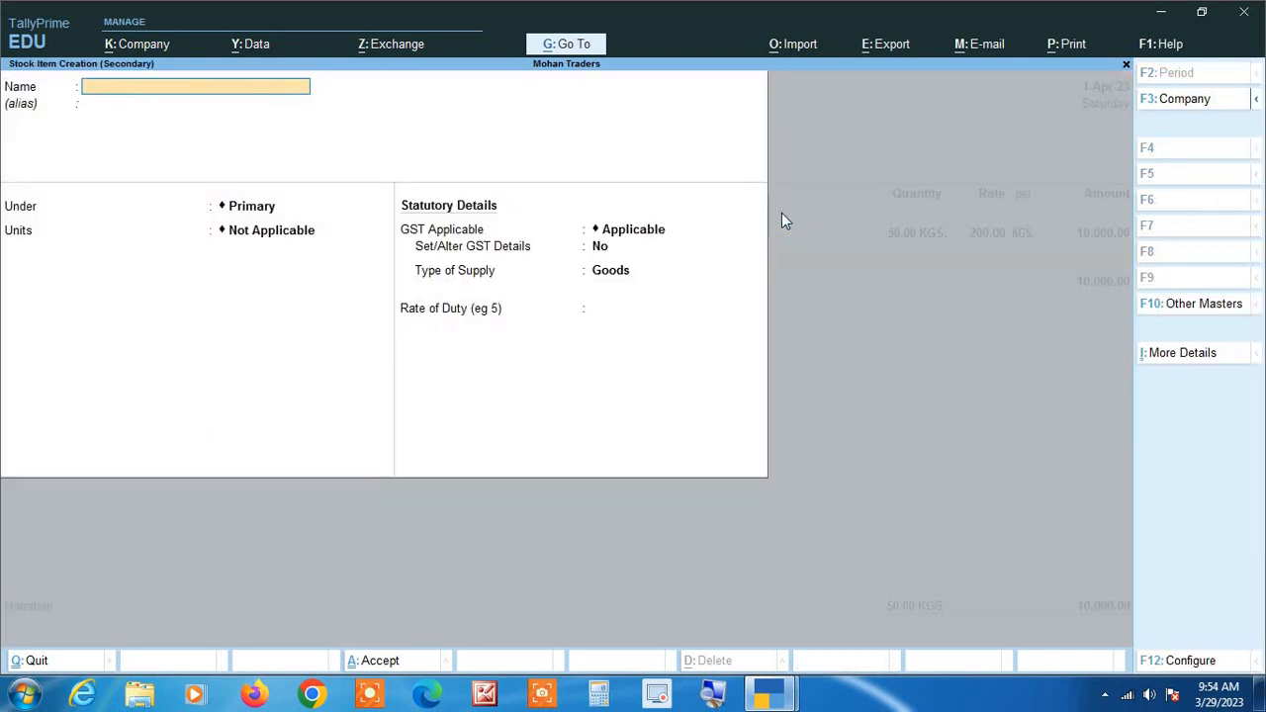
{"action": "type", "text": "SUGAR"}
{"action": "key", "text": "Return"}
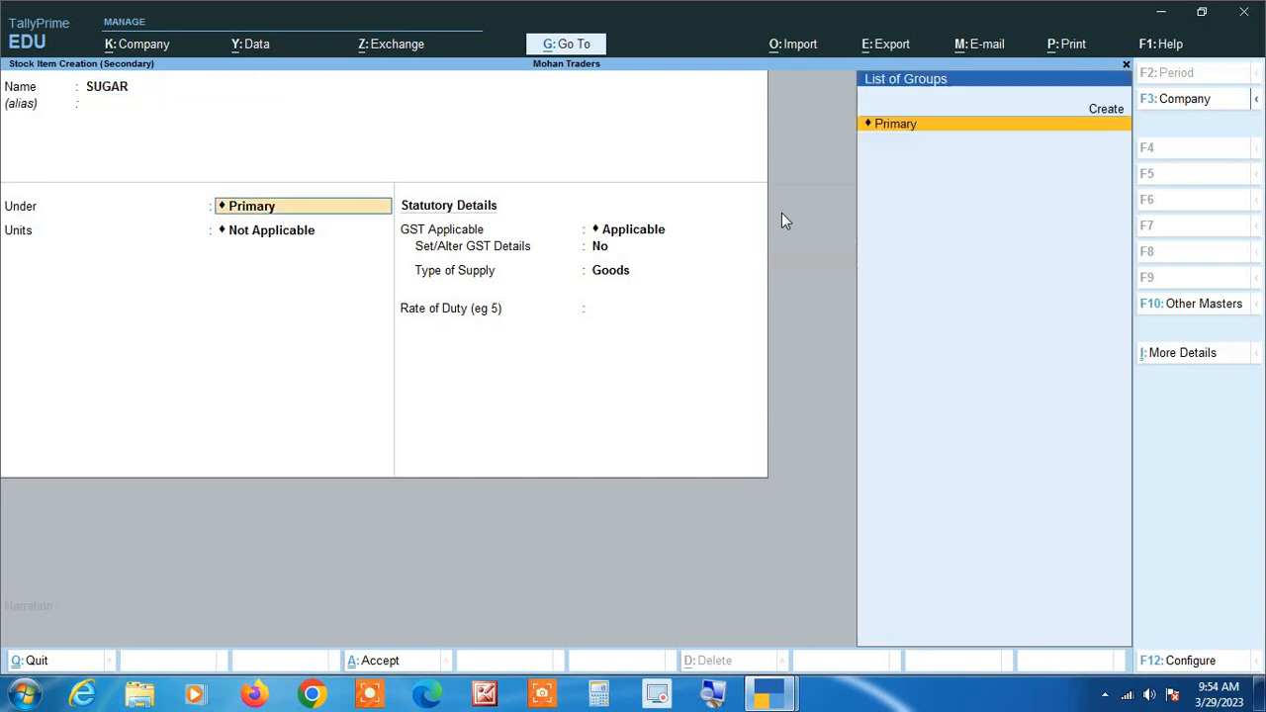
{"action": "key", "text": "Return"}
{"action": "key", "text": "Down"}
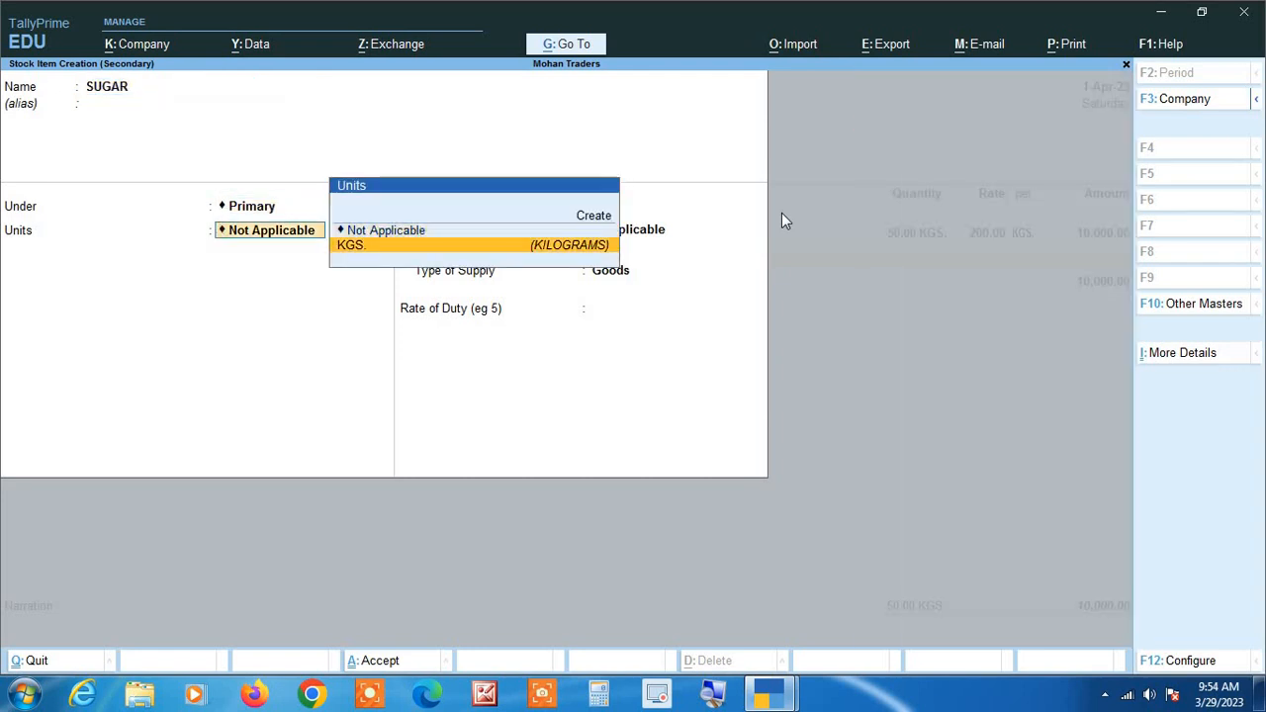
{"action": "key", "text": "Return"}
Keep GST applicable for SUGAR, set Set/Alter GST Details to Yes, and enter HSN/SAC 1701 with calculation type On Value.
{"action": "key", "text": "Return"}
{"action": "type", "text": "y"}
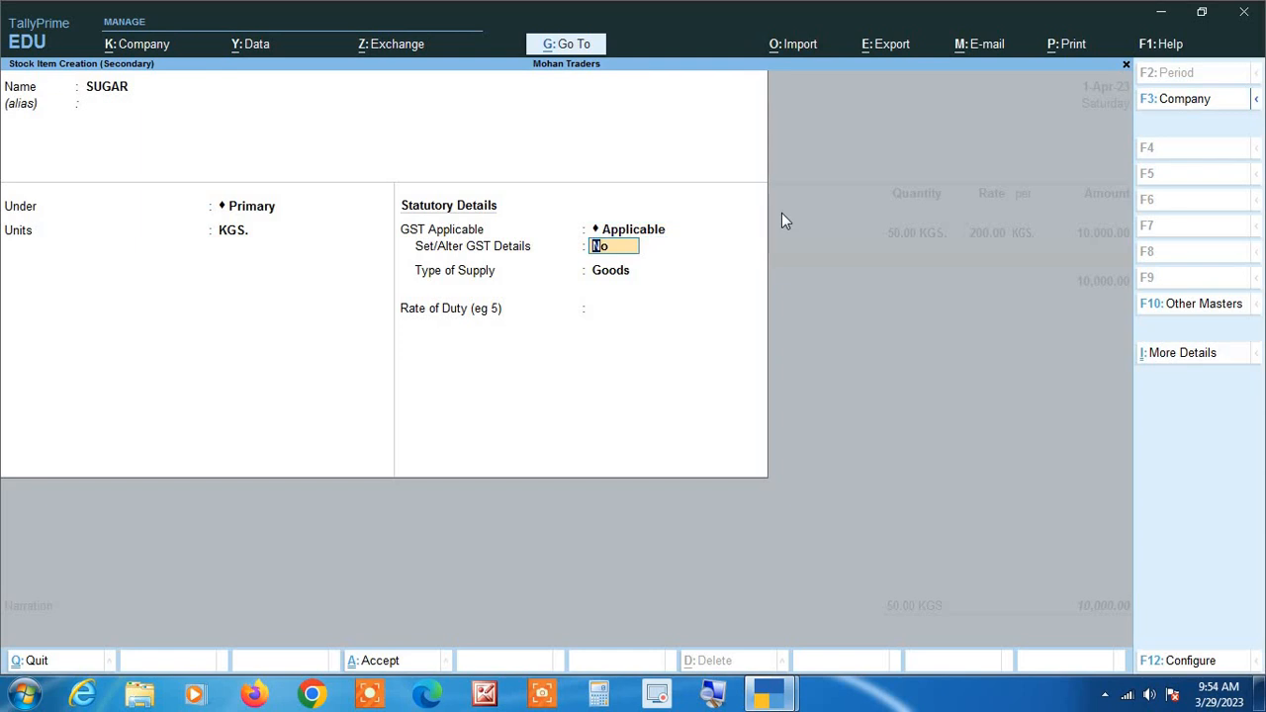
{"action": "key", "text": "Return"}
{"action": "key", "text": "Return"}
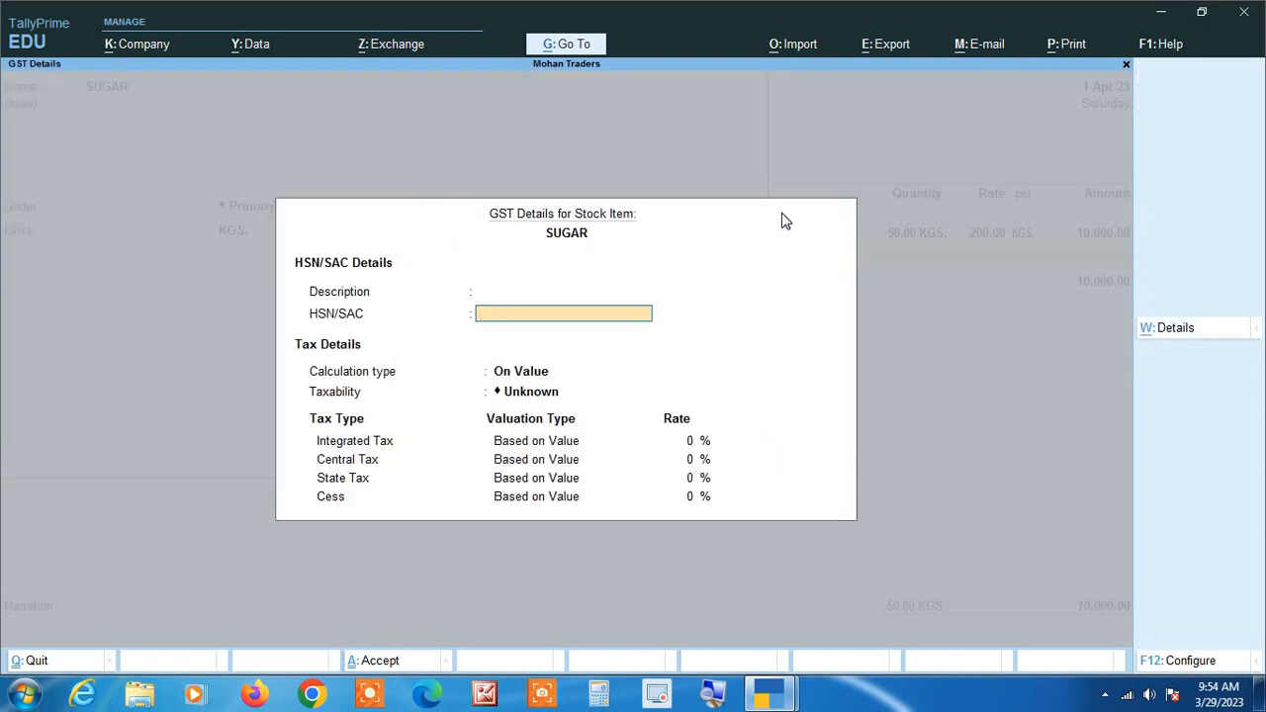
{"action": "type", "text": "1701"}
{"action": "key", "text": "Return"}
Set the sugar item's taxability to Taxable with 5% integrated tax and accept its remaining GST rates.
{"action": "key", "text": "Return"}
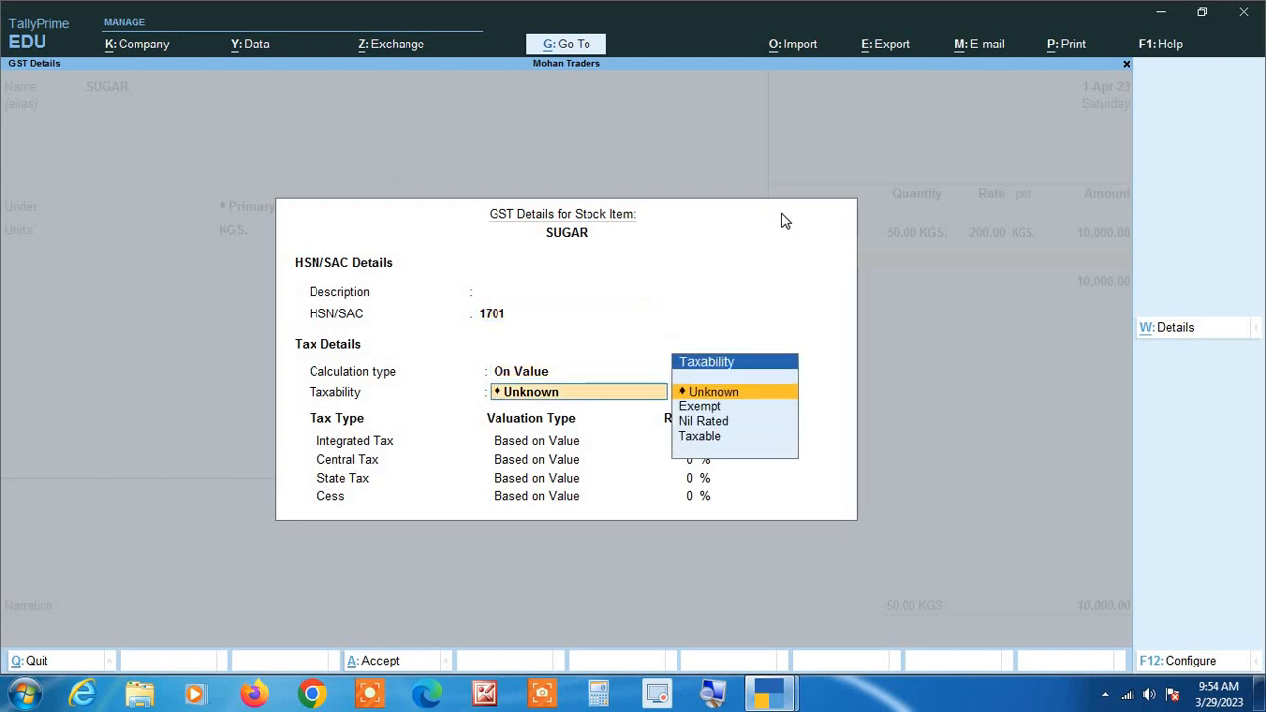
{"action": "key", "text": "Down"}
{"action": "key", "text": "Down"}
{"action": "key", "text": "Down"}
{"action": "key", "text": "Return"}
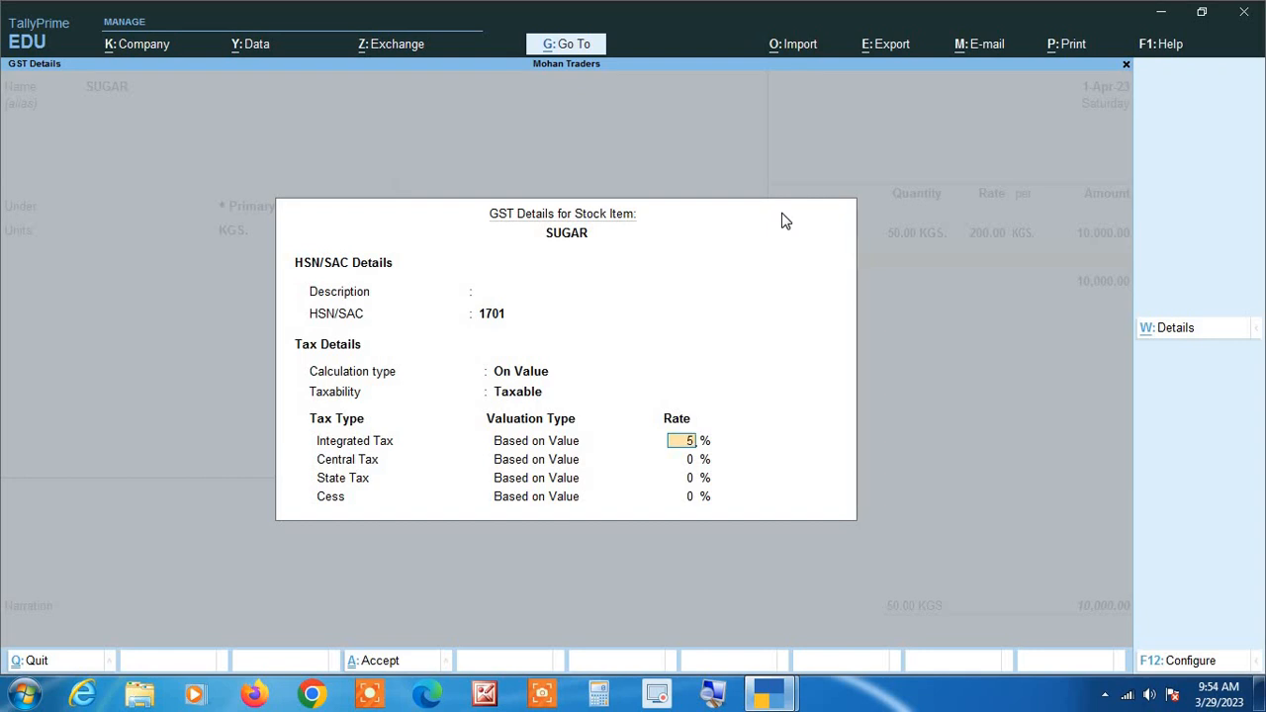
{"action": "type", "text": "5"}
{"action": "key", "text": "Return"}
{"action": "key", "text": "Return"}
{"action": "key", "text": "Return"}
{"action": "key", "text": "Return"}
Go back to the stock item's name and change it to SUGAR @5%.
{"action": "key", "text": "BackSpace"}
{"action": "key", "text": "BackSpace"}
{"action": "key", "text": "BackSpace"}
{"action": "key", "text": "BackSpace"}
{"action": "key", "text": "BackSpace"}
{"action": "key", "text": "BackSpace"}
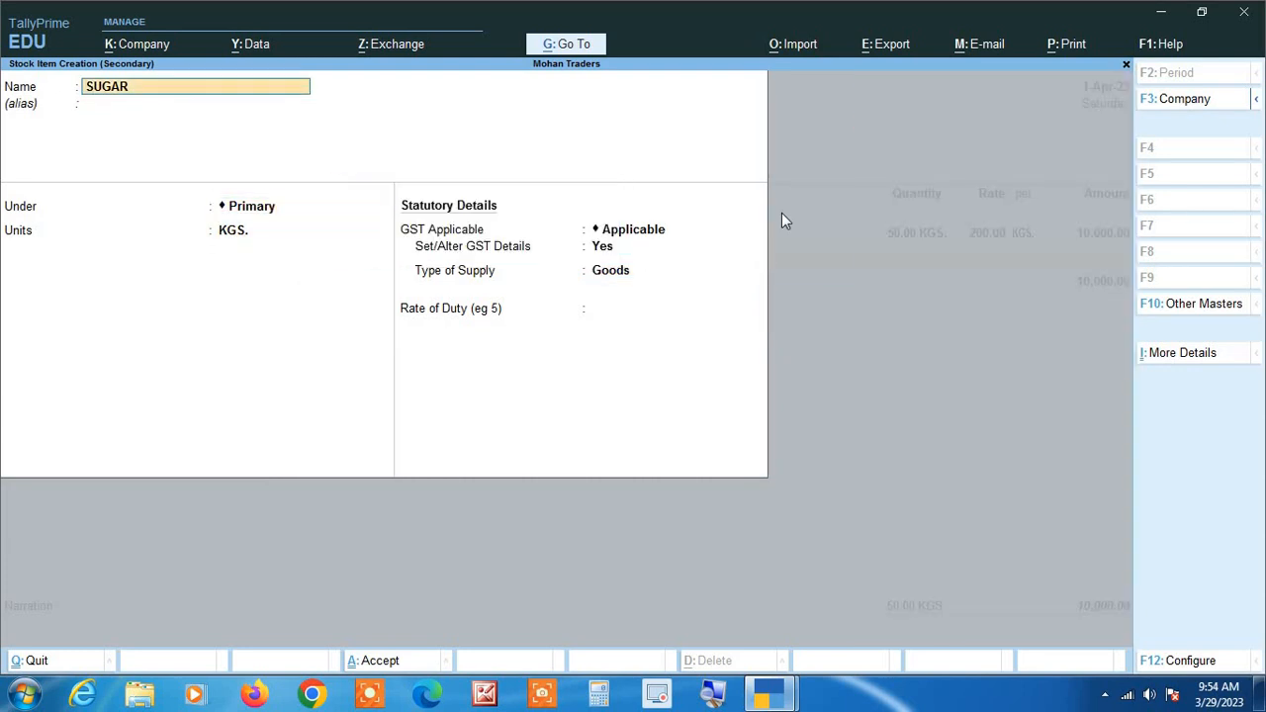
{"action": "type", "text": "@5%"}
{"action": "key", "text": "Return"}
{"action": "key", "text": "Return"}
{"action": "key", "text": "Return"}
Keep the sugar item's group, unit, GST details and Goods supply type, and save the item.
{"action": "key", "text": "Return"}
{"action": "key", "text": "Return"}
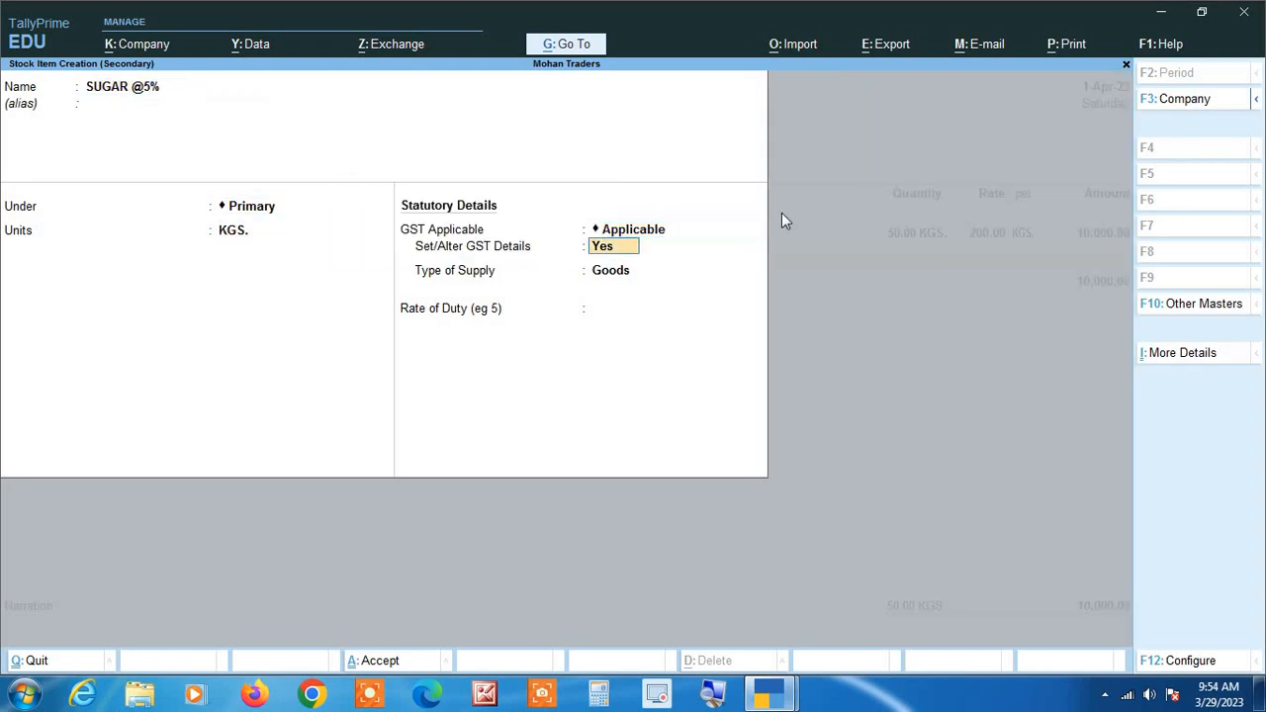
{"action": "key", "text": "Return"}
{"action": "key", "text": "Return"}
{"action": "key", "text": "Return"}
{"action": "key", "text": "Return"}
{"action": "key", "text": "Return"}
{"action": "key", "text": "Return"}
{"action": "key", "text": "Return"}
{"action": "key", "text": "Return"}
{"action": "key", "text": "Return"}
{"action": "key", "text": "Return"}
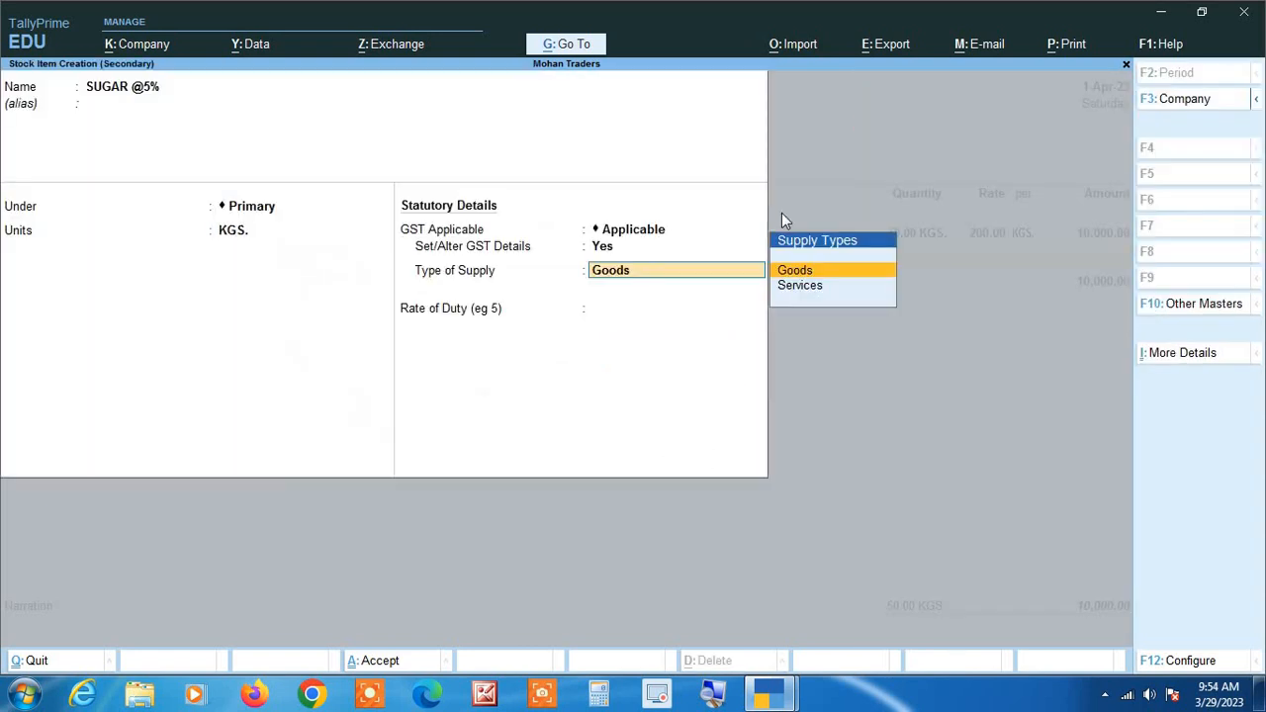
{"action": "type", "text": "5"}
{"action": "key", "text": "Return"}
{"action": "key", "text": "Return"}
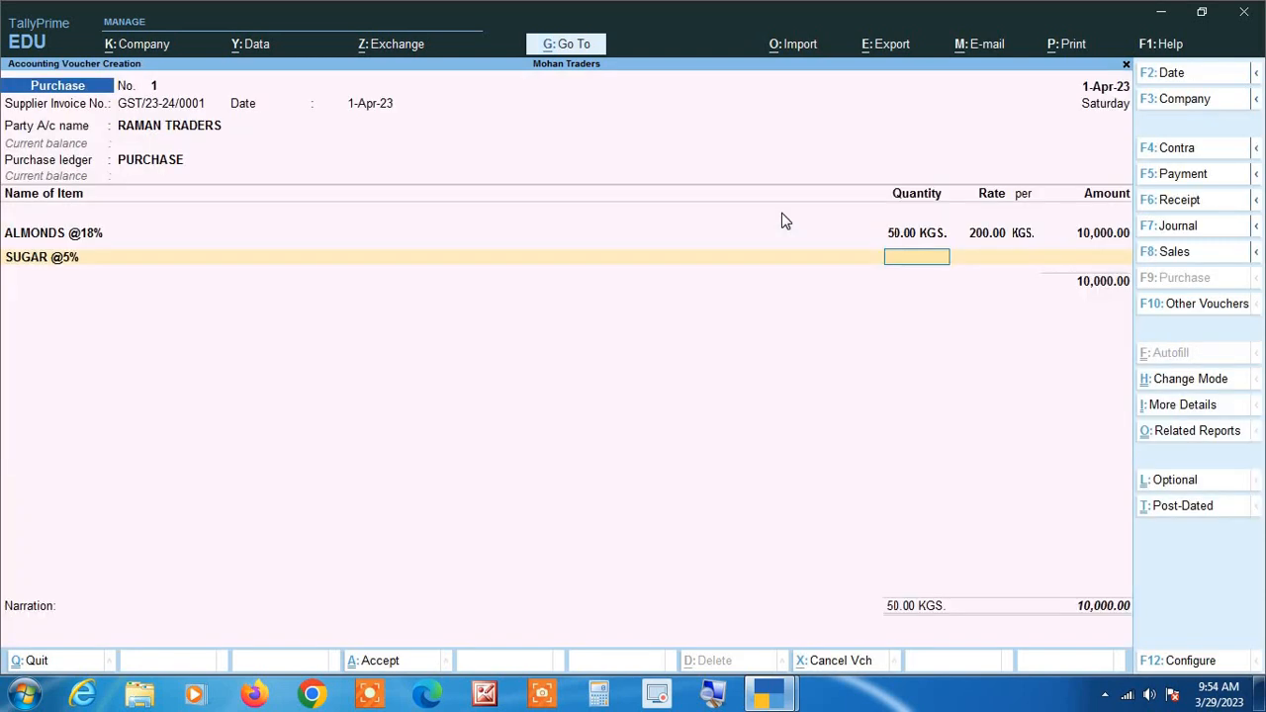
Enter a quantity of 200 KGS. at a rate of 40 per KGS. for SUGAR @5% in the voucher.
{"action": "type", "text": "200"}
{"action": "key", "text": "Return"}
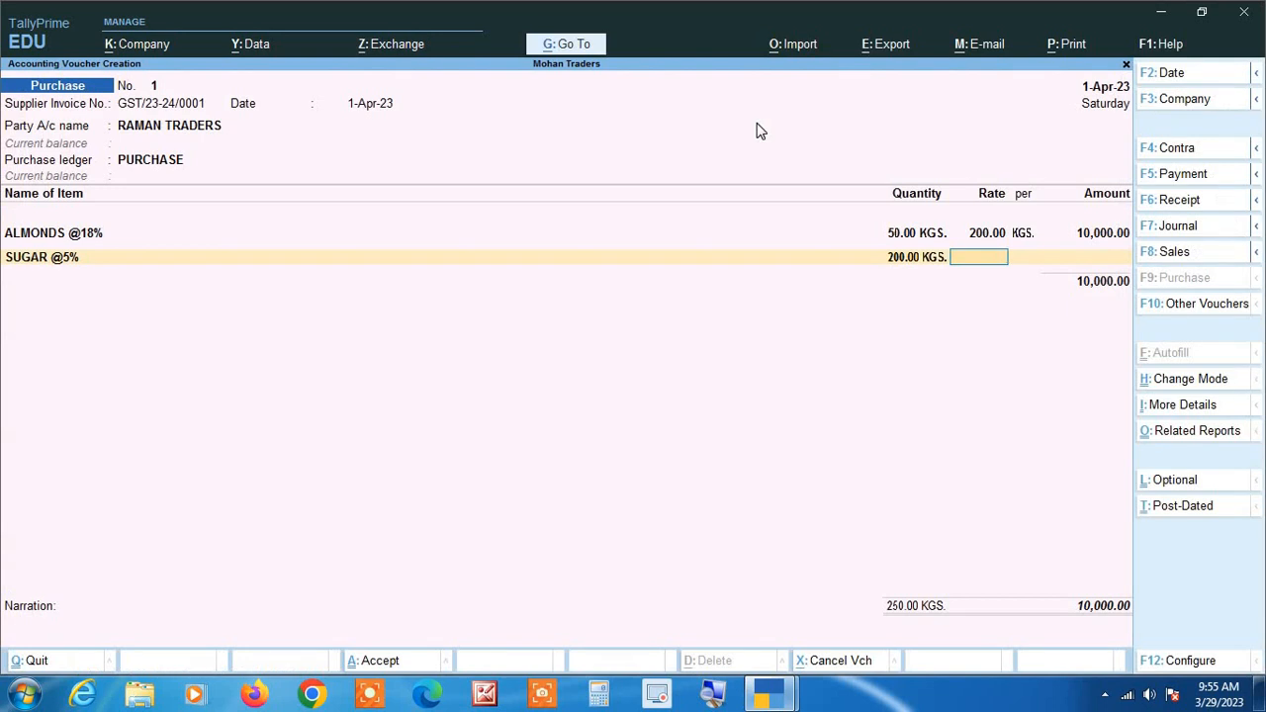
{"action": "type", "text": "40"}
{"action": "key", "text": "Return"}
{"action": "key", "text": "Return"}
{"action": "key", "text": "Return"}
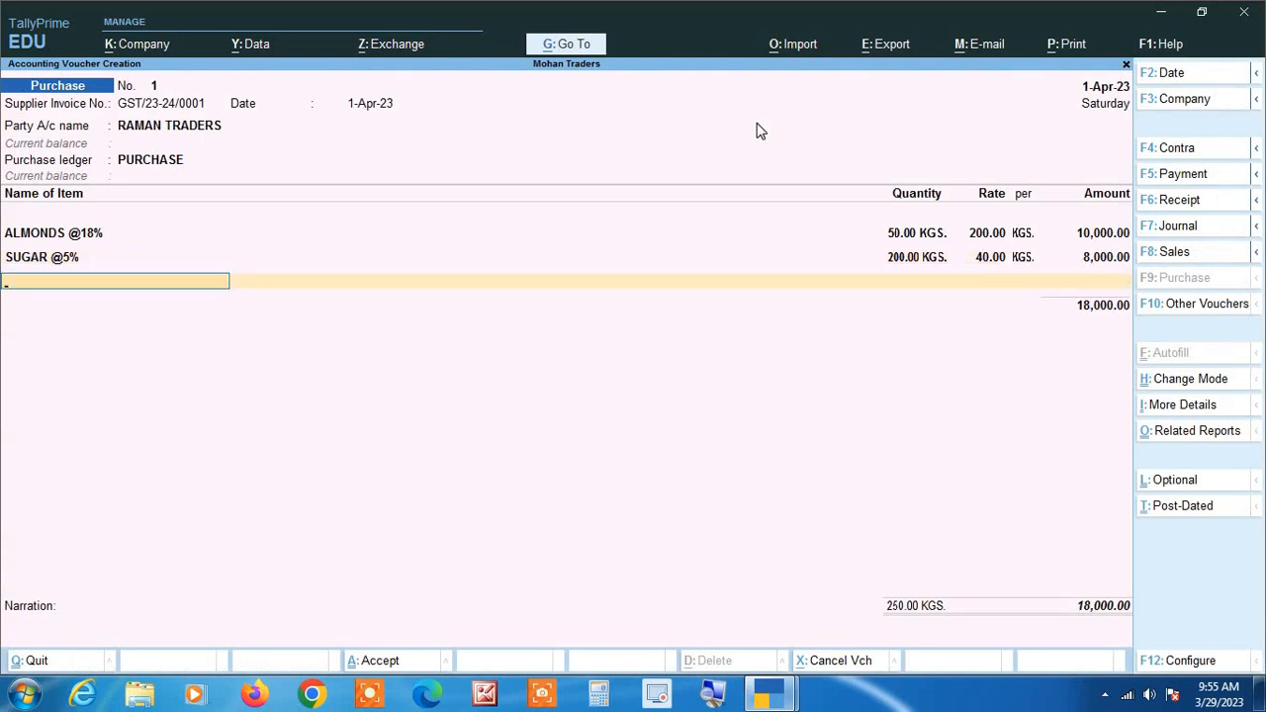
{"action": "key", "text": "alt"}
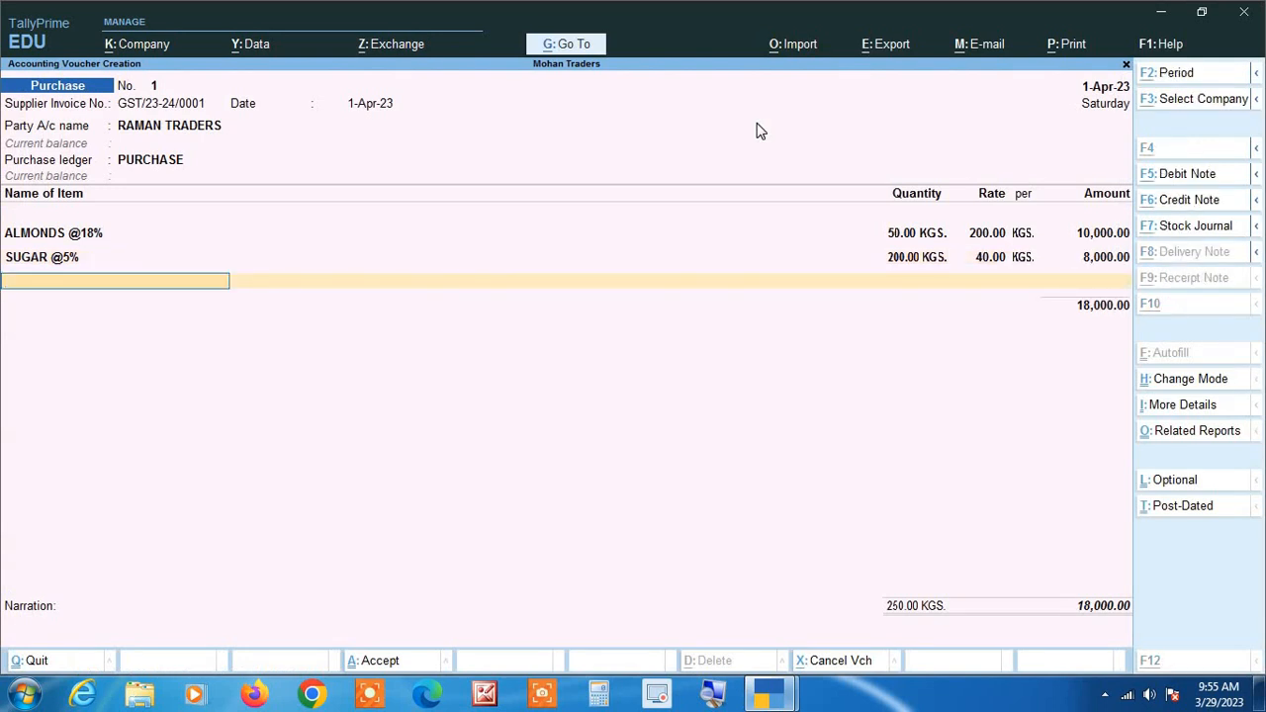
{"action": "key", "text": "alt+c"}
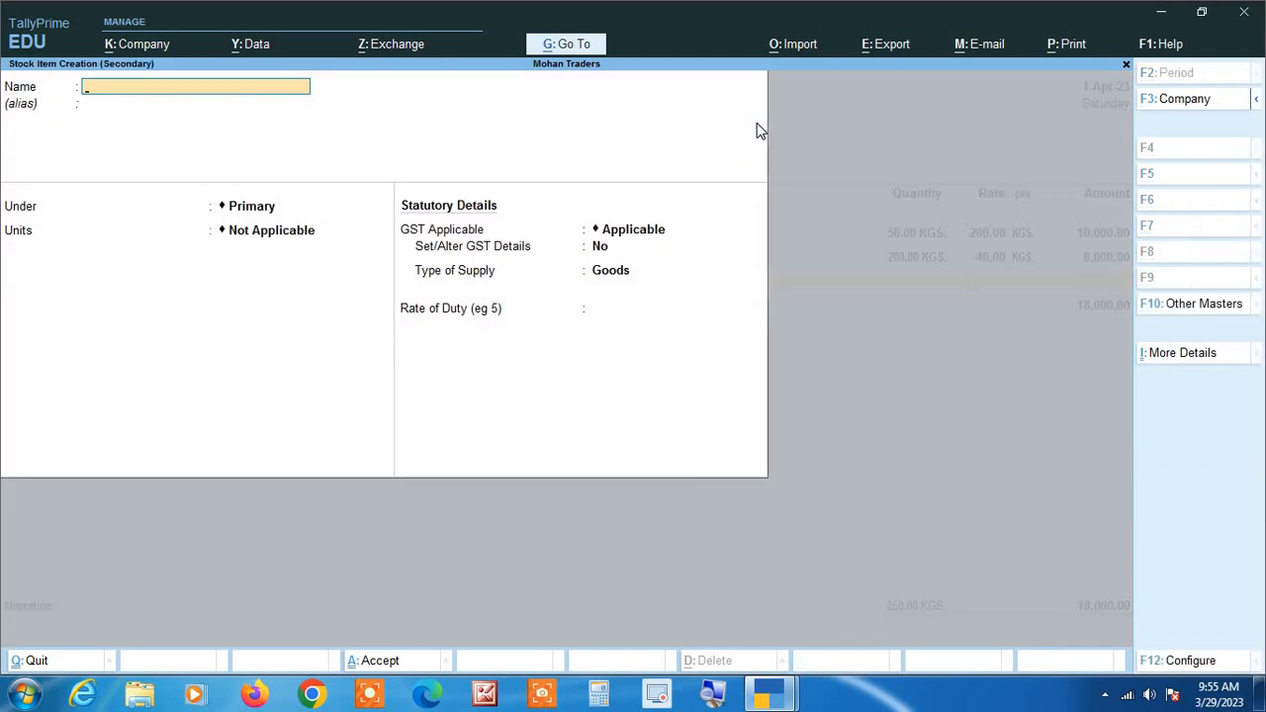
{"action": "type", "text": "GULAB AGARBAT"}
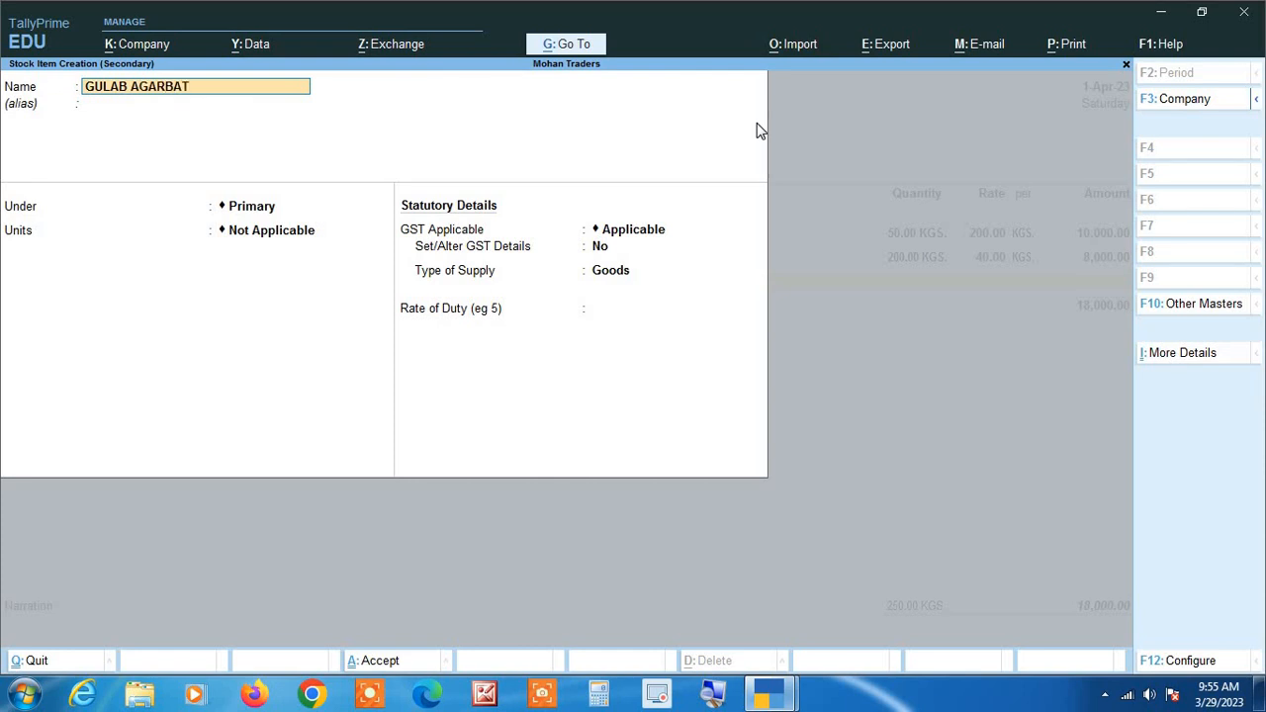
{"action": "type", "text": "TI @12%"}
{"action": "key", "text": "Return"}
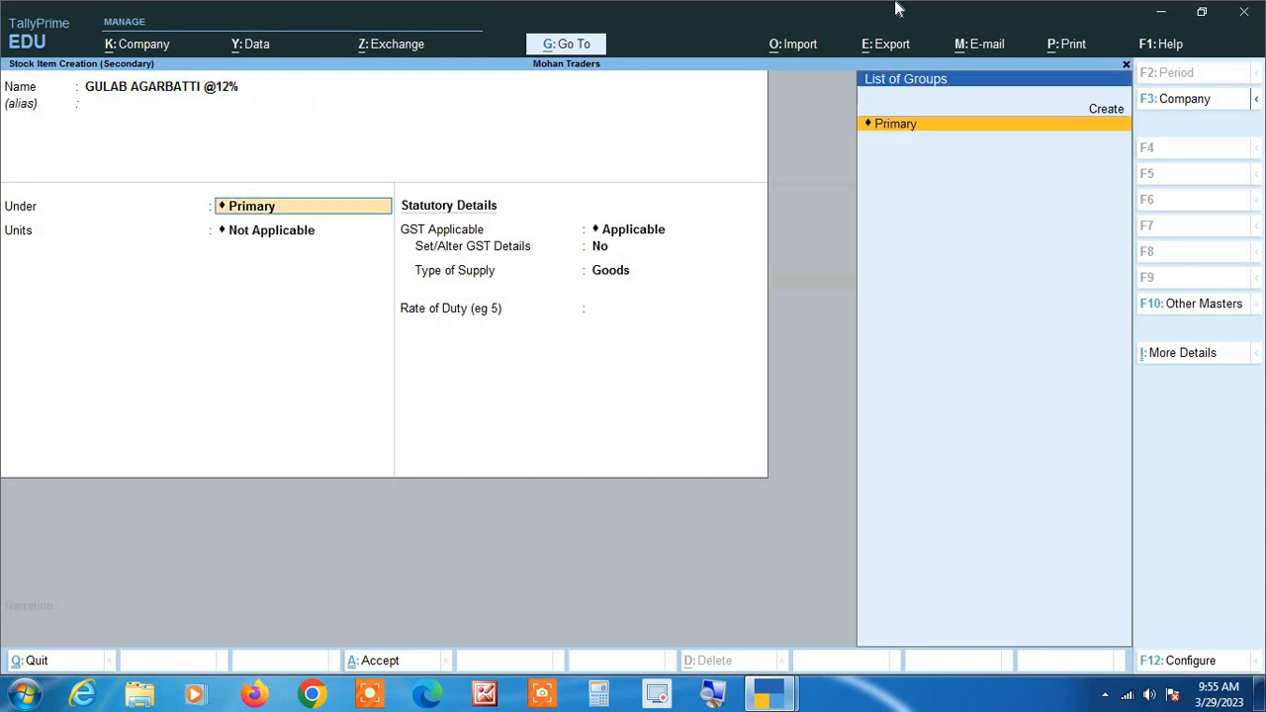
{"action": "key", "text": "Return"}
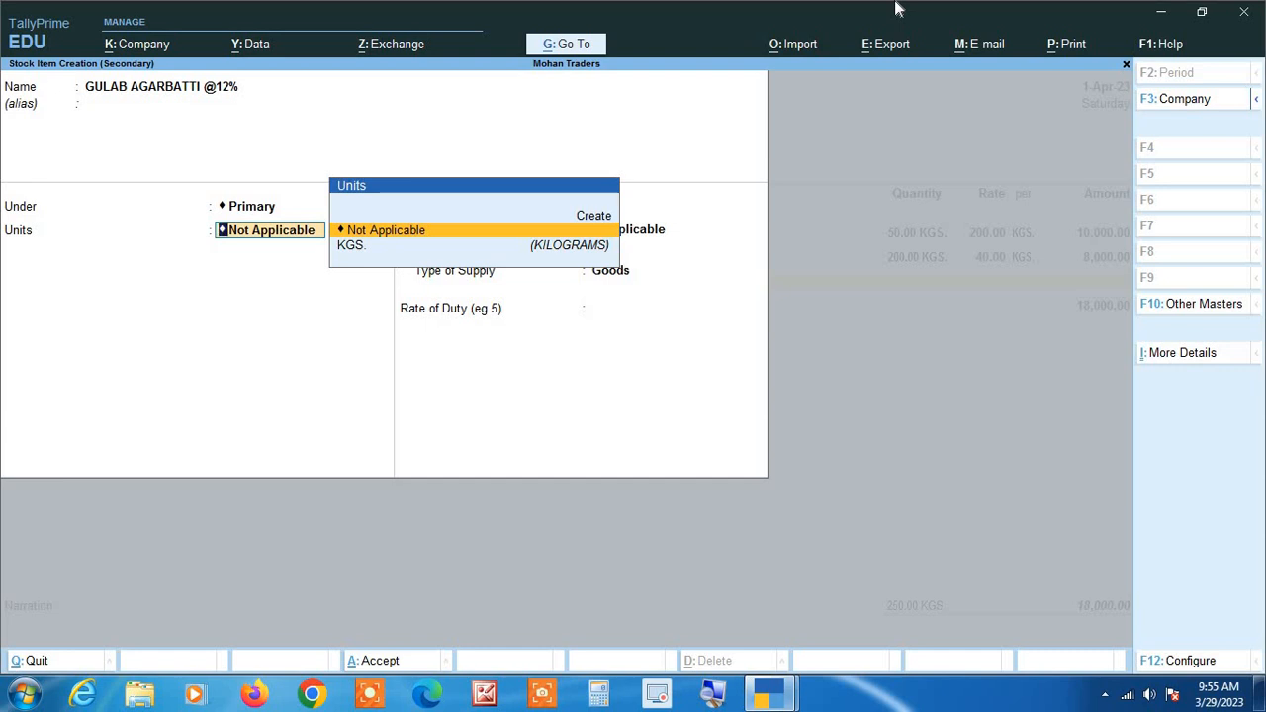
Create a simple unit with symbol PKT, no formal name, UQC PAC-PACKS and 0 decimal places for the agarbatti item.
{"action": "key", "text": "alt+c"}
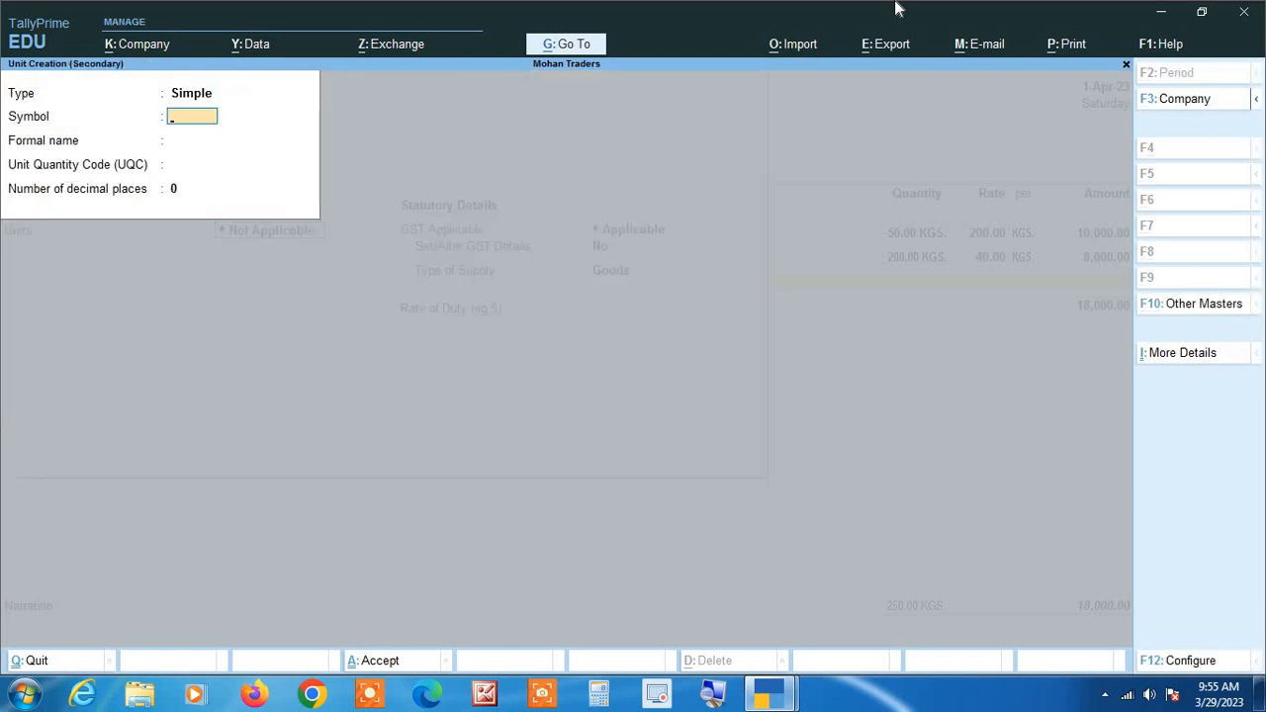
{"action": "type", "text": "PKT"}
{"action": "key", "text": "Return"}
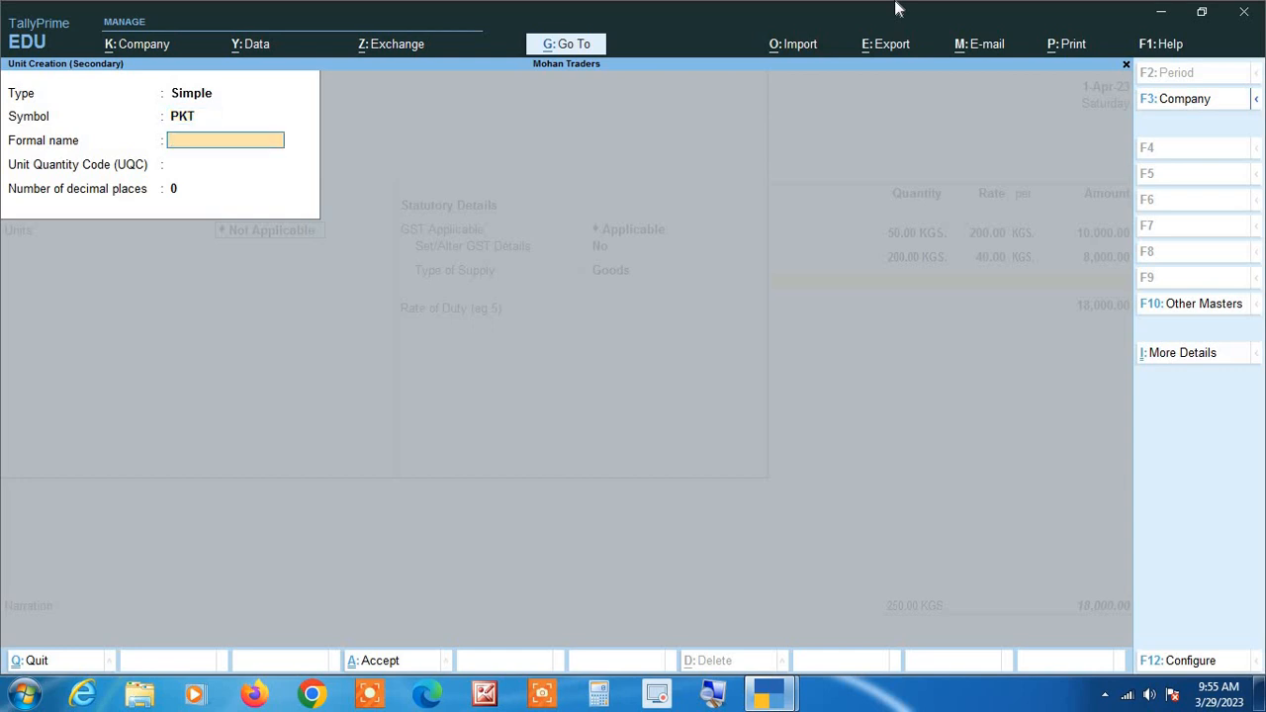
{"action": "type", "text": "P"}
{"action": "key", "text": "BackSpace"}
{"action": "key", "text": "Return"}
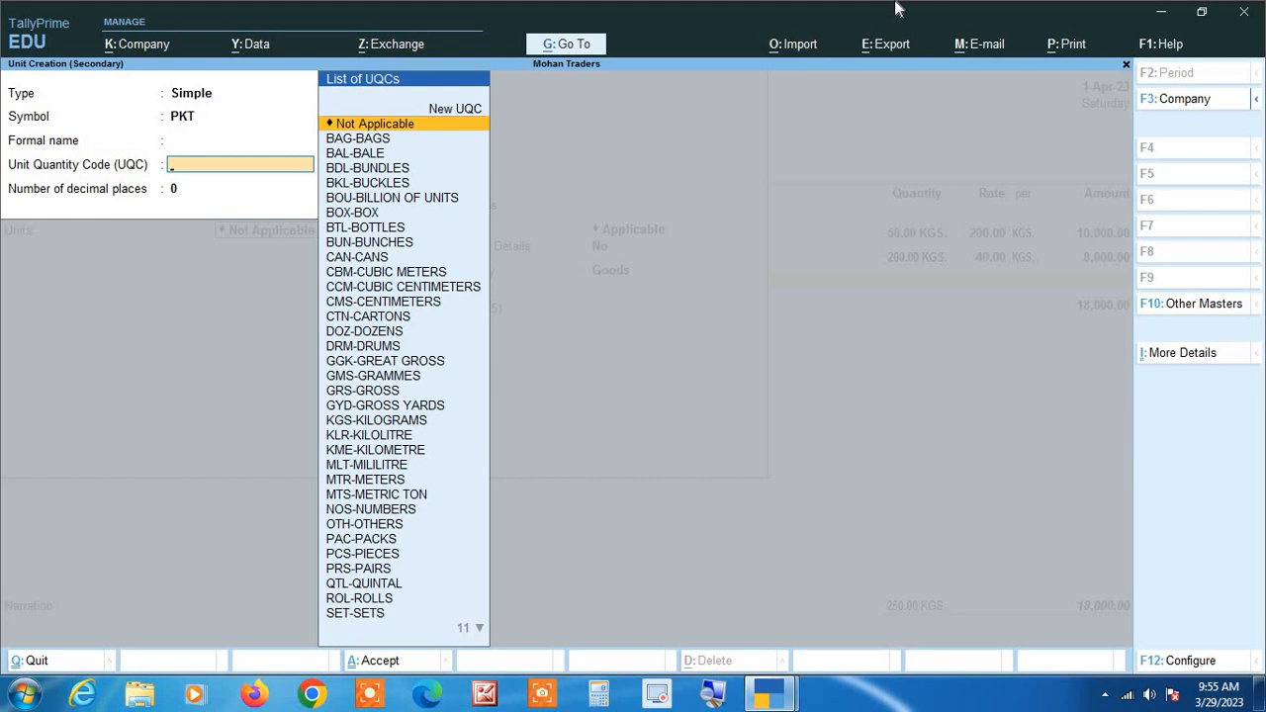
{"action": "type", "text": "PA"}
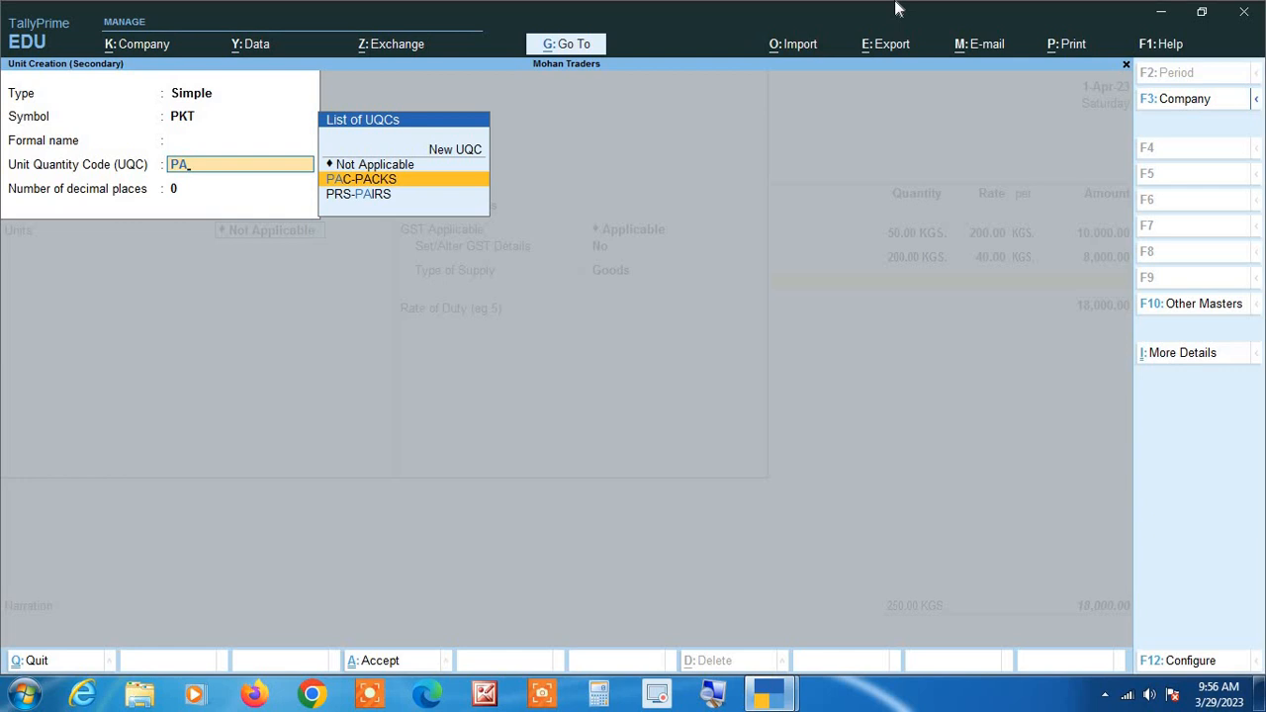
{"action": "key", "text": "Return"}
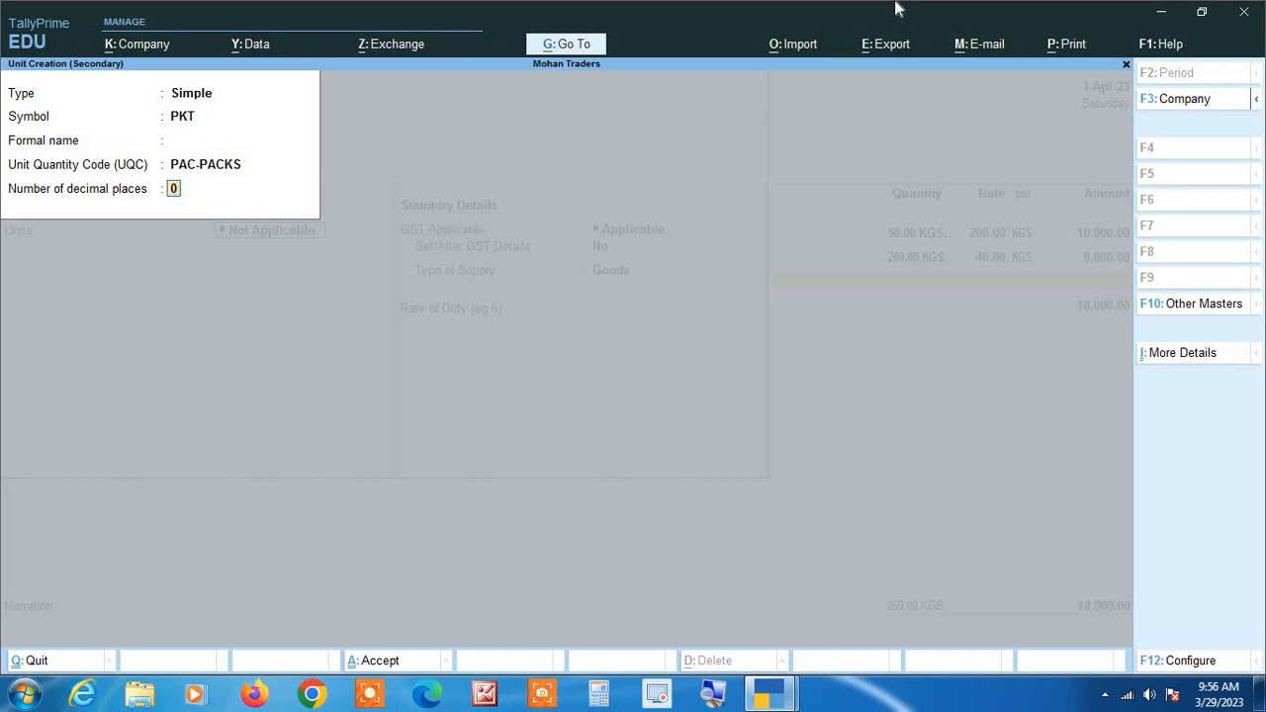
{"action": "key", "text": "Return"}
{"action": "key", "text": "Return"}
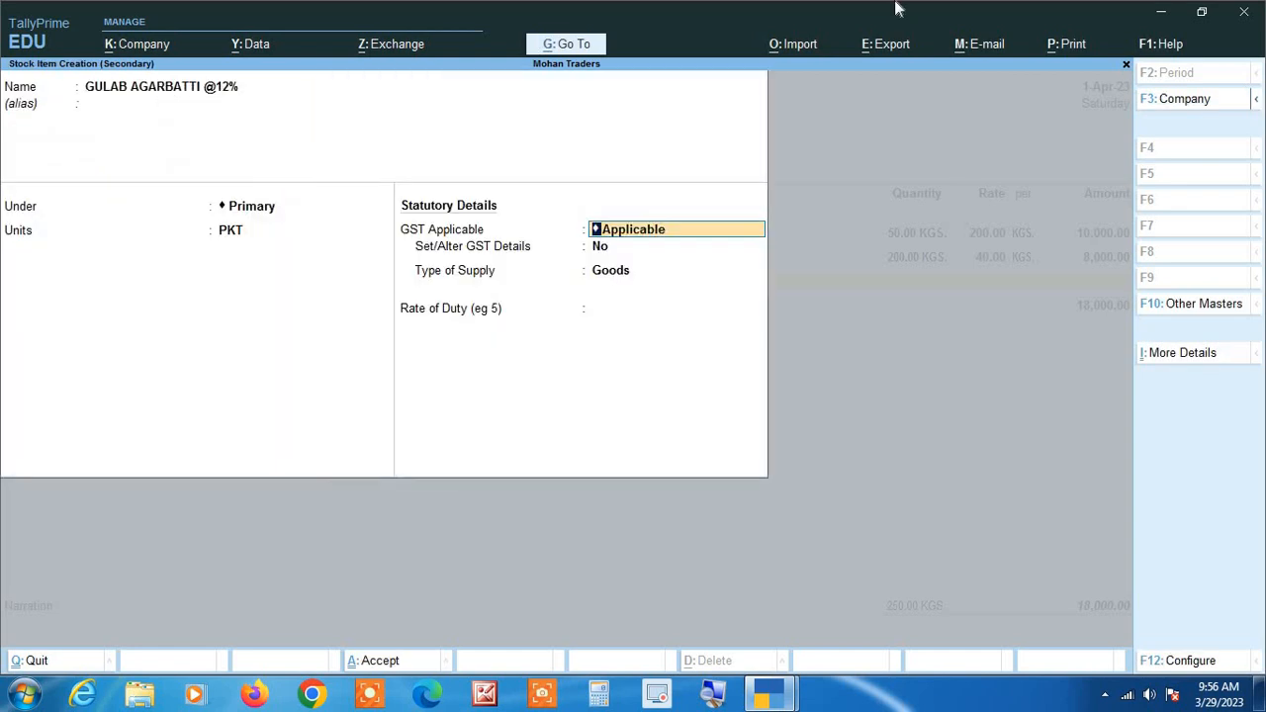
{"action": "key", "text": "Return"}
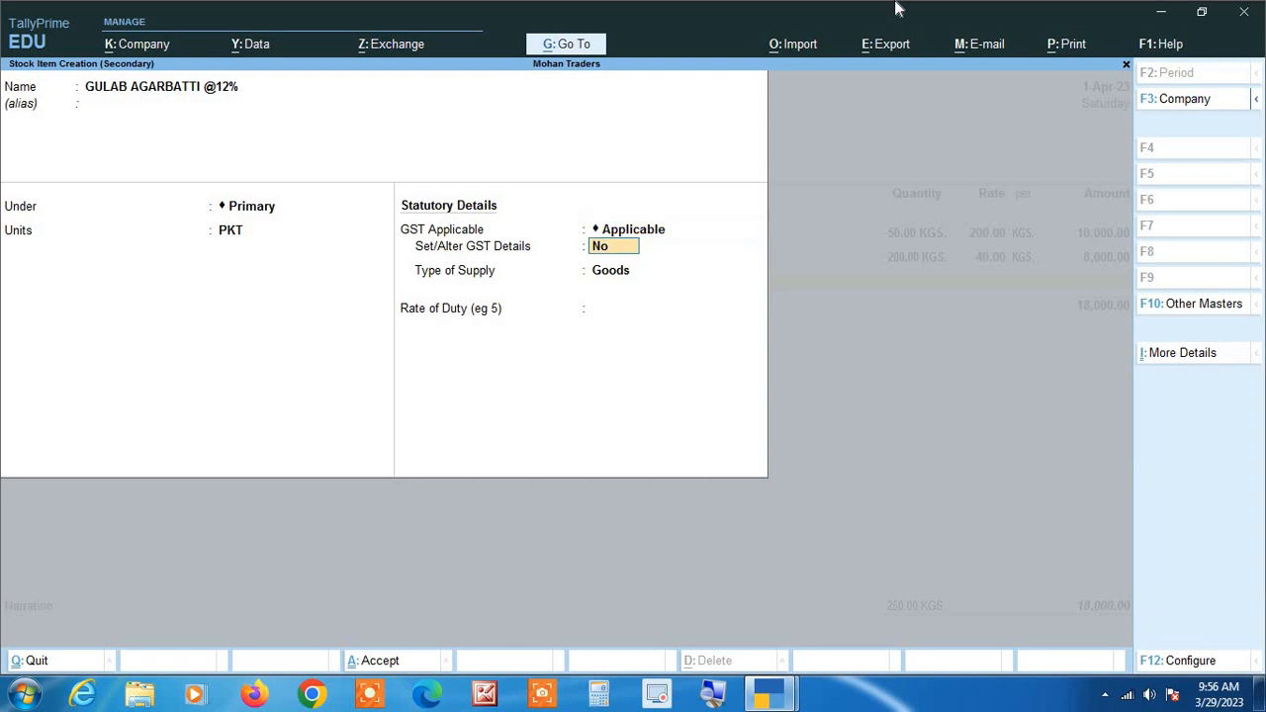
{"action": "type", "text": "YES"}
{"action": "key", "text": "Return"}
{"action": "key", "text": "Return"}
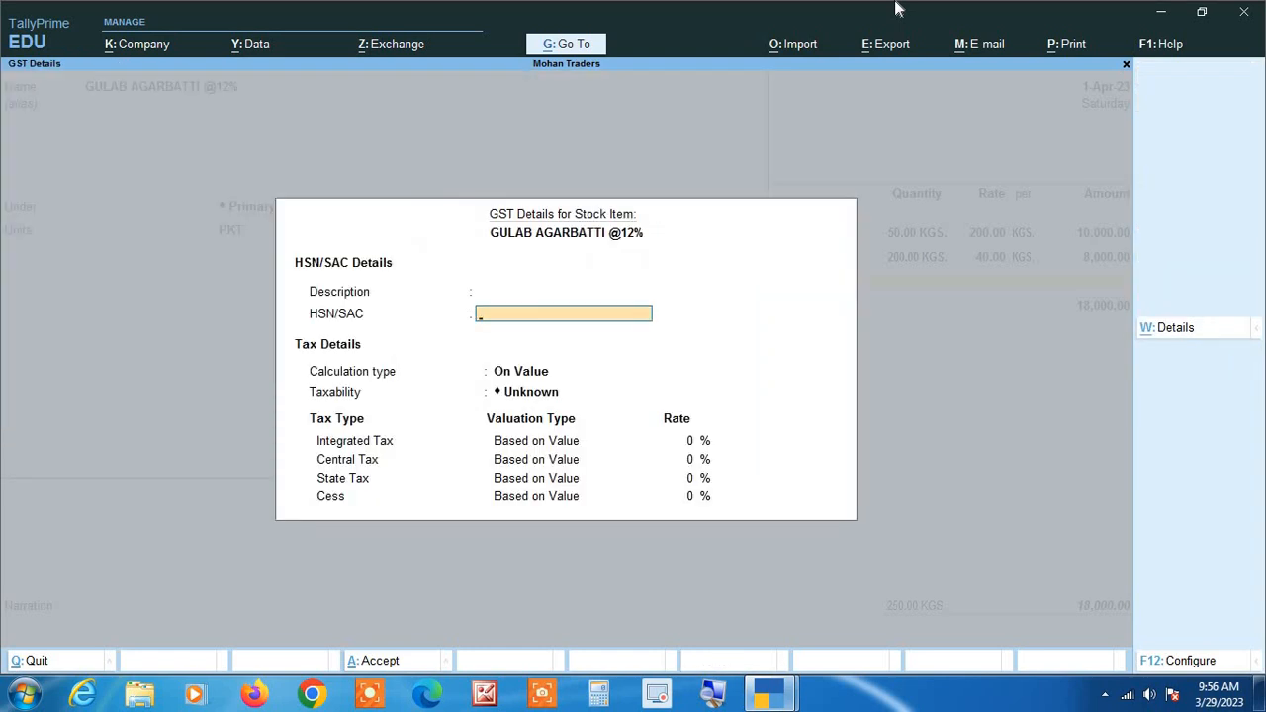
{"action": "type", "text": "3307"}
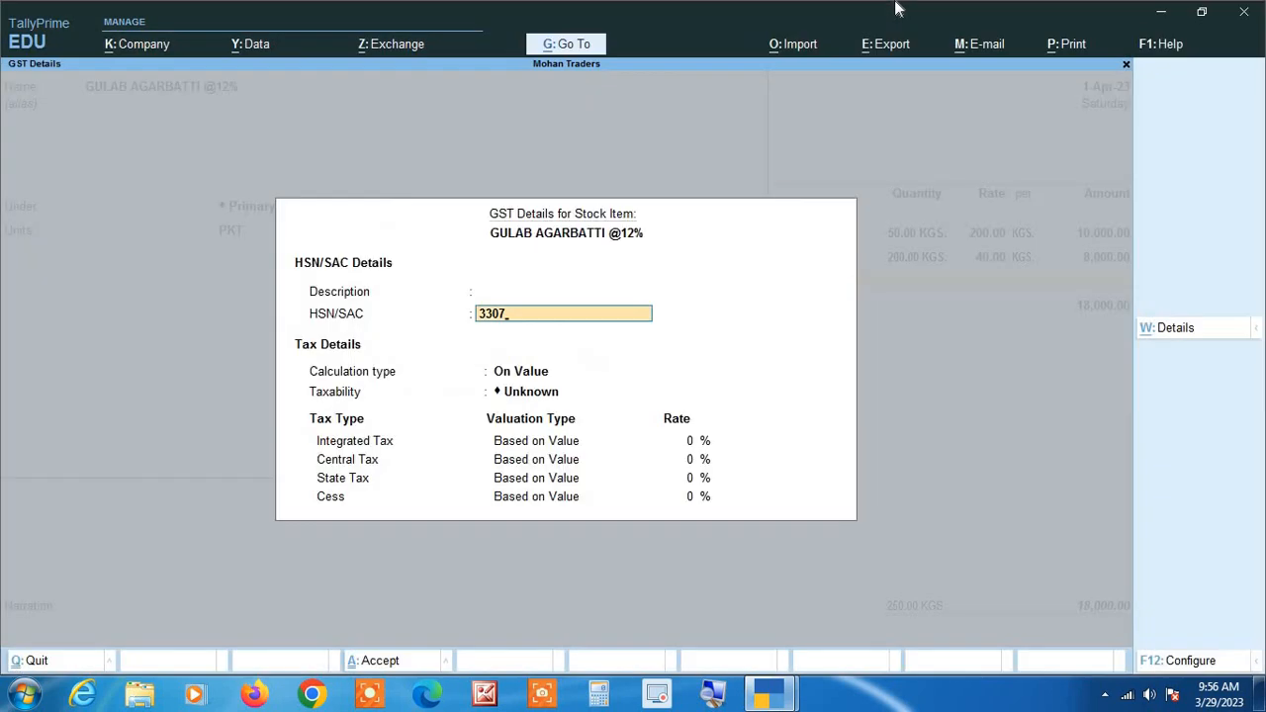
{"action": "key", "text": "Return"}
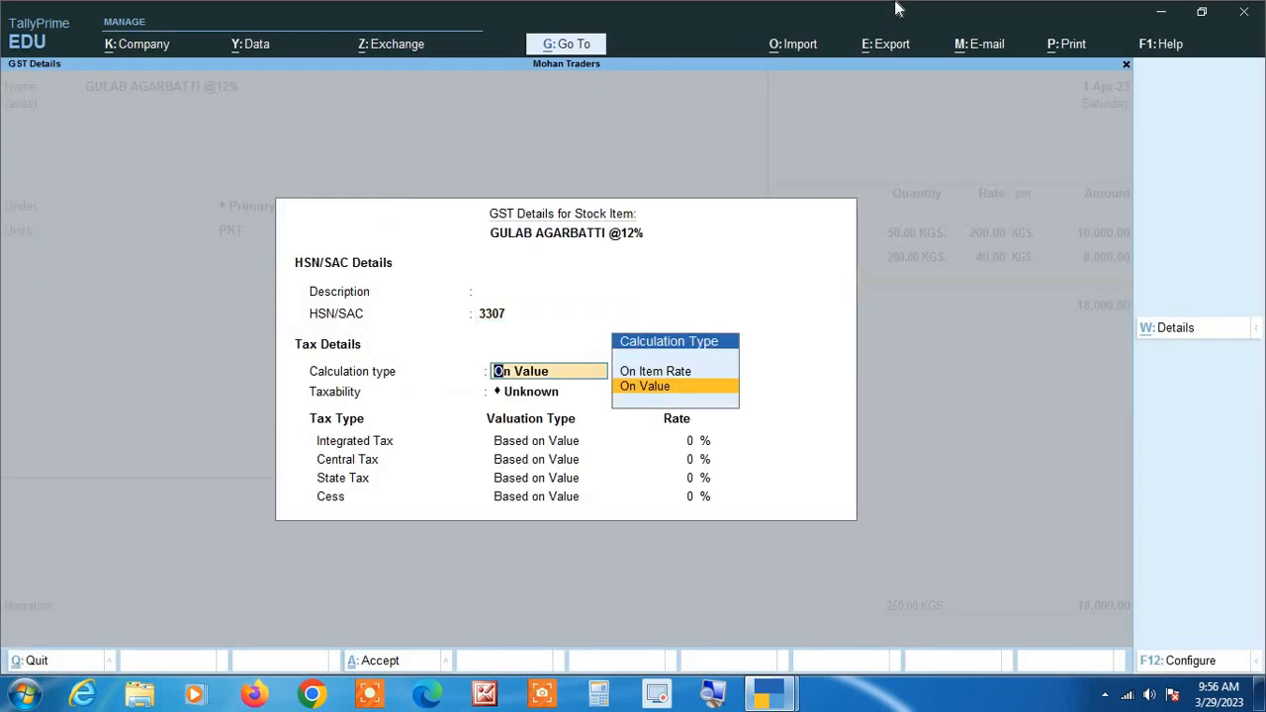
Keep the calculation type On Value, make the agarbatti item Taxable with 12% integrated tax, and accept the GST details.
{"action": "key", "text": "Return"}
{"action": "key", "text": "Down"}
{"action": "key", "text": "Down"}
{"action": "key", "text": "Down"}
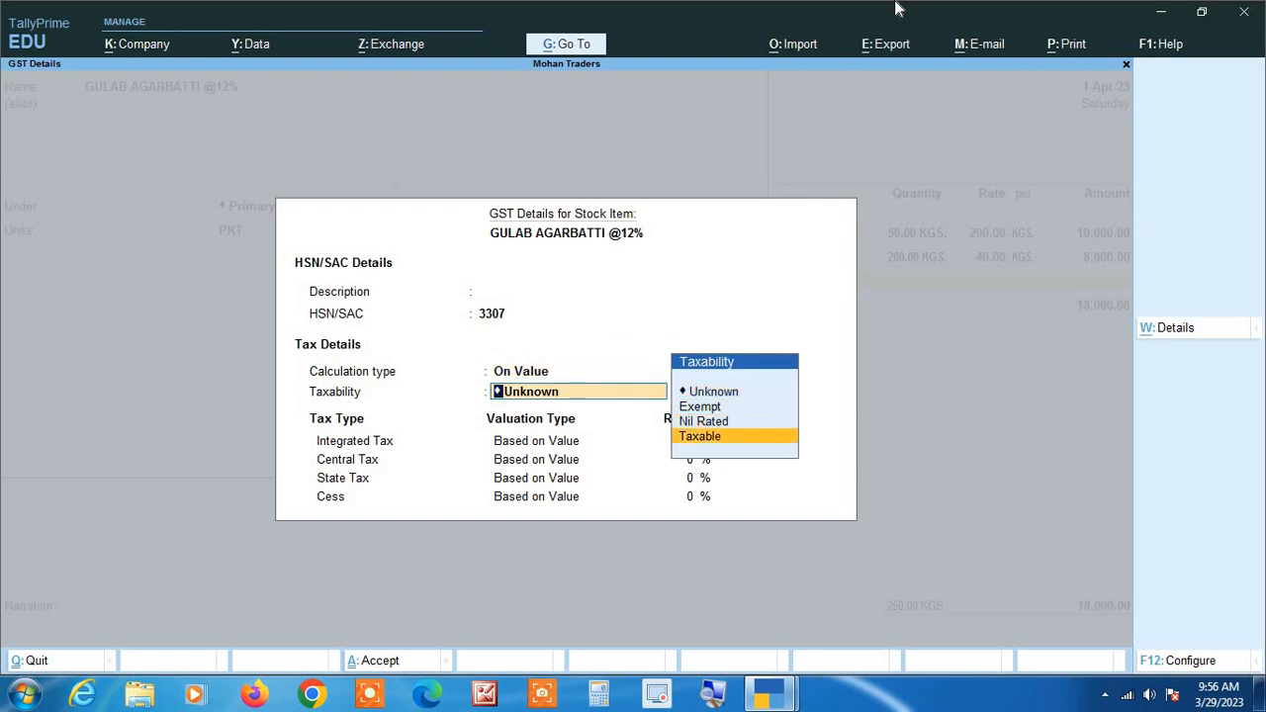
{"action": "key", "text": "Return"}
{"action": "type", "text": "12"}
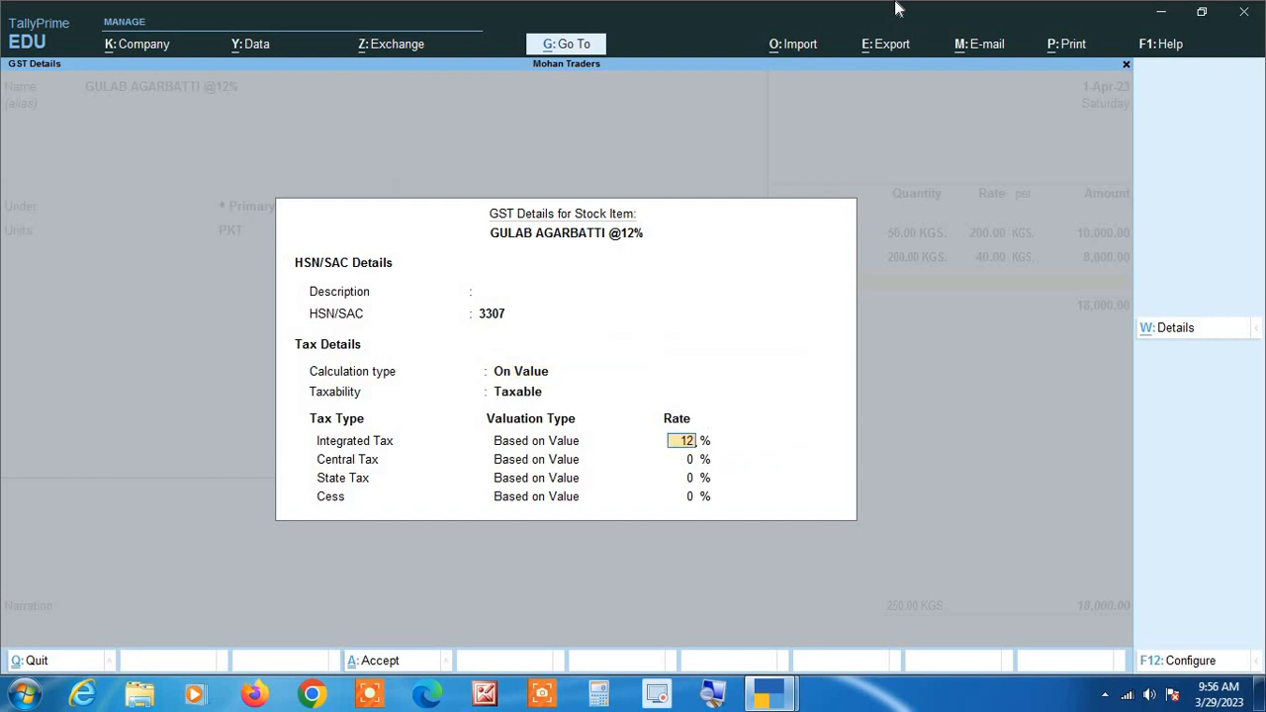
{"action": "key", "text": "Return"}
{"action": "key", "text": "Return"}
{"action": "key", "text": "Return"}
{"action": "key", "text": "Return"}
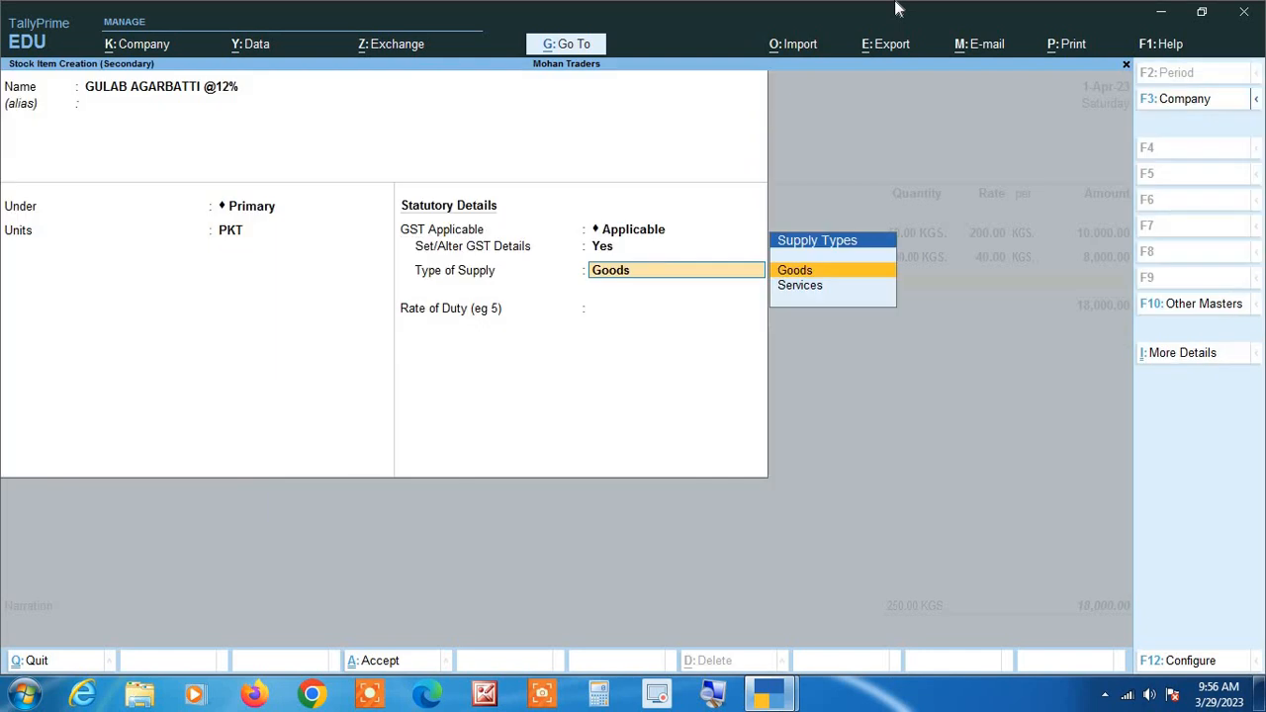
{"action": "key", "text": "Return"}
{"action": "key", "text": "Return"}
{"action": "key", "text": "Return"}
{"action": "key", "text": "Return"}
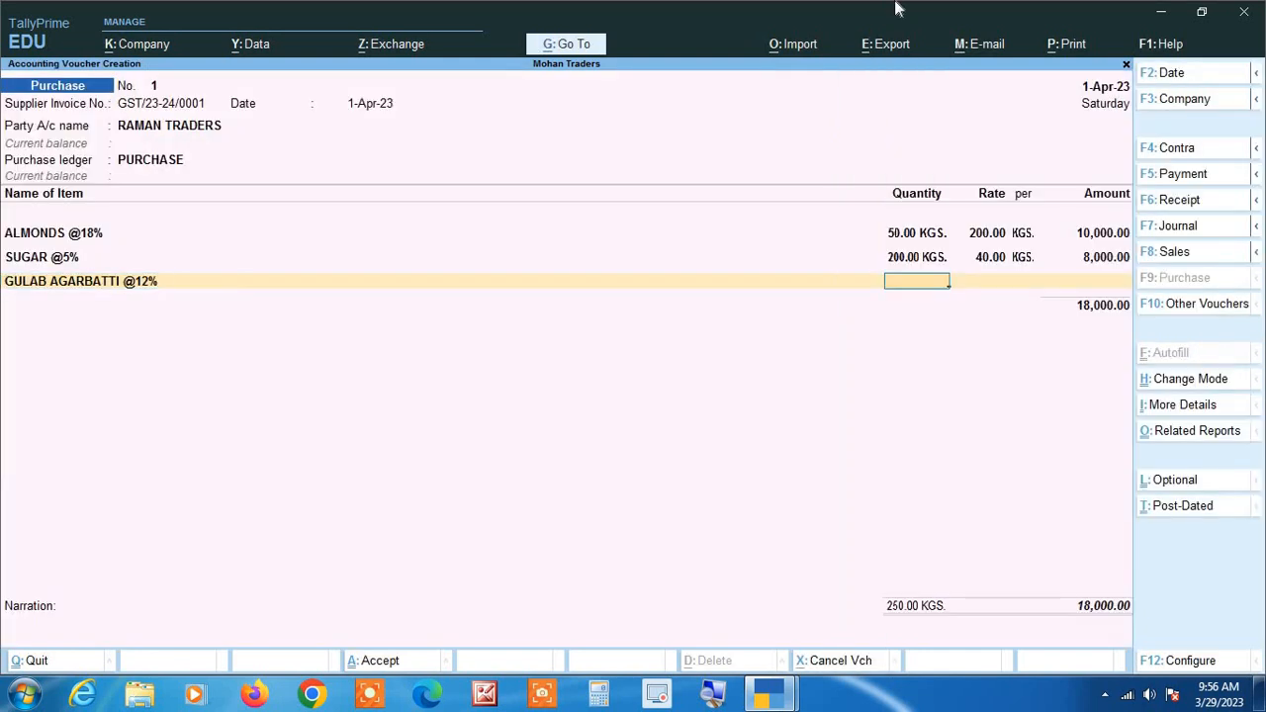
{"action": "type", "text": "250"}
{"action": "key", "text": "Return"}
{"action": "type", "text": "20"}
{"action": "key", "text": "Return"}
{"action": "key", "text": "Return"}
{"action": "key", "text": "Return"}
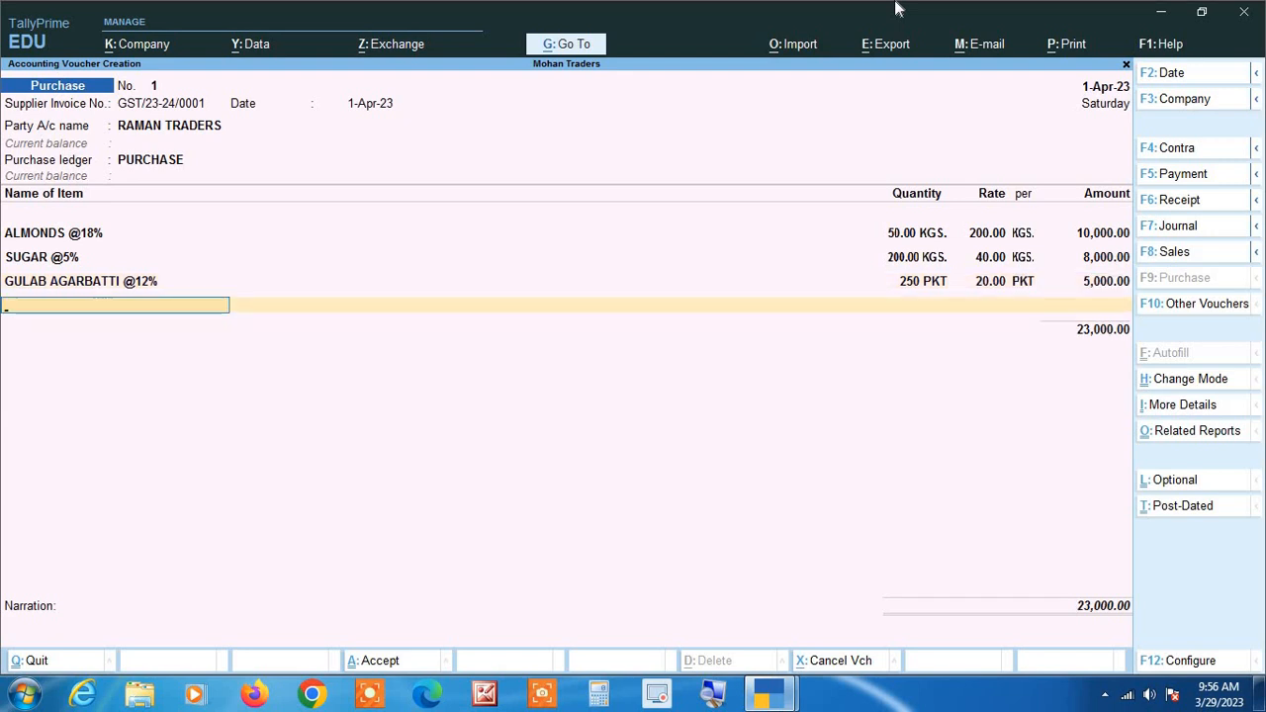
Compare the voucher's item subtotal with the tax invoice and end the item list to reach the ledger line.
{"action": "key", "text": "Return"}
{"action": "key", "text": "alt+p"}
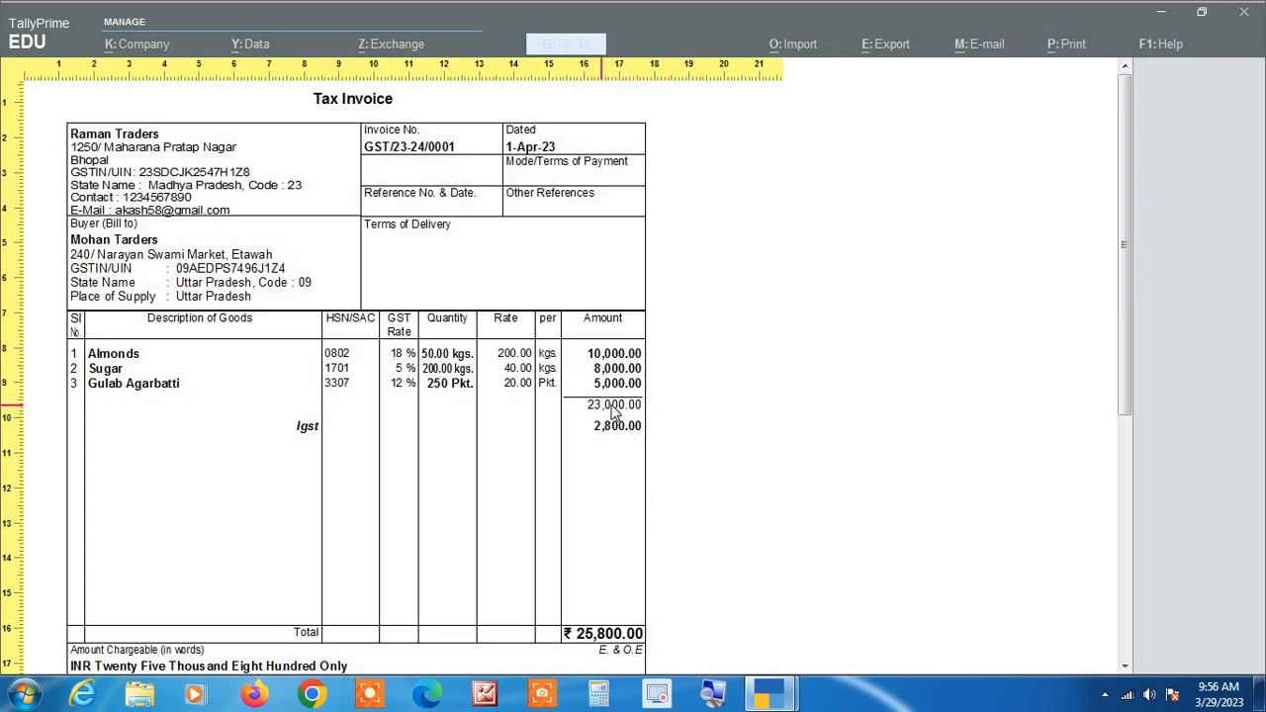
{"action": "key", "text": "Escape"}
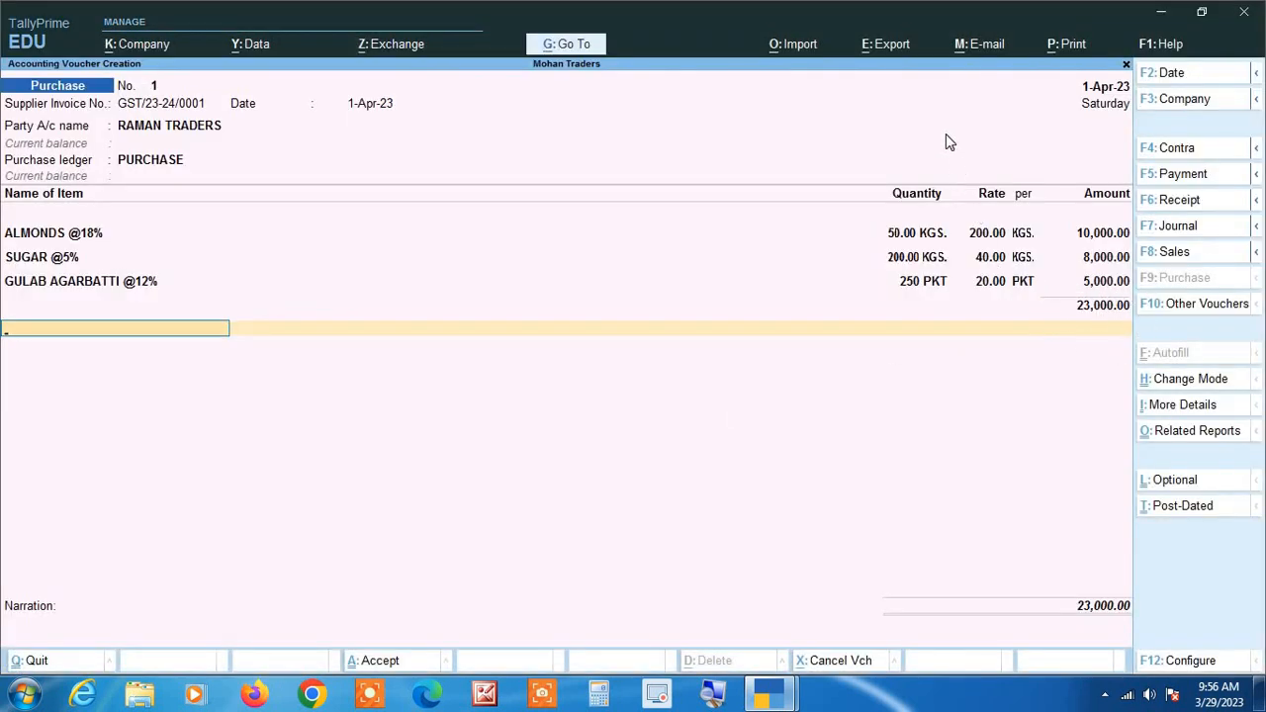
{"action": "key", "text": "BackSpace"}
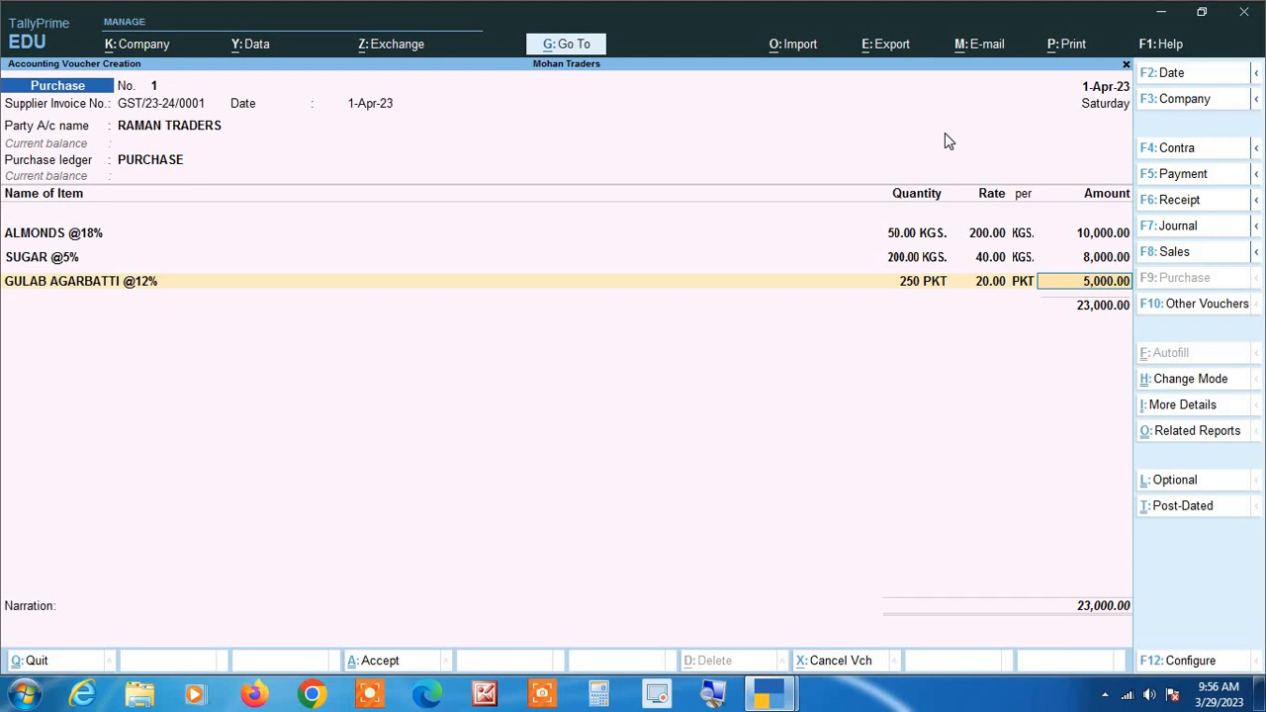
{"action": "key", "text": "Return"}
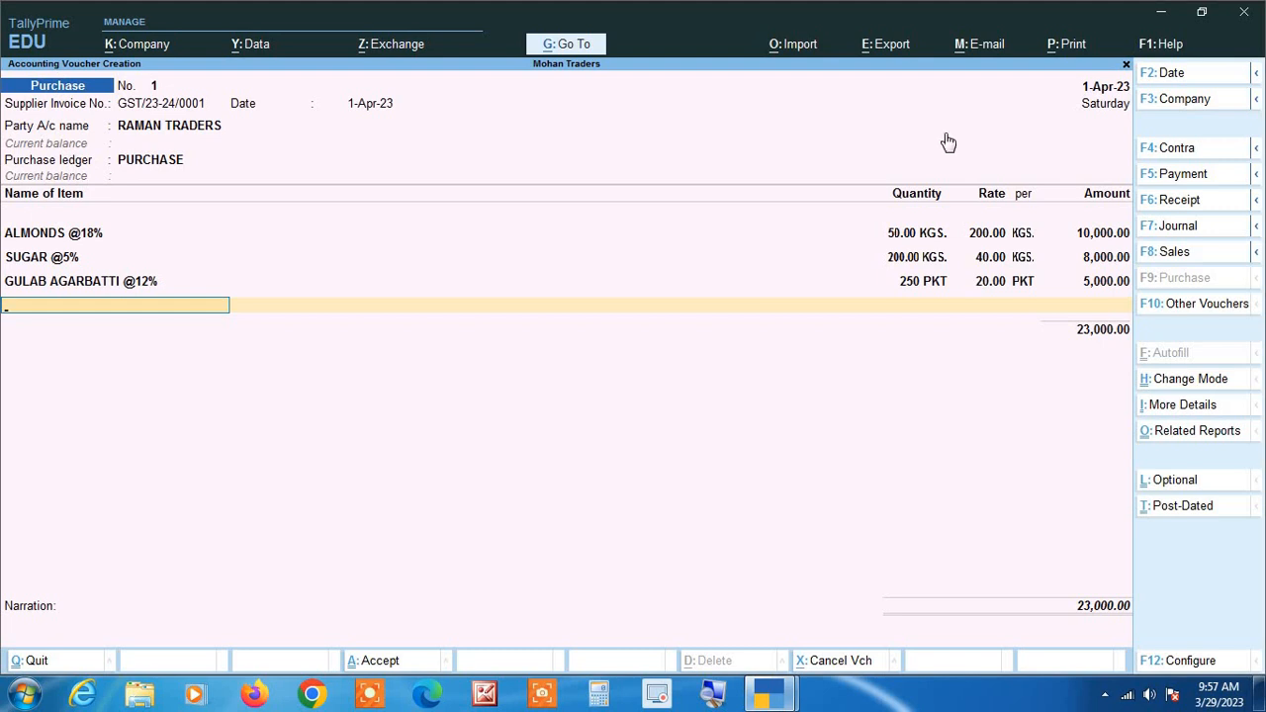
{"action": "key", "text": "Return"}
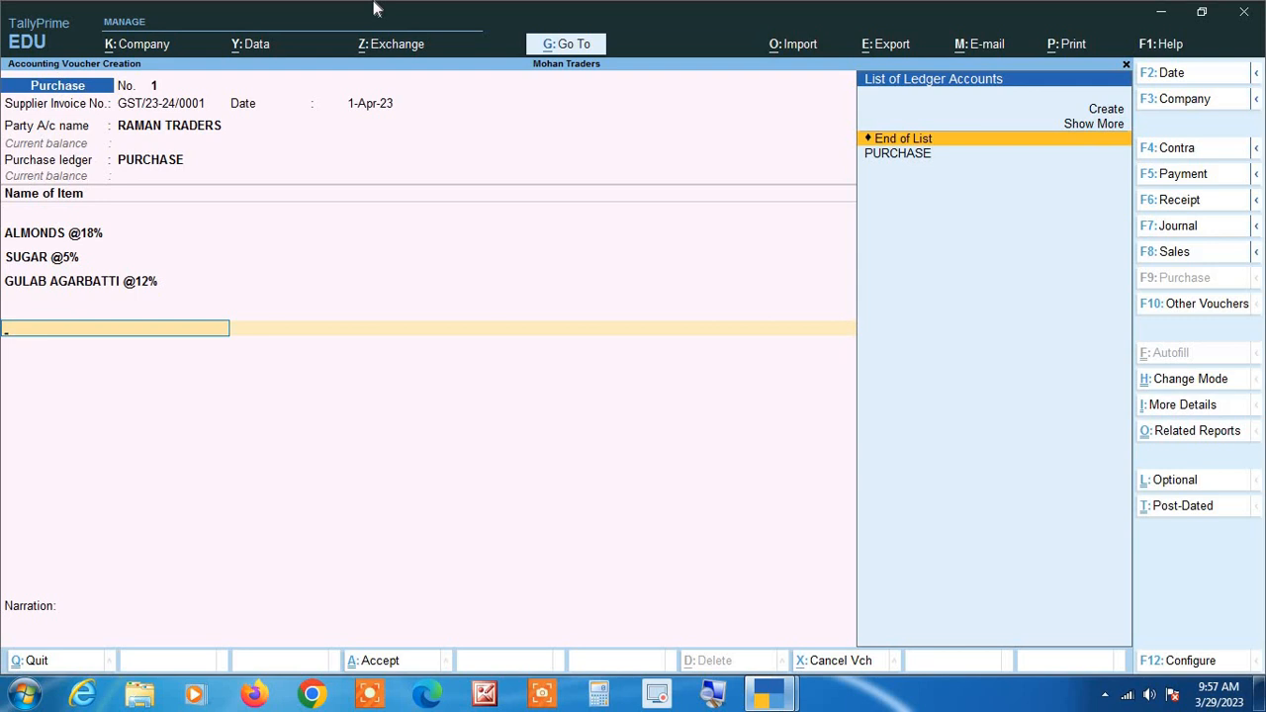
Start a new ledger named IGST from the voucher and group it under Duties & Taxes.
{"action": "key", "text": "alt"}
{"action": "key", "text": "alt+c"}
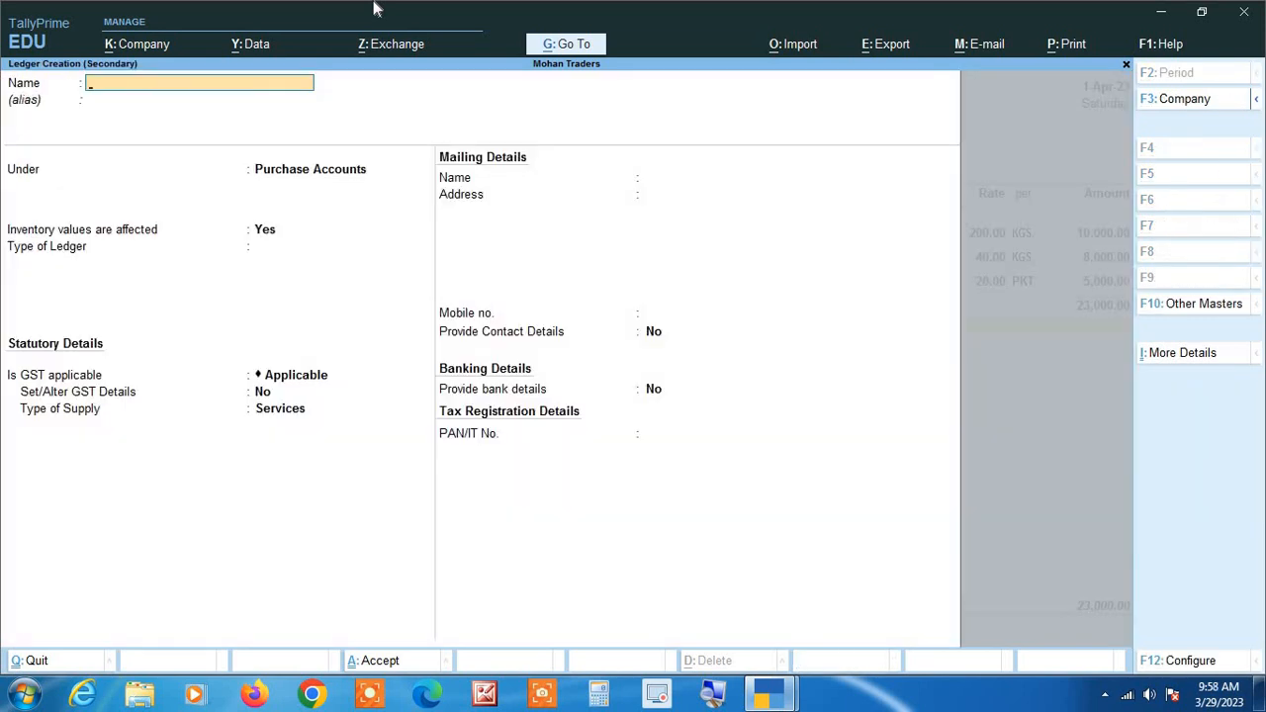
{"action": "type", "text": "IGS"}
{"action": "key", "text": "Return"}
{"action": "key", "text": "Return"}
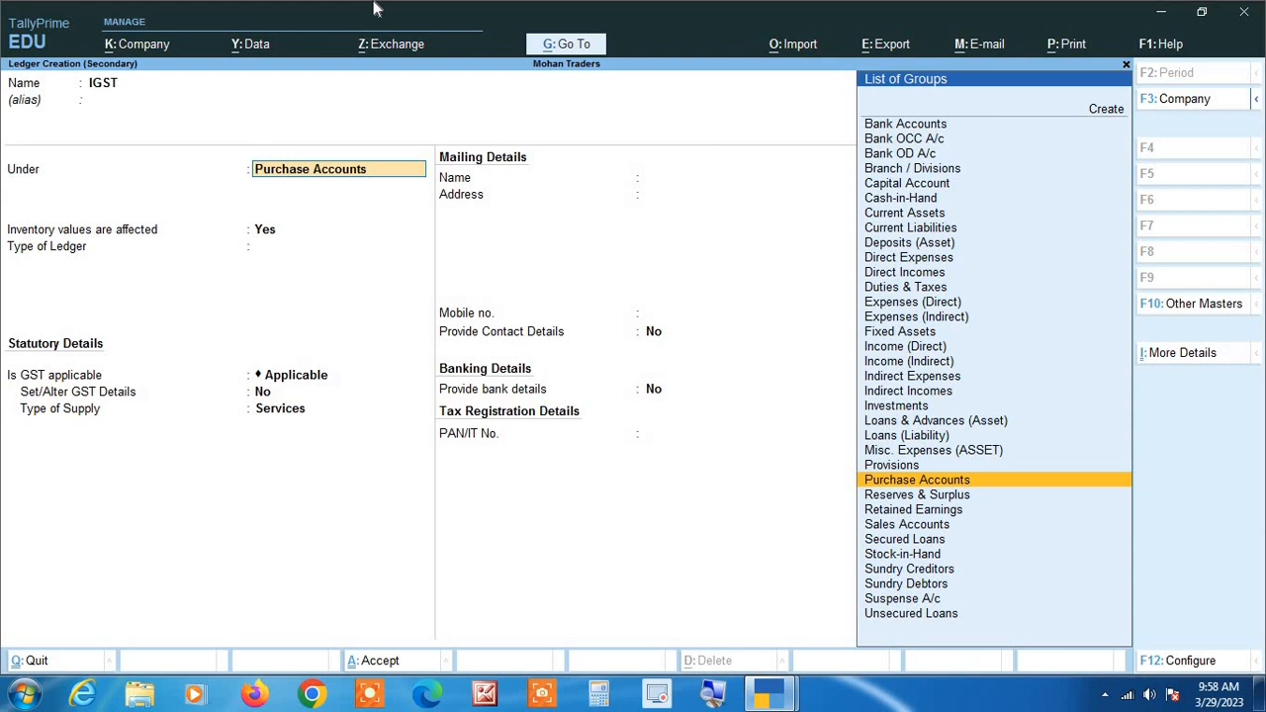
{"action": "type", "text": "du"}
{"action": "key", "text": "Return"}
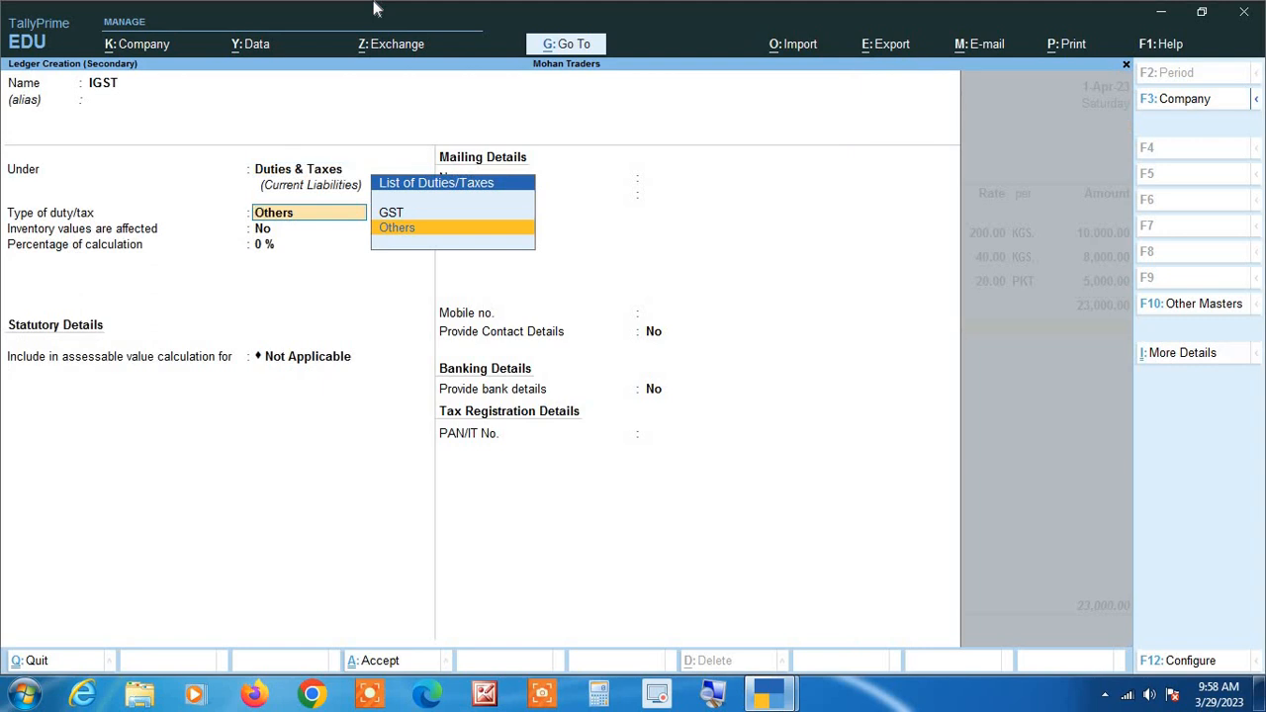
Set the IGST ledger's duty type to GST and tax type to Integrated Tax, keep 0% calculation, and save it.
{"action": "key", "text": "Up"}
{"action": "key", "text": "Return"}
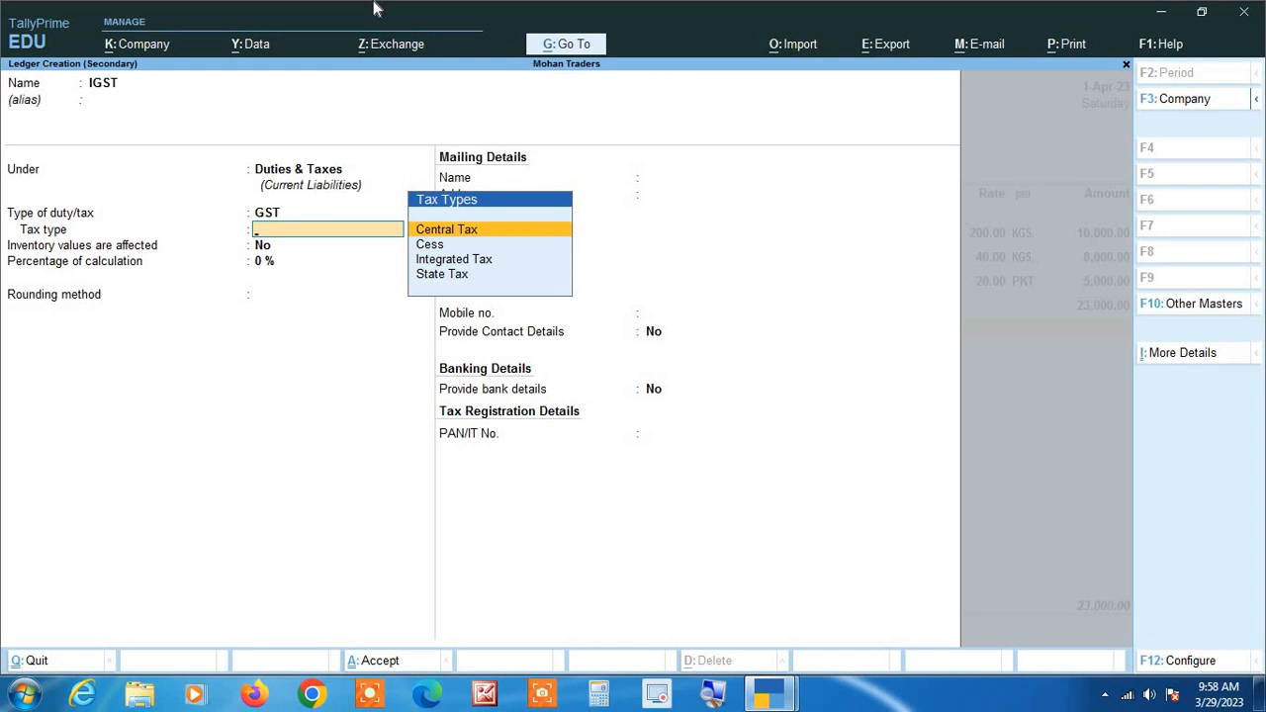
{"action": "key", "text": "Down"}
{"action": "key", "text": "Down"}
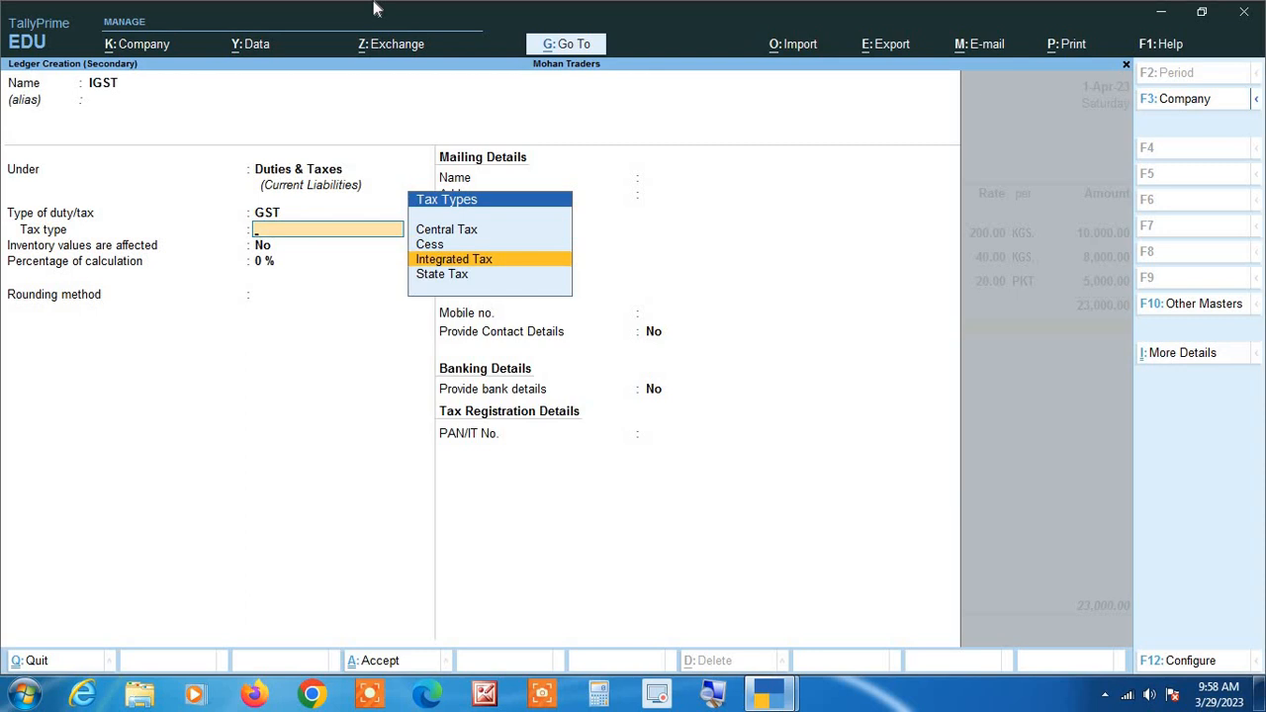
{"action": "key", "text": "Return"}
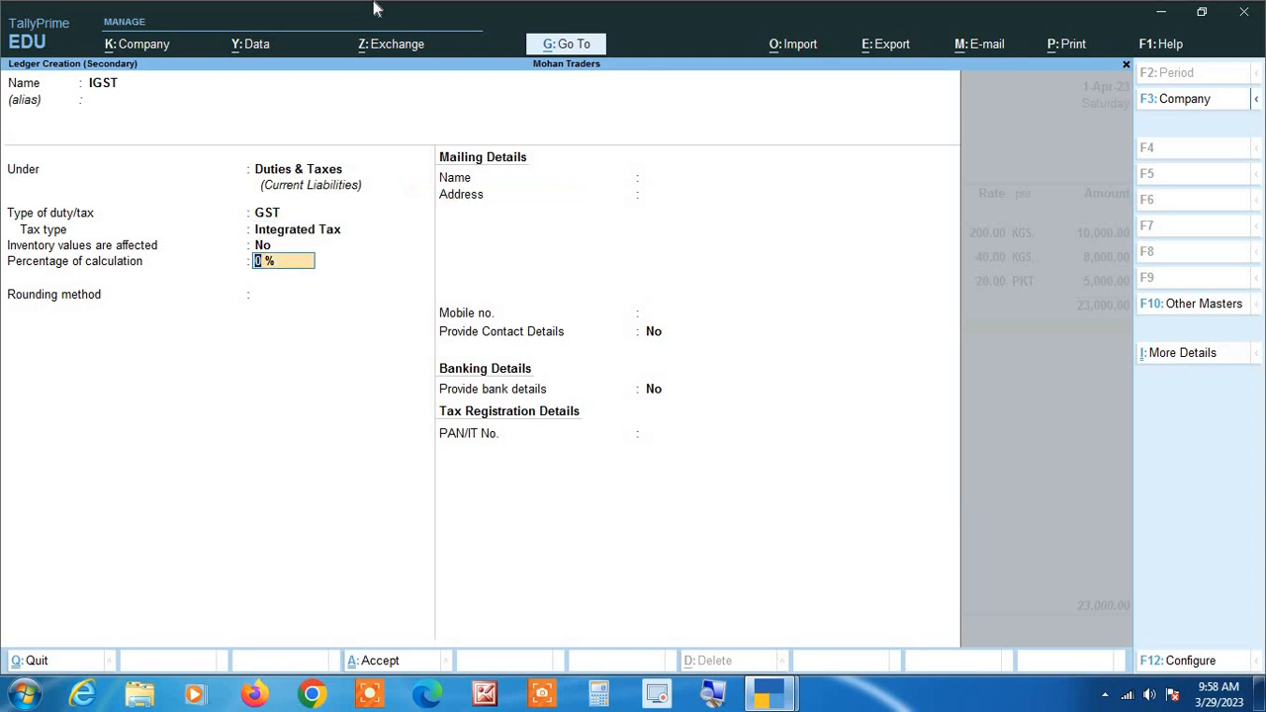
{"action": "key", "text": "Return"}
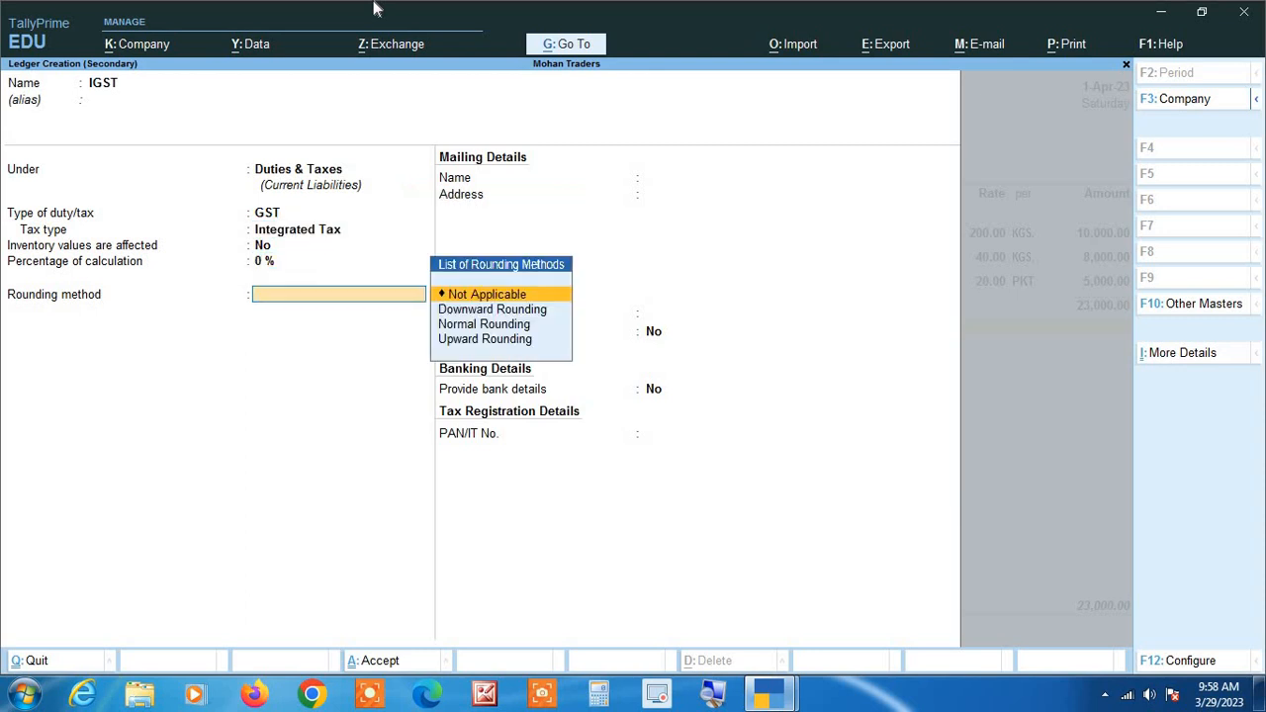
{"action": "key", "text": "ctrl+a"}
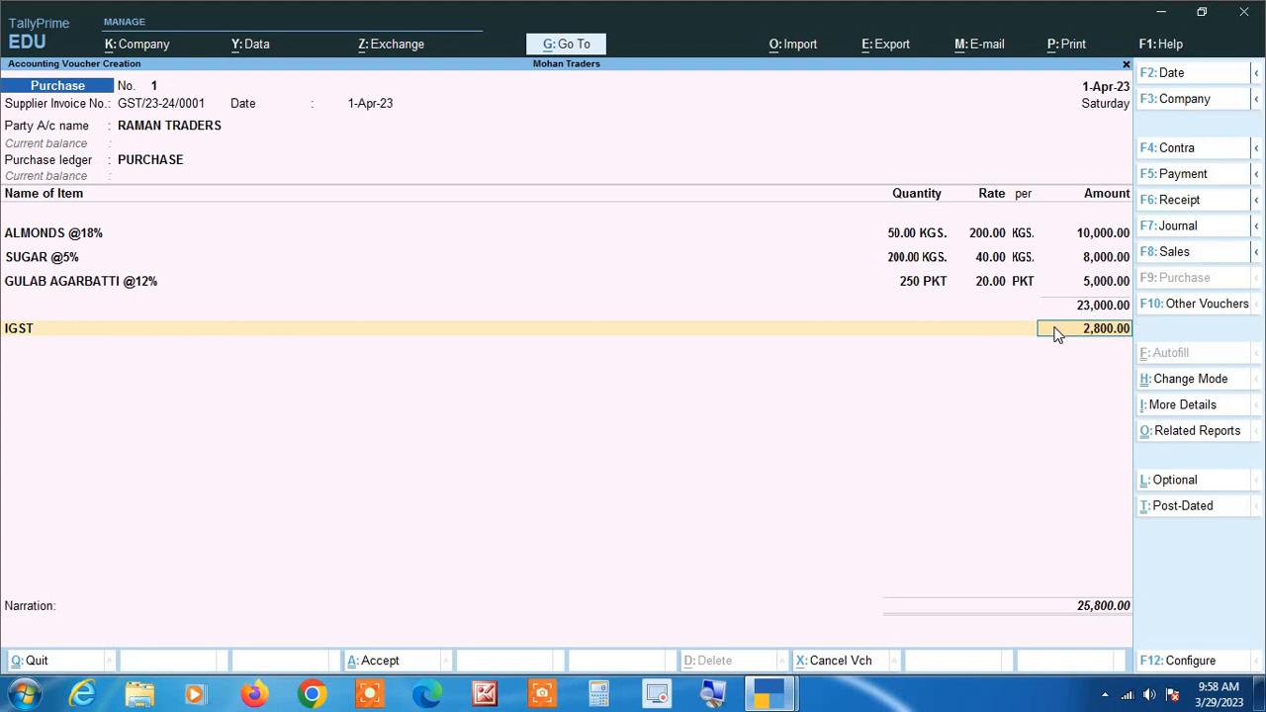
Compare the voucher's IGST amount with the tax invoice and examine the detailed GST - Tax Analysis item by item.
{"action": "key", "text": "alt+Tab"}
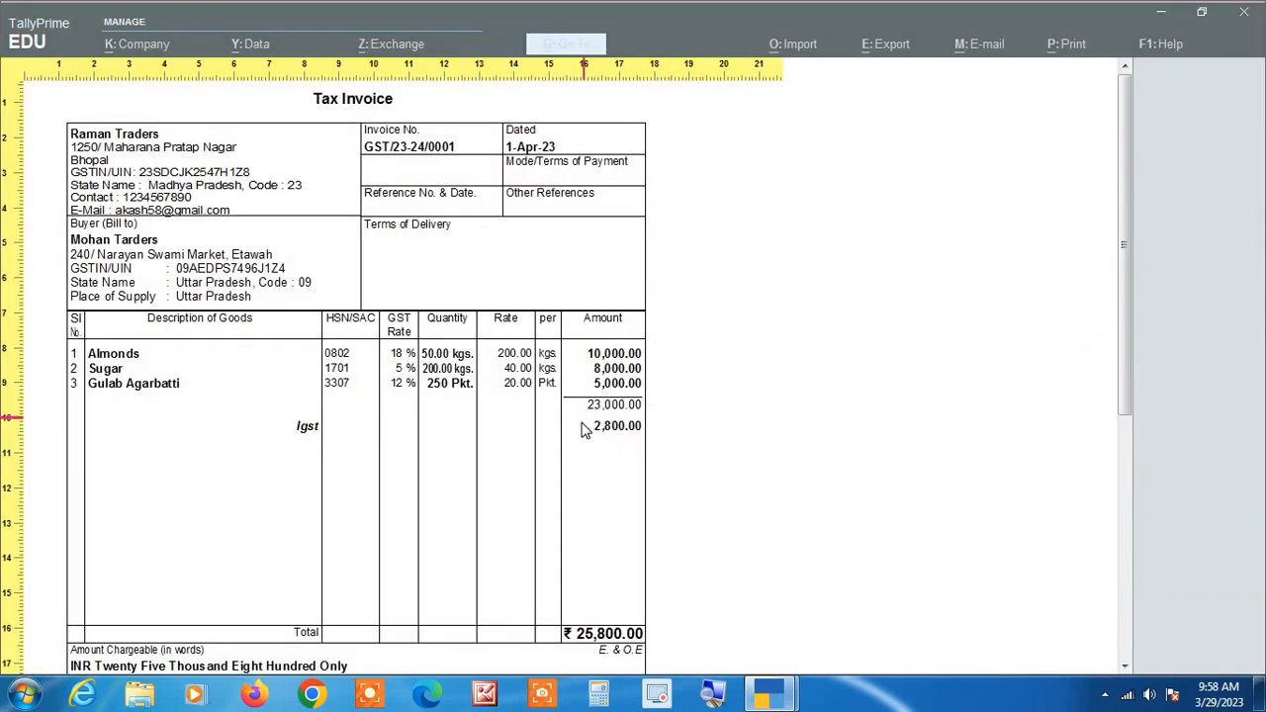
{"action": "key", "text": "alt+Tab"}
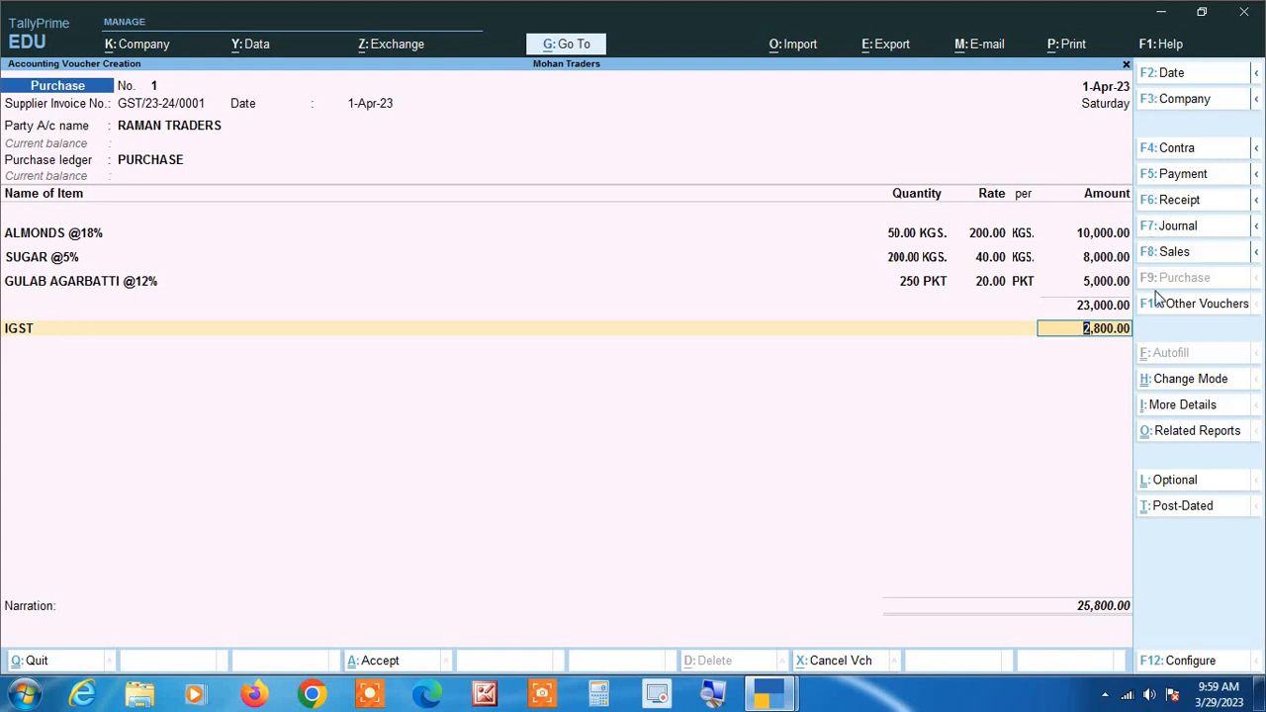
{"action": "left_click", "coordinate": [1207, 435]}
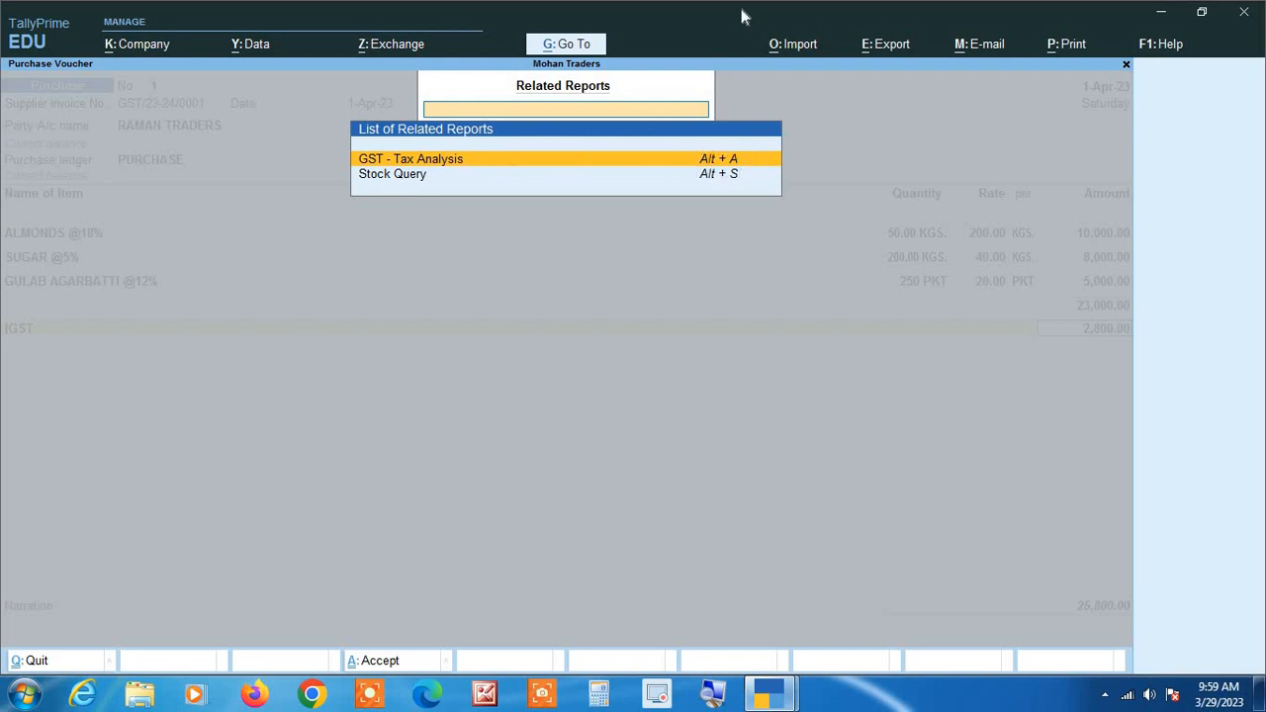
{"action": "key", "text": "Return"}
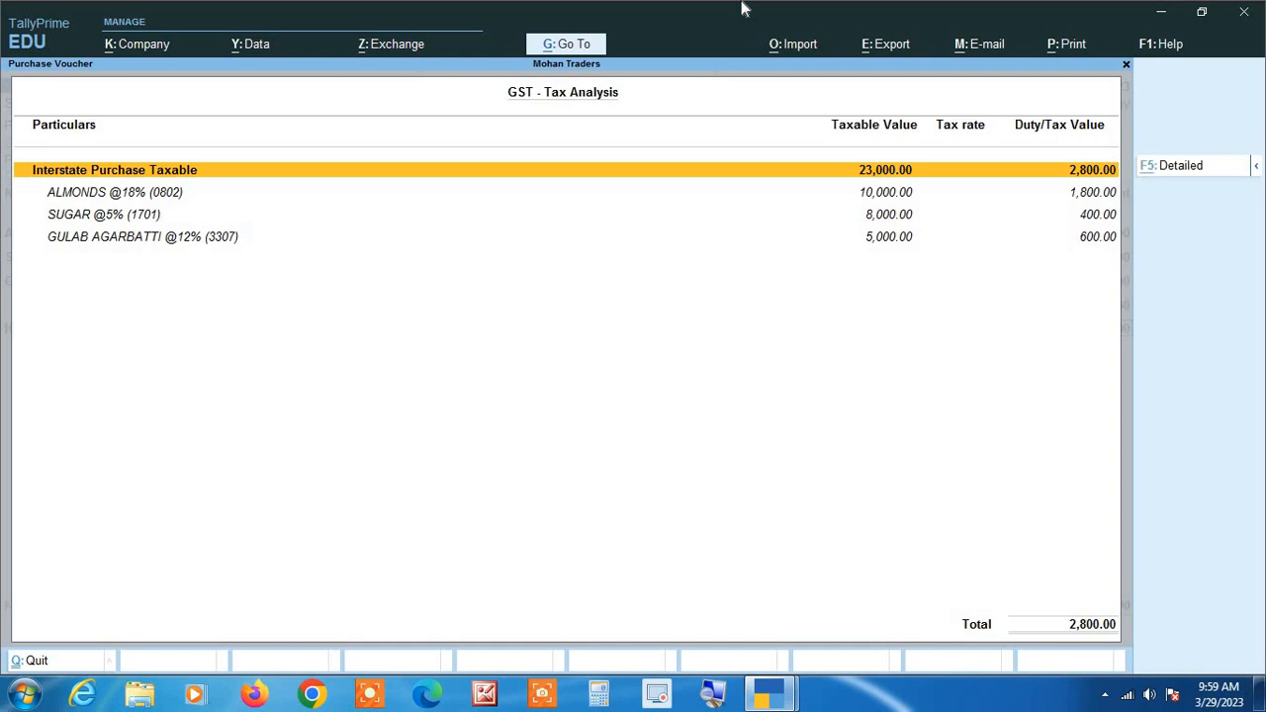
{"action": "key", "text": "F5"}
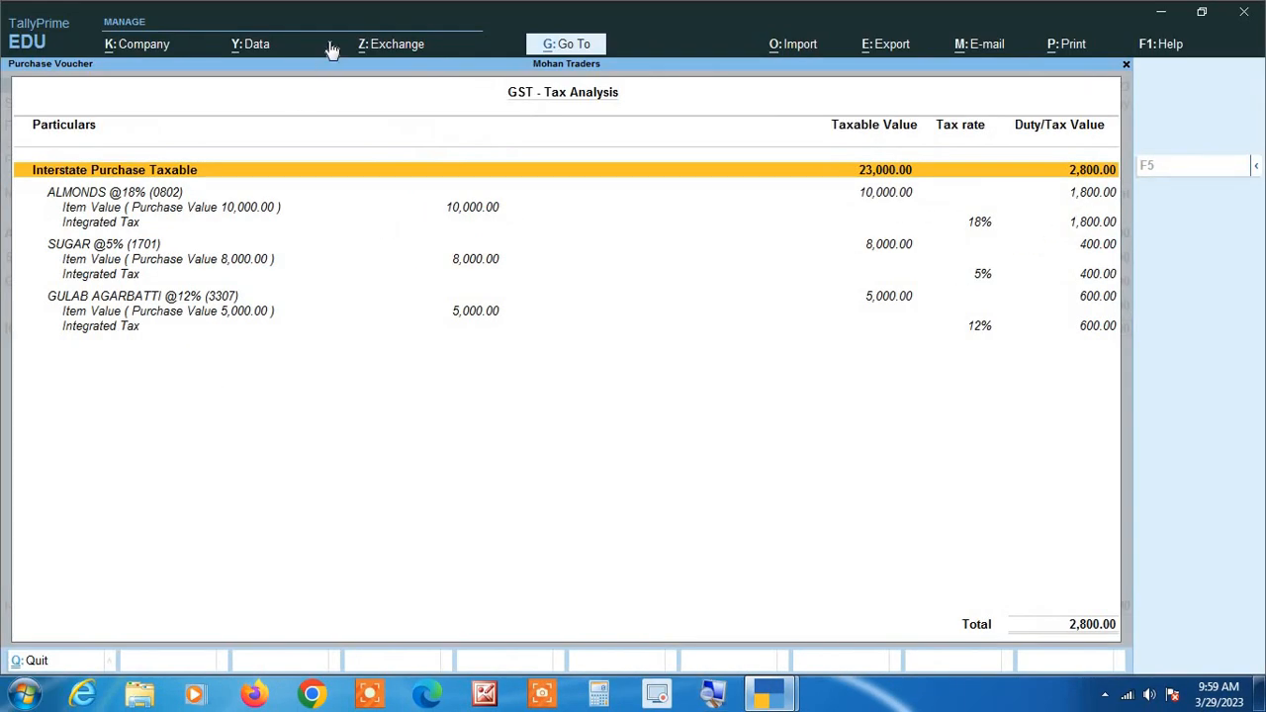
{"action": "key", "text": "Down"}
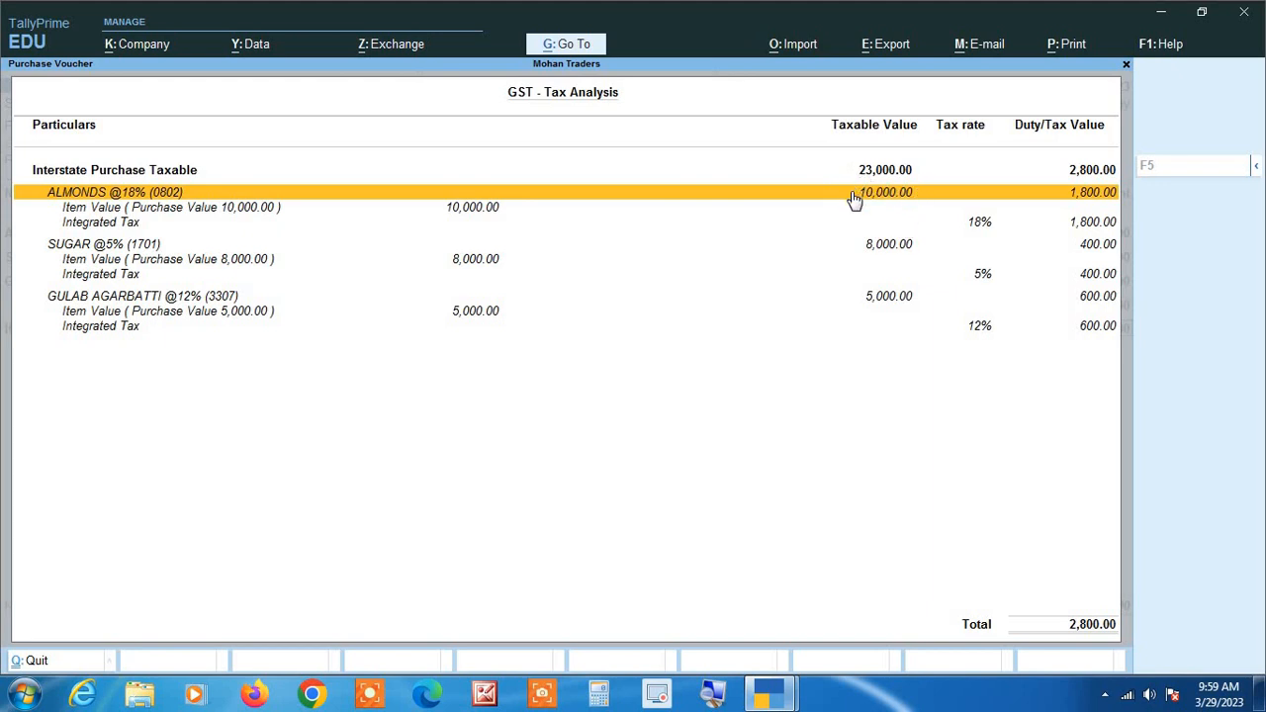
{"action": "key", "text": "Down"}
{"action": "key", "text": "Down"}
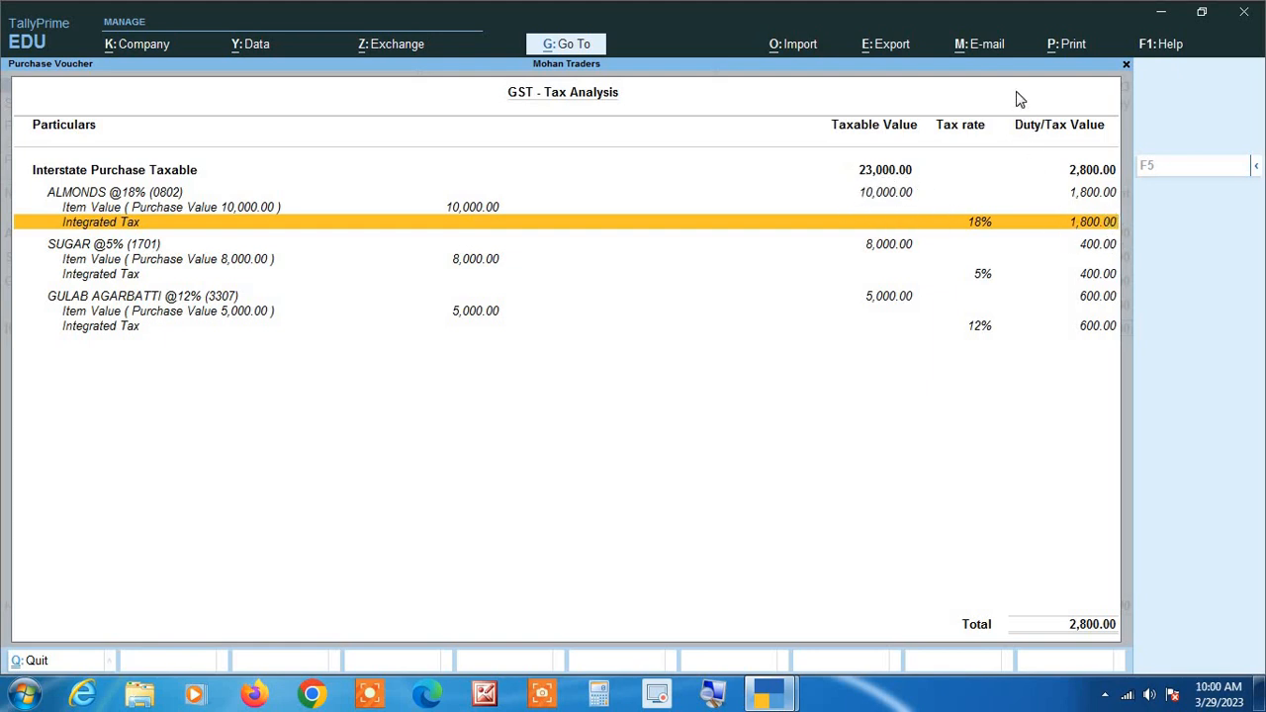
{"action": "key", "text": "Down"}
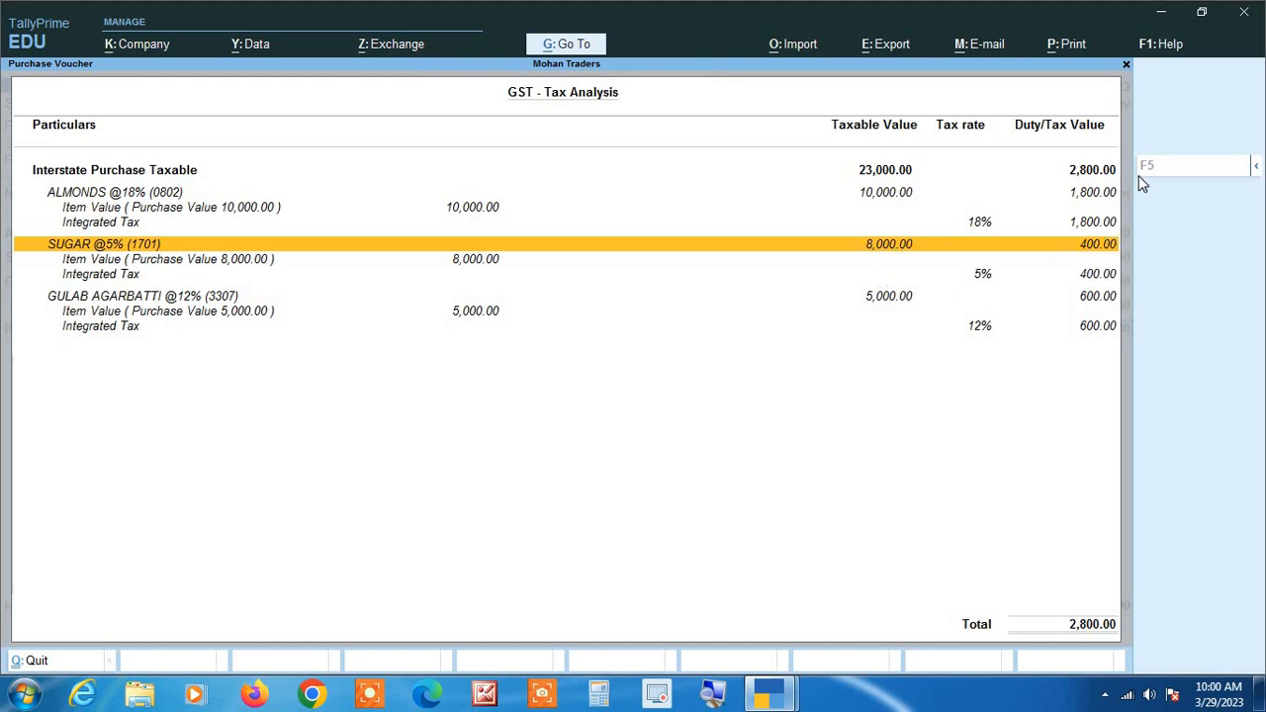
{"action": "key", "text": "Down"}
{"action": "key", "text": "Down"}
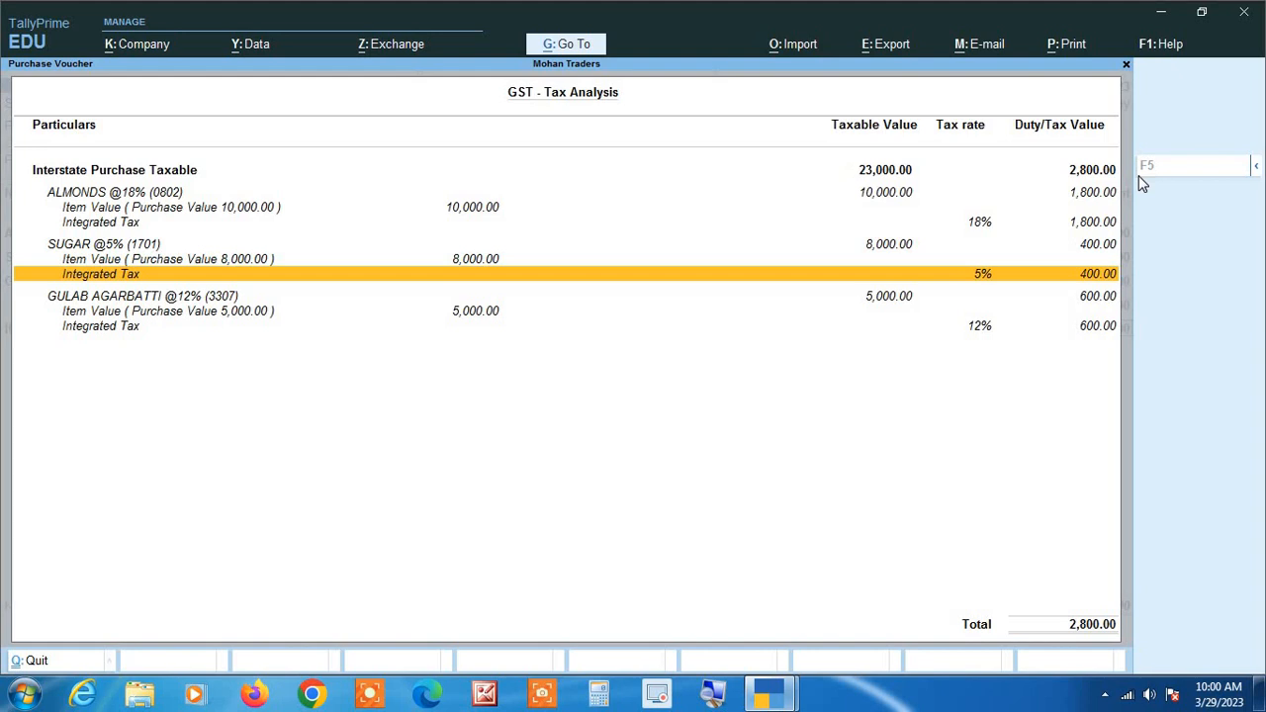
{"action": "key", "text": "Down"}
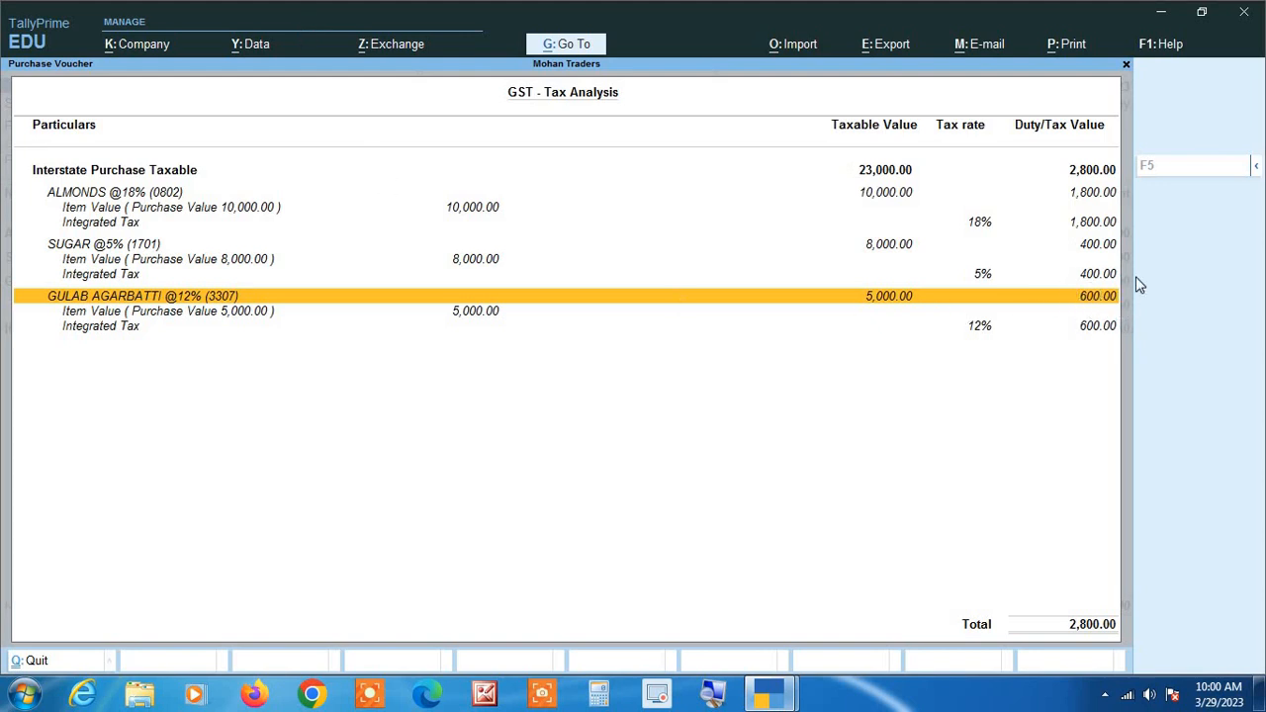
{"action": "key", "text": "Down"}
{"action": "key", "text": "Down"}
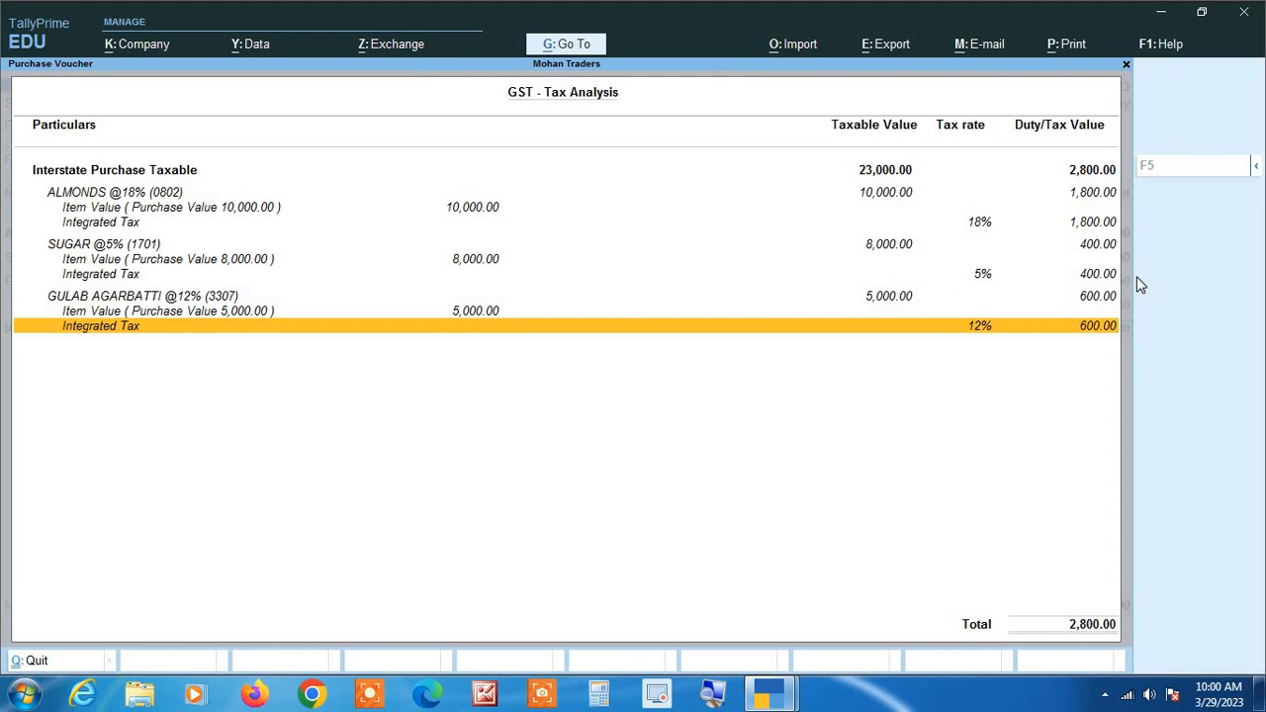
{"action": "key", "text": "Escape"}
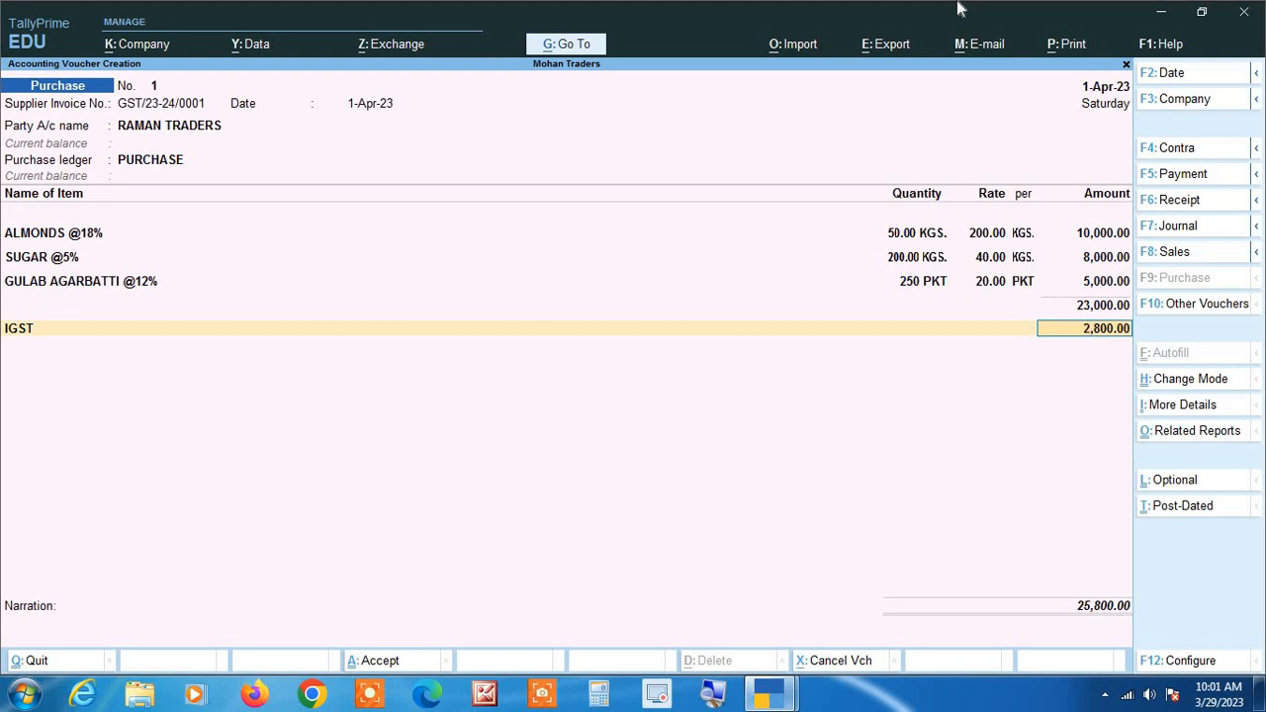
Go back from the IGST amount to the SUGAR @5% item line of the purchase voucher.
{"action": "key", "text": "BackSpace"}
{"action": "key", "text": "BackSpace"}
{"action": "key", "text": "BackSpace"}
{"action": "key", "text": "BackSpace"}
{"action": "key", "text": "BackSpace"}
{"action": "key", "text": "BackSpace"}
{"action": "key", "text": "BackSpace"}
{"action": "key", "text": "BackSpace"}
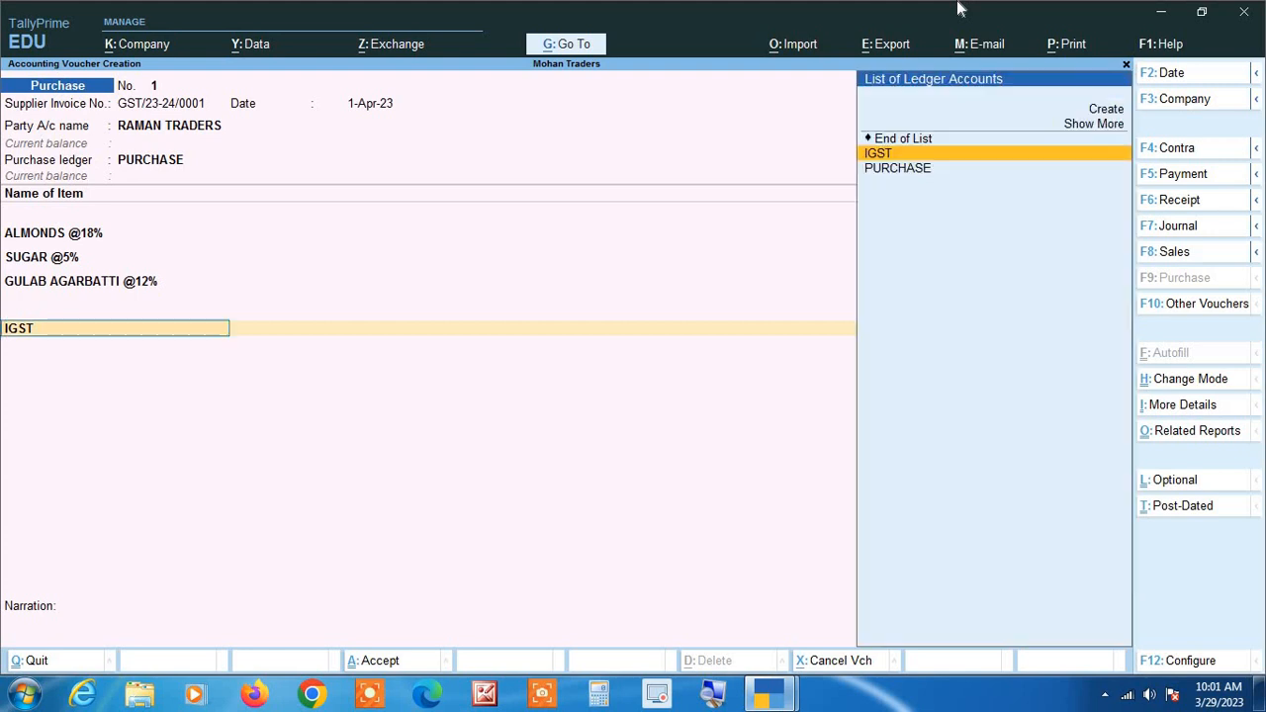
{"action": "key", "text": "BackSpace"}
{"action": "key", "text": "BackSpace"}
{"action": "key", "text": "BackSpace"}
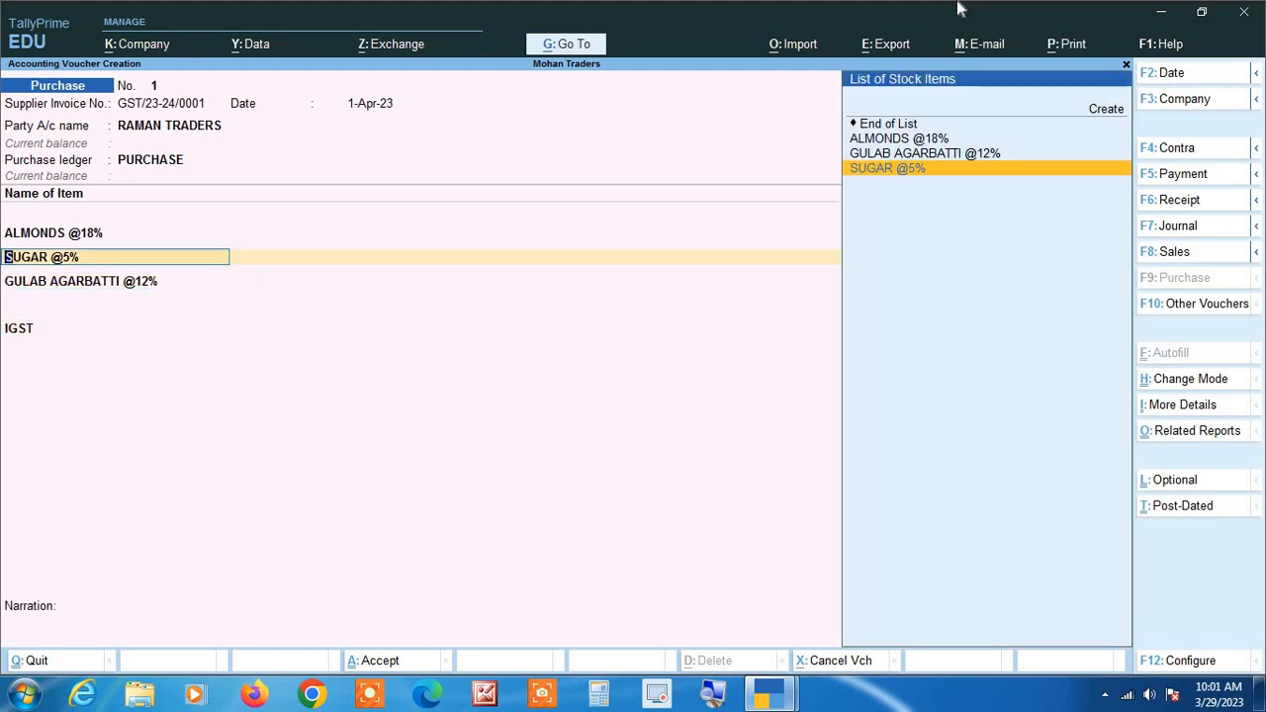
{"action": "key", "text": "Up"}
{"action": "key", "text": "Up"}
{"action": "key", "text": "Up"}
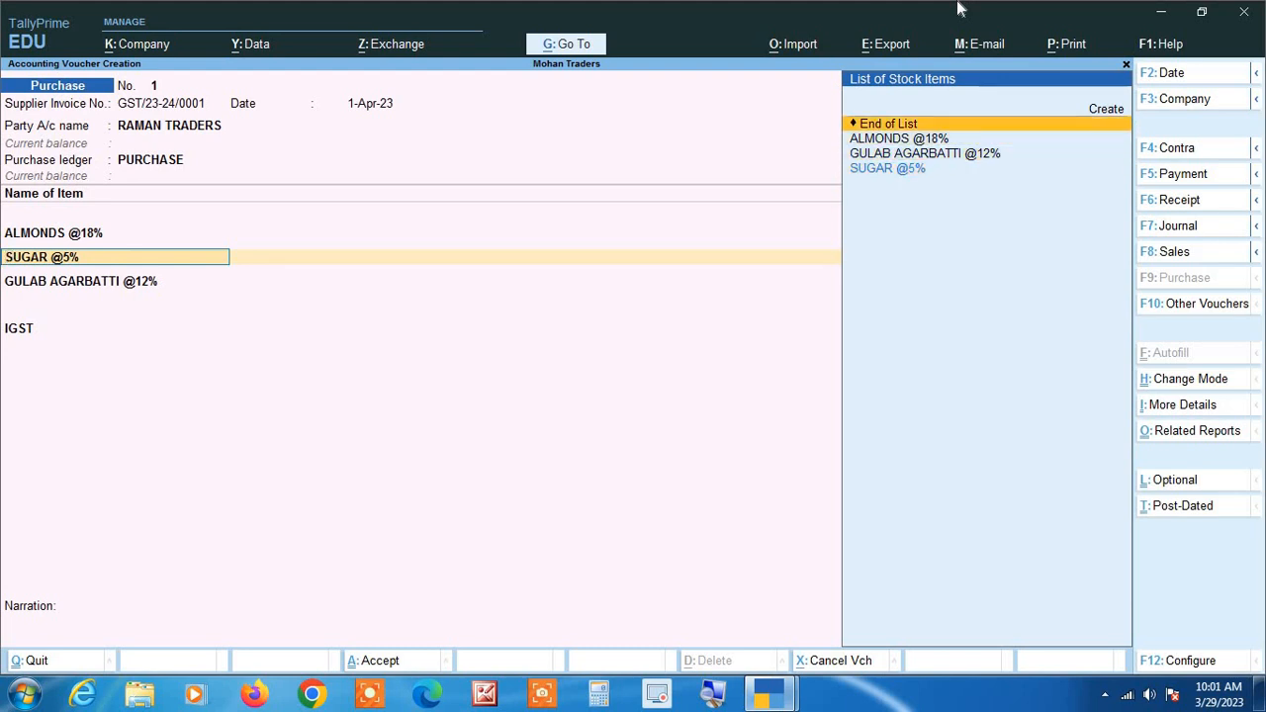
{"action": "key", "text": "Down"}
{"action": "key", "text": "Down"}
{"action": "key", "text": "Down"}
{"action": "key", "text": "Return"}
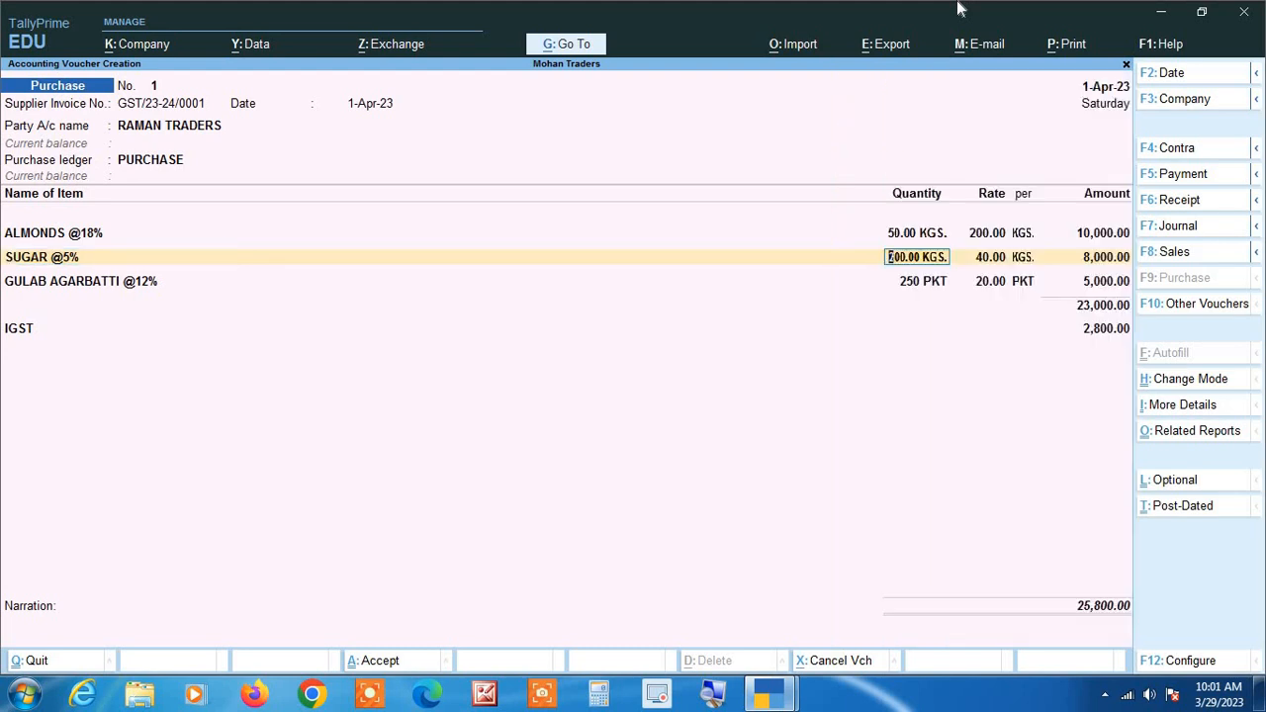
{"action": "key", "text": "BackSpace"}
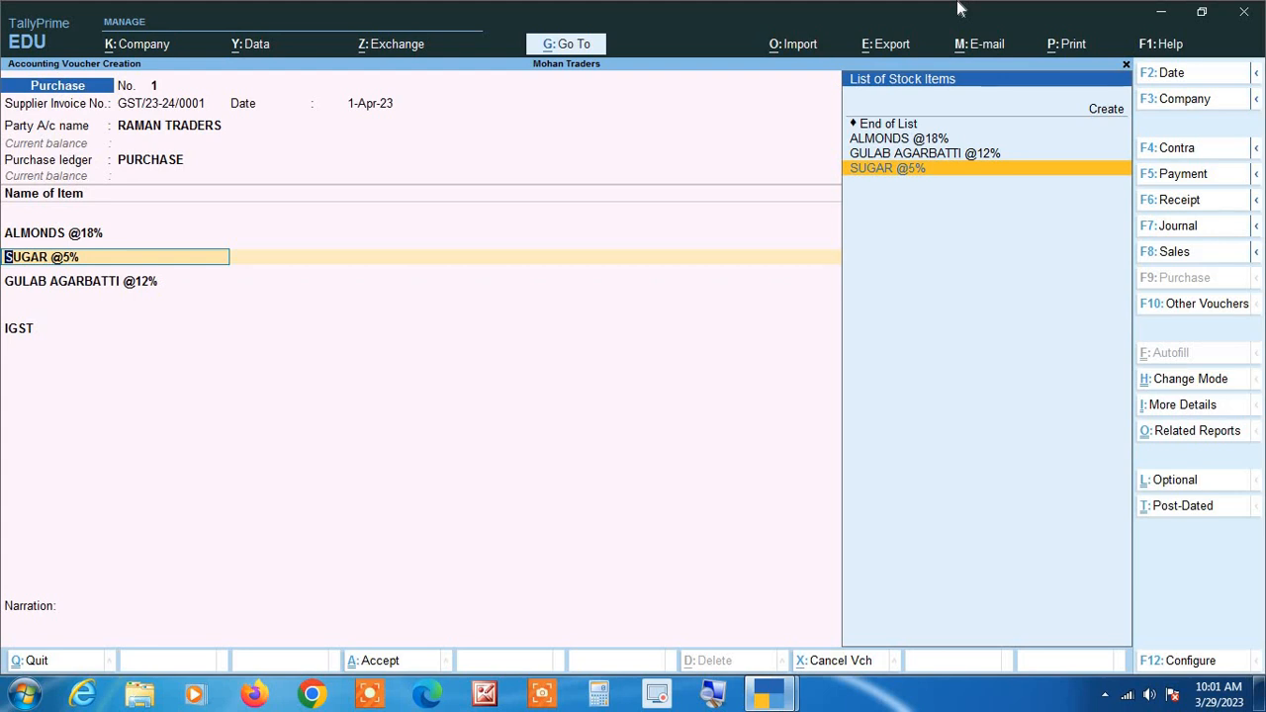
Go back to the voucher's party account and change it to Harsh Traders.
{"action": "key", "text": "BackSpace"}
{"action": "key", "text": "BackSpace"}
{"action": "key", "text": "BackSpace"}
{"action": "key", "text": "BackSpace"}
{"action": "key", "text": "BackSpace"}
{"action": "key", "text": "BackSpace"}
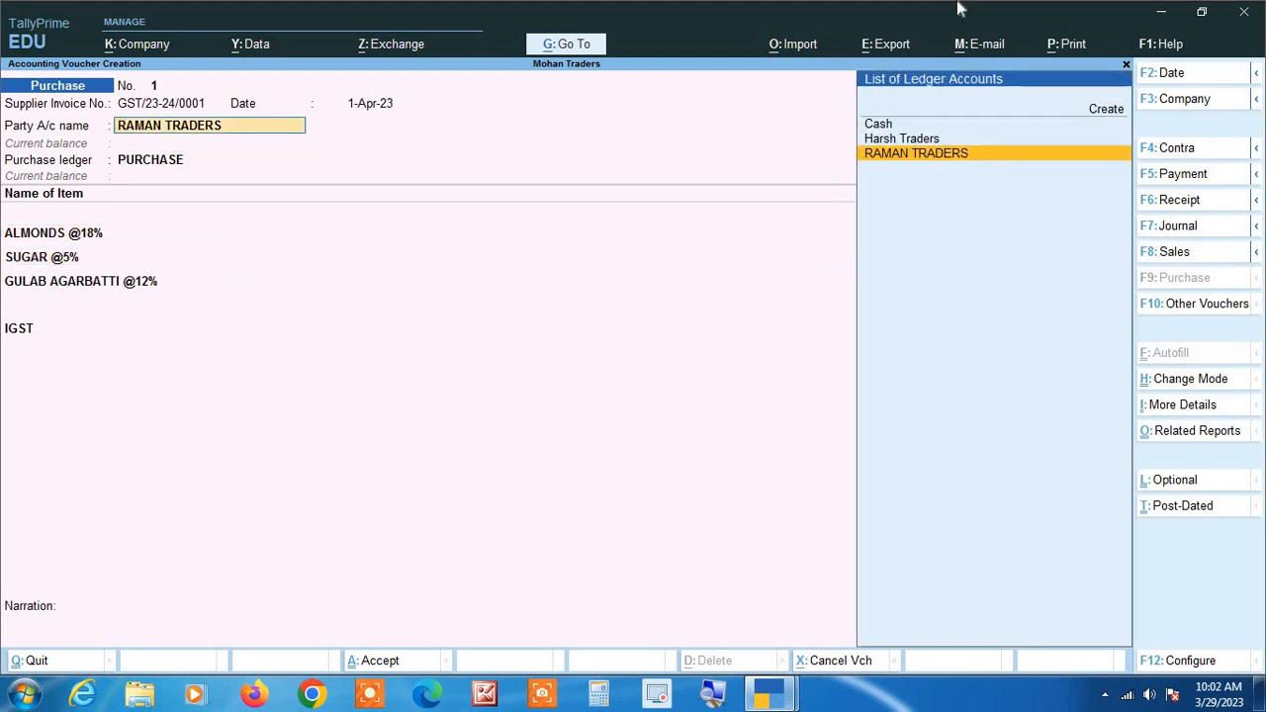
{"action": "key", "text": "Up"}
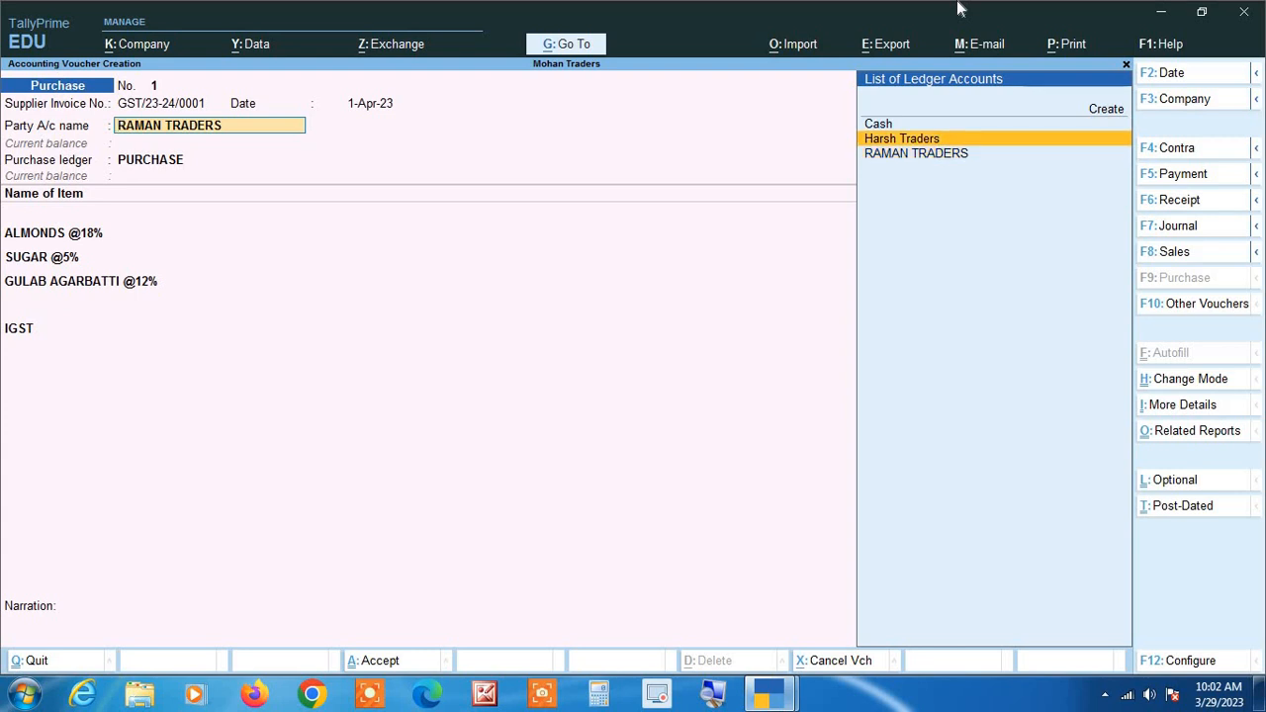
{"action": "key", "text": "Return"}
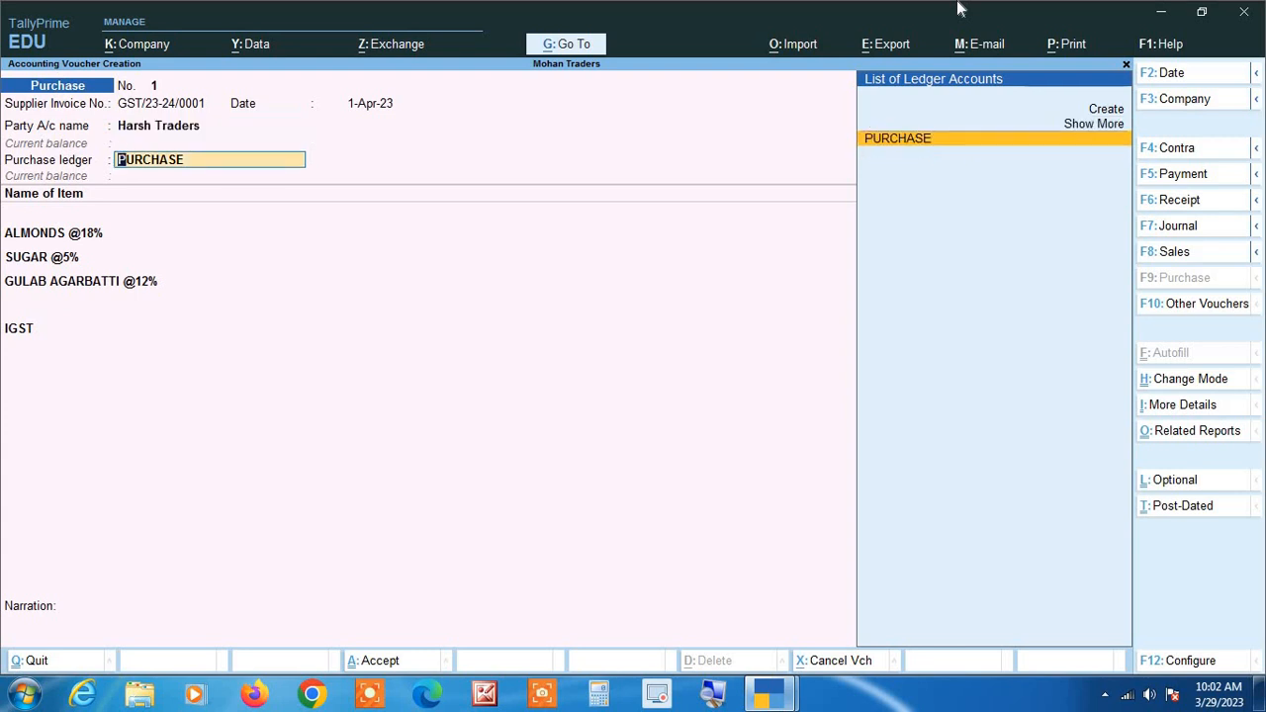
Open the Harsh Traders ledger from the voucher, examine its state and GST registration details, and return to the voucher.
{"action": "key", "text": "BackSpace"}
{"action": "key", "text": "ctrl+Return"}
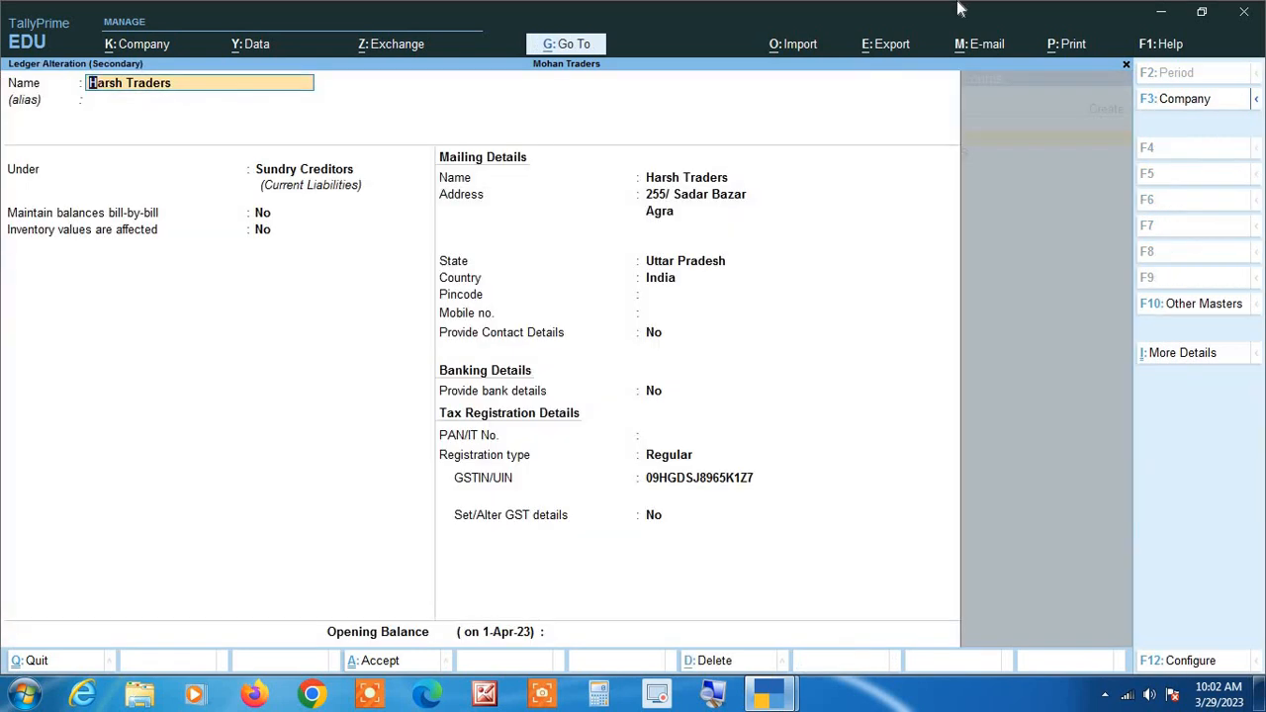
{"action": "key", "text": "Return"}
{"action": "key", "text": "Return"}
{"action": "key", "text": "Return"}
{"action": "key", "text": "Return"}
{"action": "key", "text": "Return"}
{"action": "key", "text": "Return"}
{"action": "key", "text": "Return"}
{"action": "key", "text": "Return"}
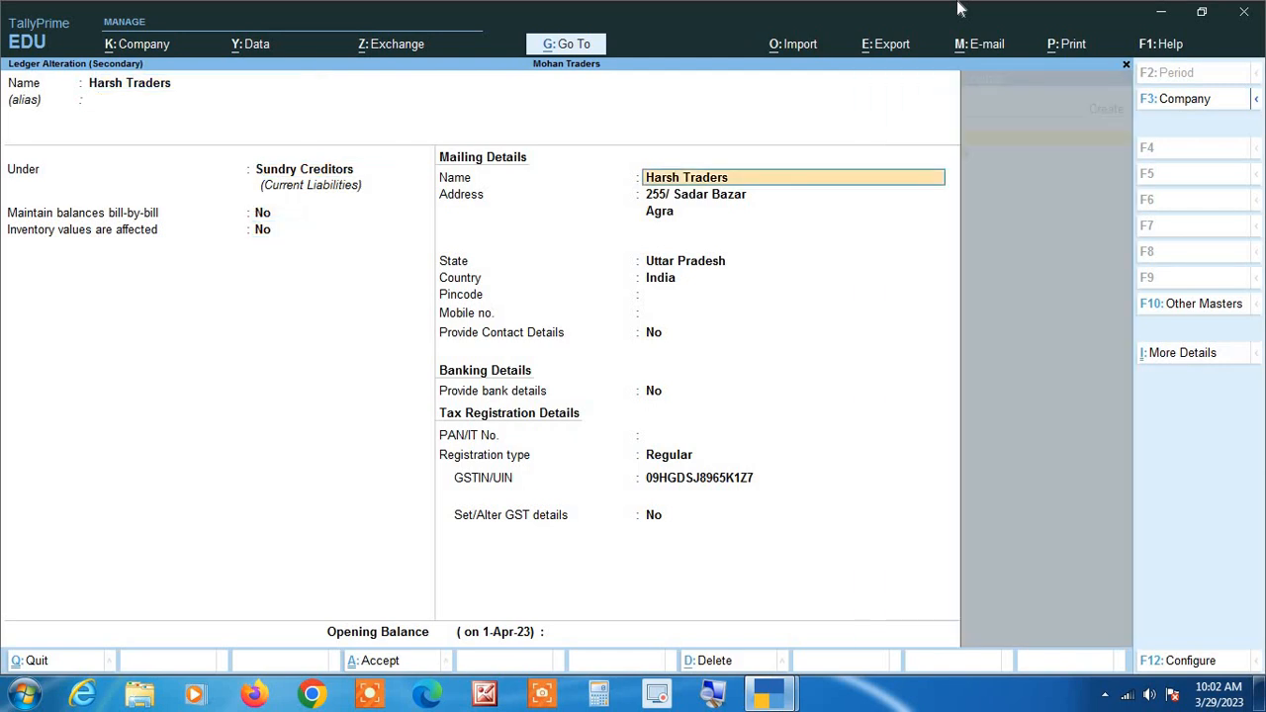
{"action": "key", "text": "Return"}
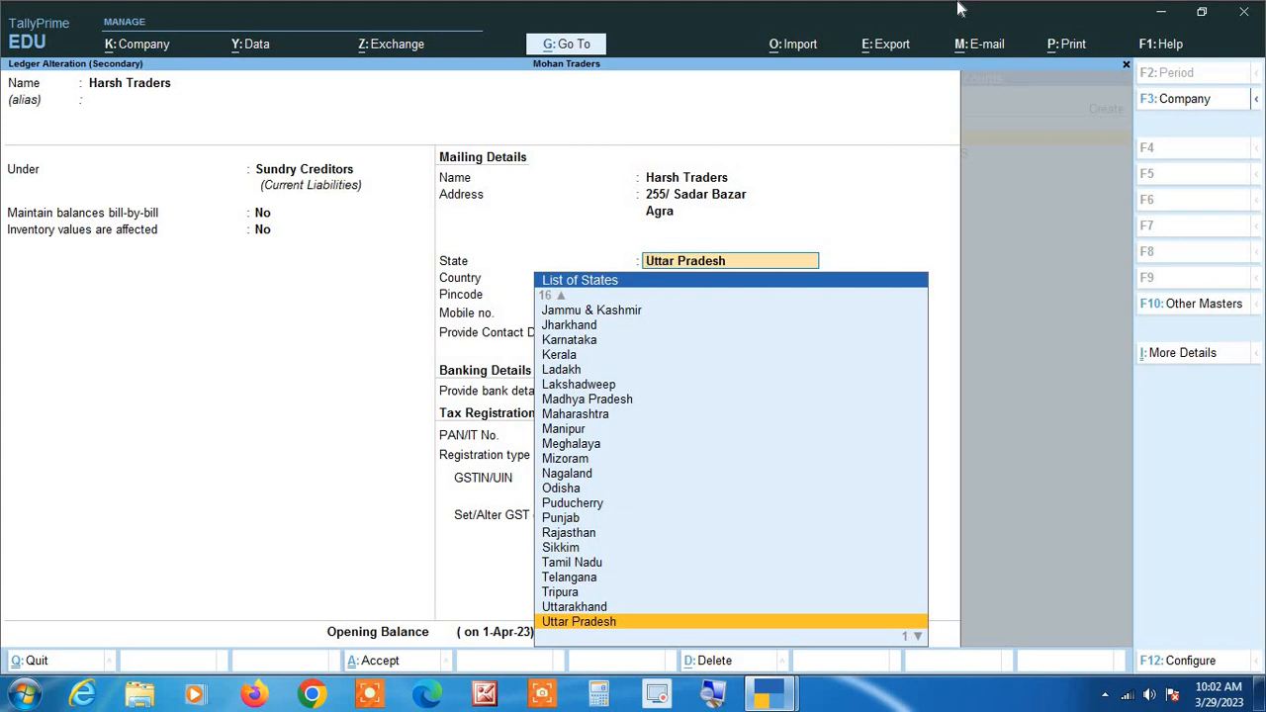
{"action": "key", "text": "Return"}
{"action": "key", "text": "Return"}
{"action": "key", "text": "Return"}
{"action": "key", "text": "Return"}
{"action": "key", "text": "Return"}
{"action": "key", "text": "Return"}
{"action": "key", "text": "Return"}
{"action": "key", "text": "Return"}
{"action": "key", "text": "Return"}
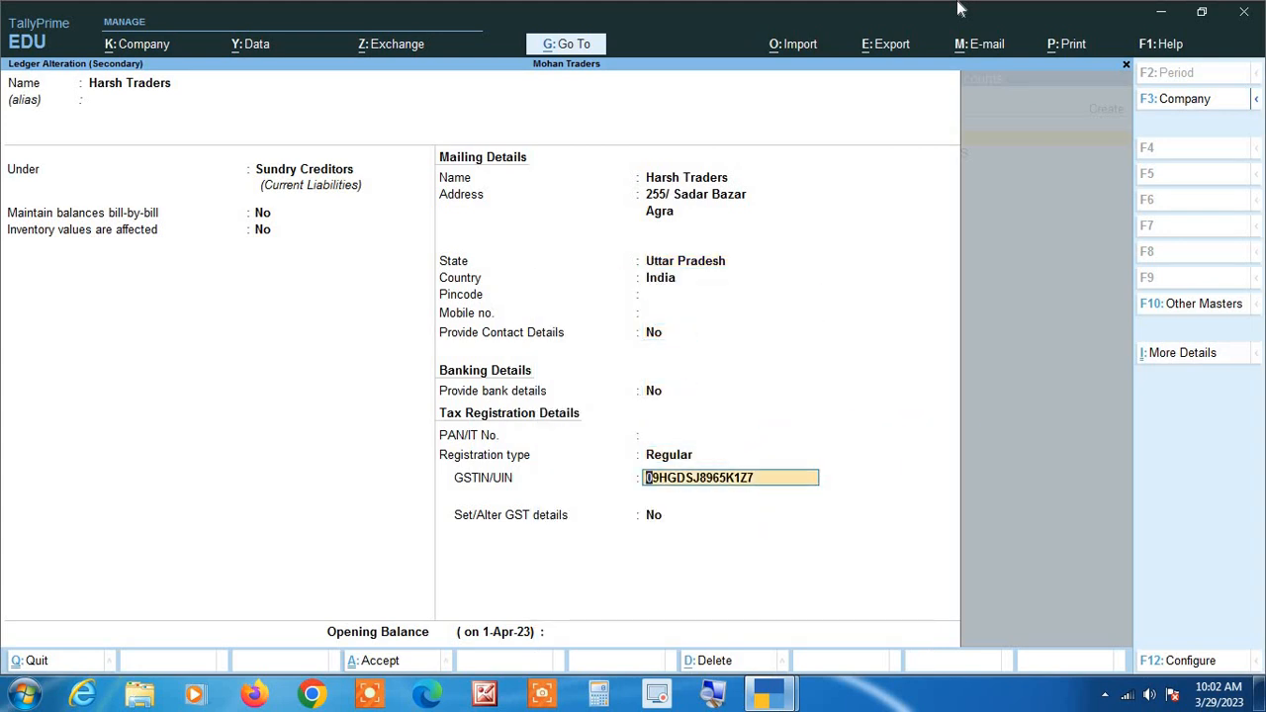
{"action": "key", "text": "Return"}
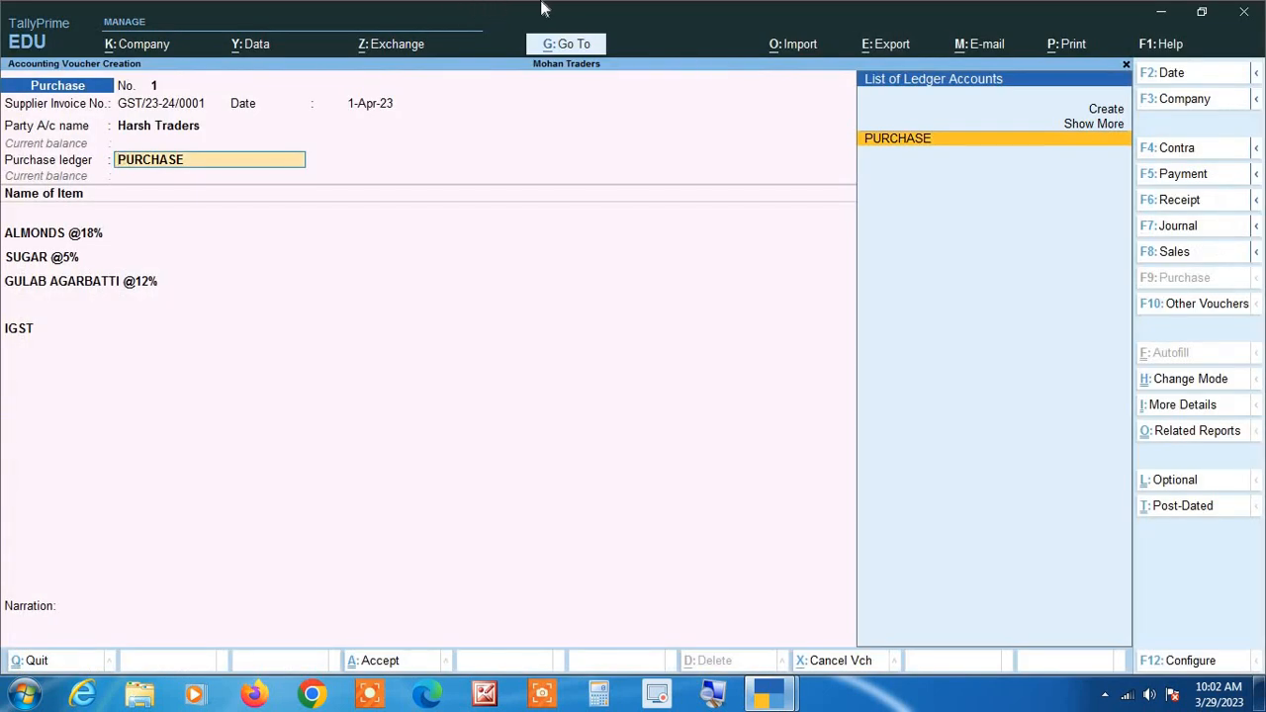
Keep the PURCHASE ledger and the existing almonds, sugar and agarbatti lines, and move on to the voucher's tax ledger line.
{"action": "key", "text": "Return"}
{"action": "key", "text": "Return"}
{"action": "key", "text": "Return"}
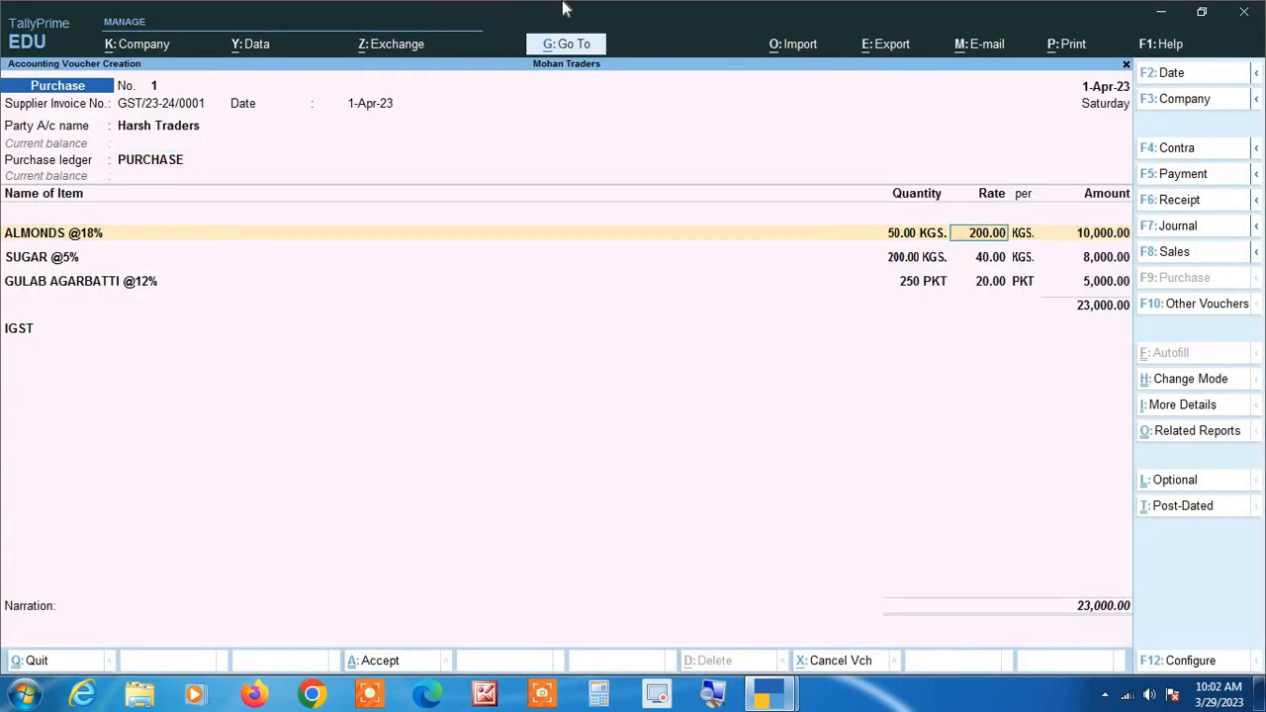
{"action": "key", "text": "Return"}
{"action": "key", "text": "Return"}
{"action": "key", "text": "Return"}
{"action": "key", "text": "Return"}
{"action": "key", "text": "Return"}
{"action": "key", "text": "Return"}
{"action": "key", "text": "Return"}
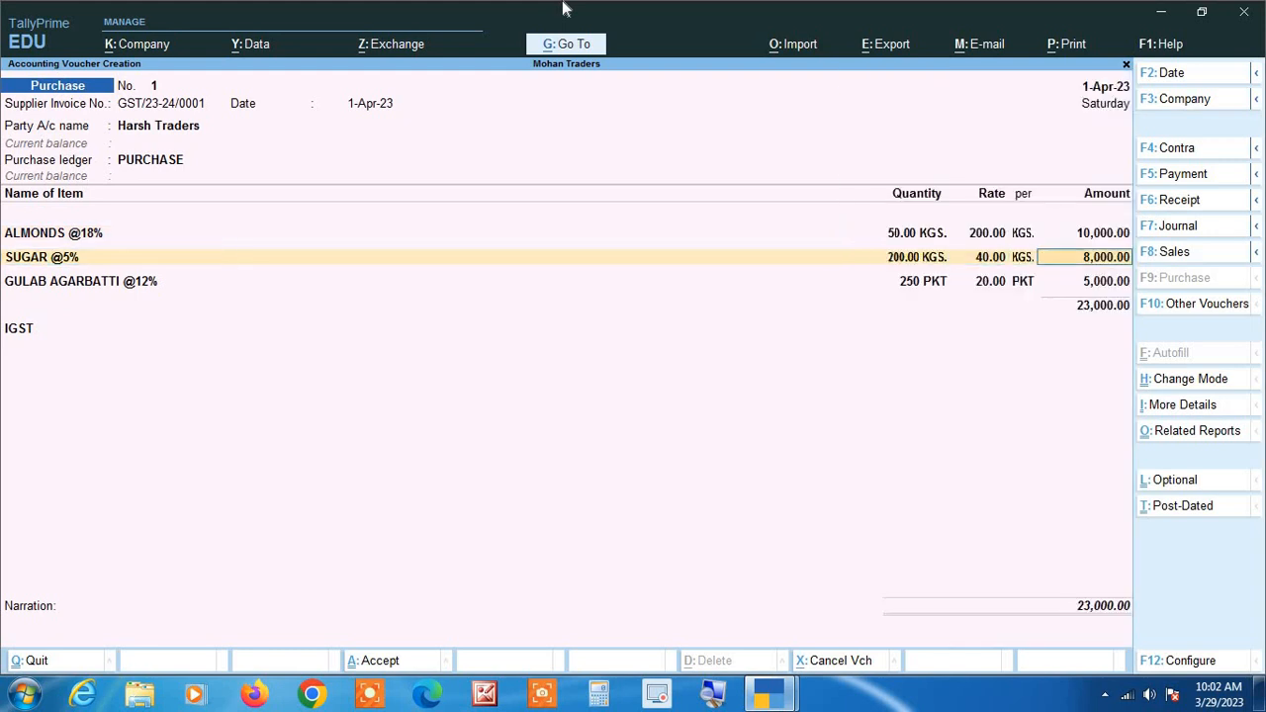
{"action": "key", "text": "Return"}
{"action": "key", "text": "Return"}
{"action": "key", "text": "Return"}
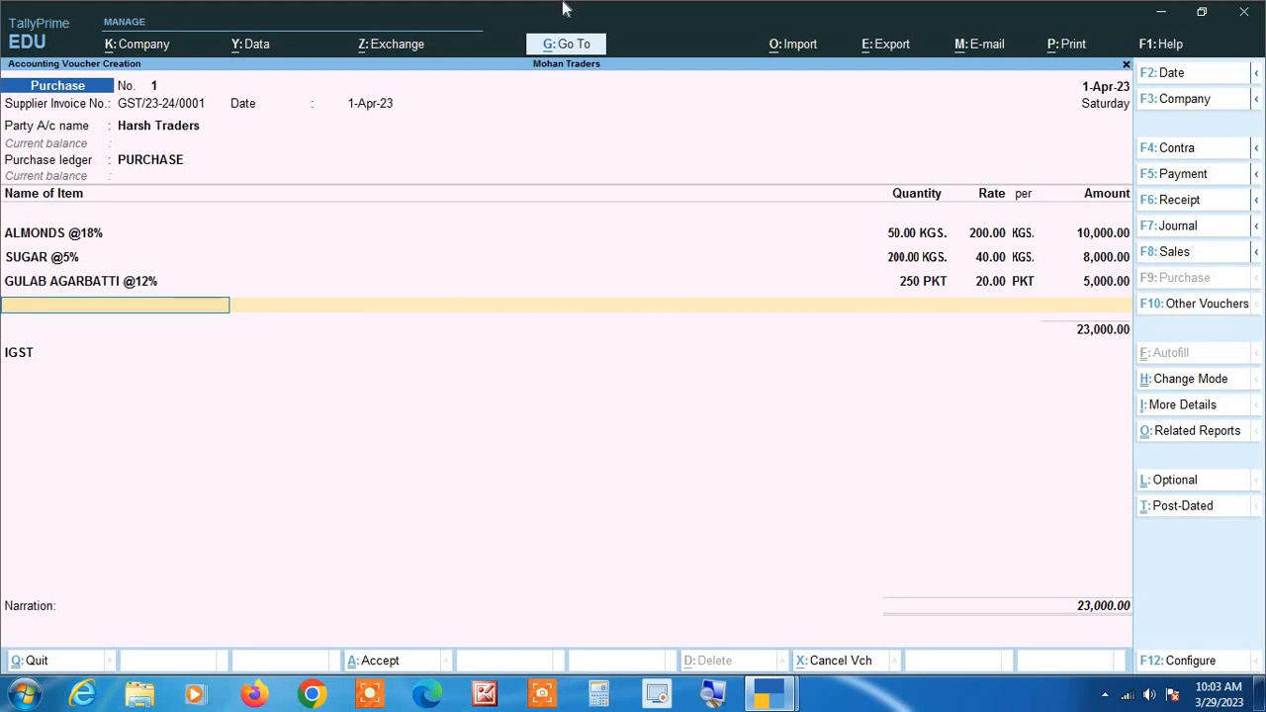
{"action": "key", "text": "Return"}
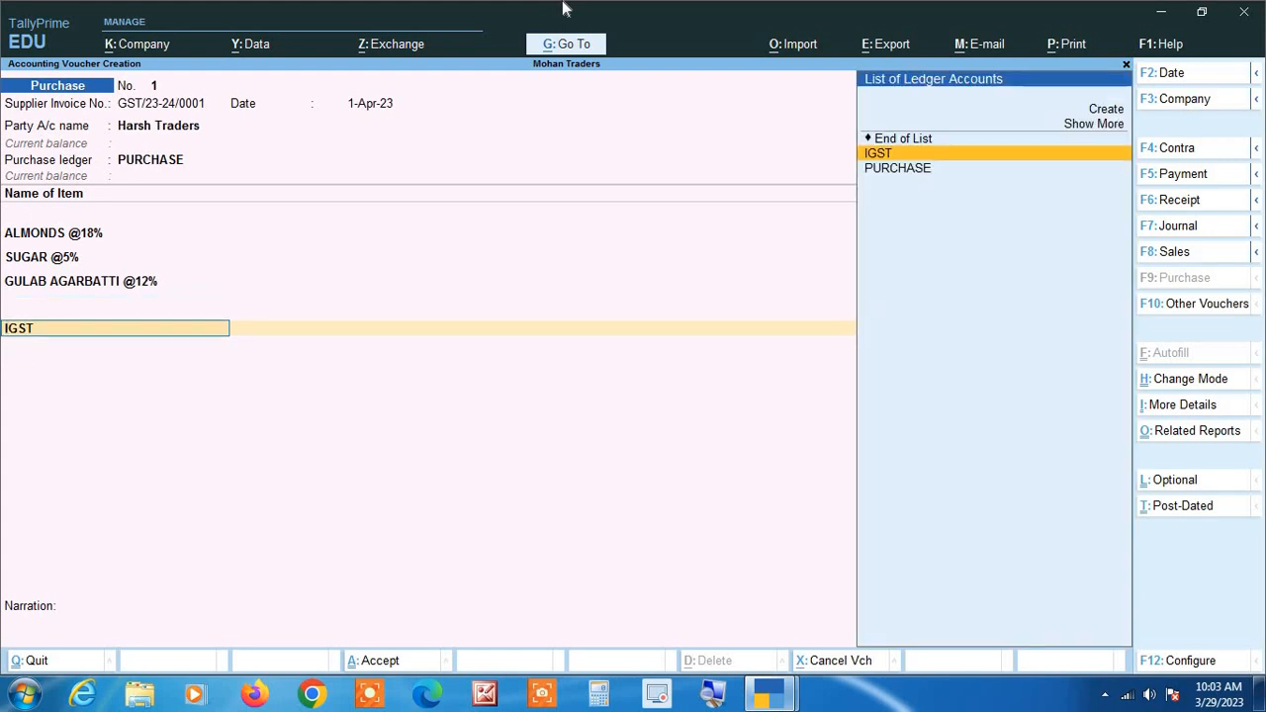
Replace IGST with End of List on the voucher's ledger line and return to that line.
{"action": "key", "text": "Up"}
{"action": "key", "text": "Return"}
{"action": "key", "text": "BackSpace"}
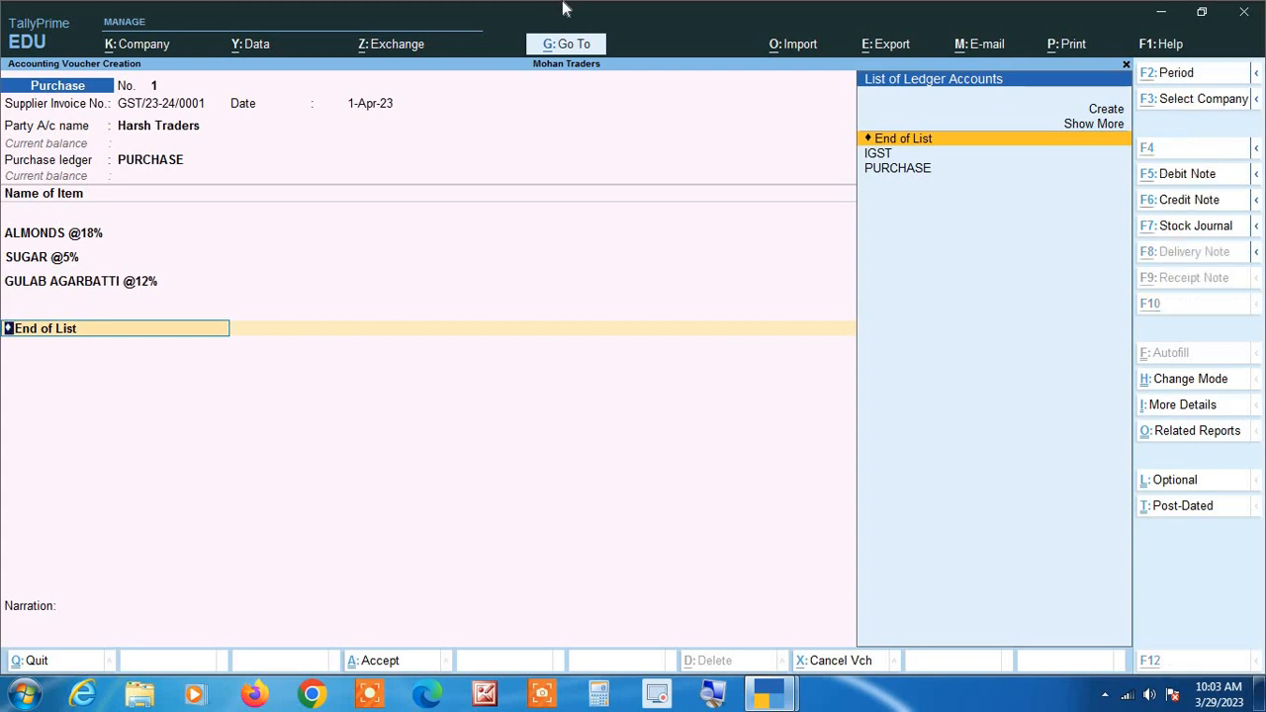
Start a new ledger named CGST from the voucher and group it under Duties & Taxes.
{"action": "key", "text": "alt+c"}
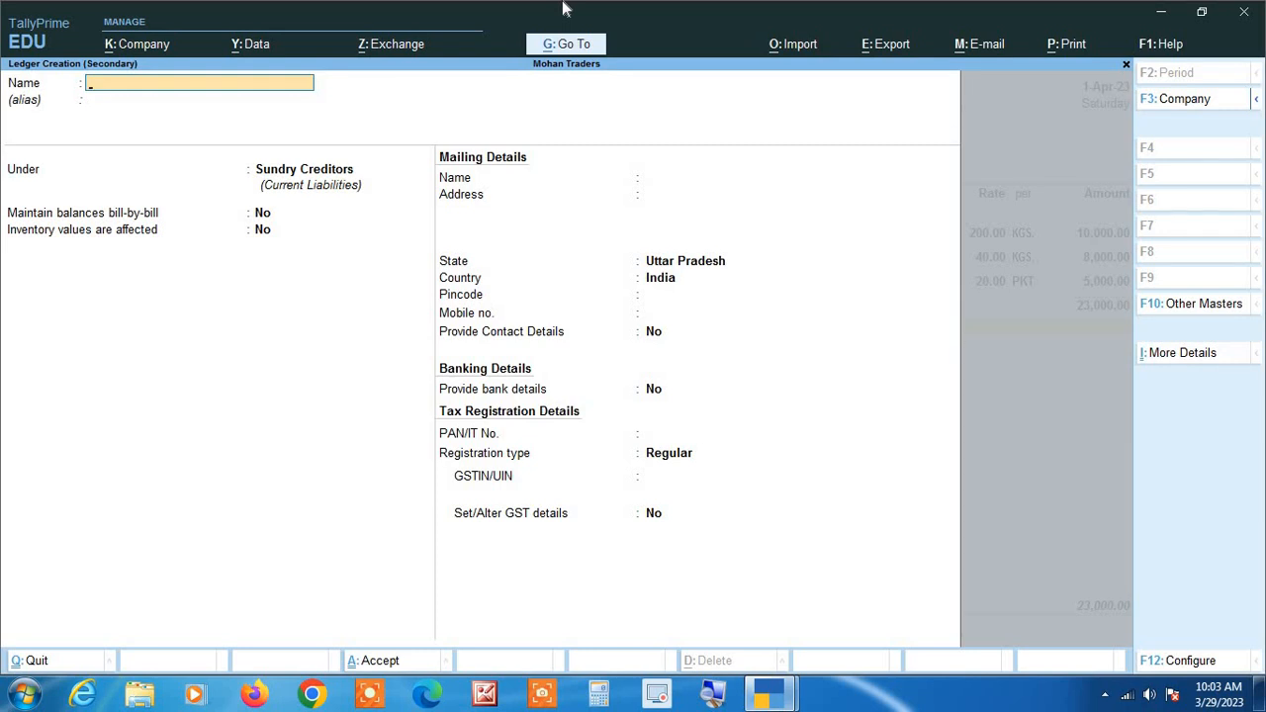
{"action": "type", "text": "CGST"}
{"action": "key", "text": "Return"}
{"action": "key", "text": "Return"}
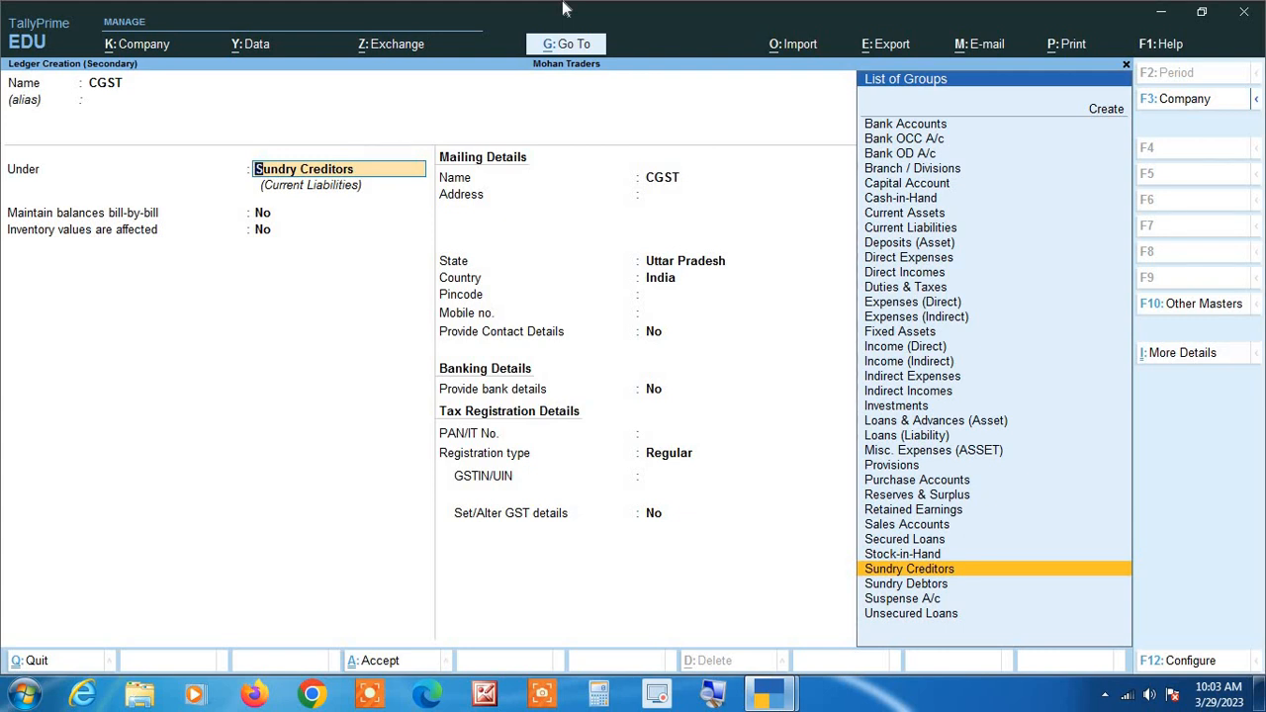
{"action": "type", "text": "DU"}
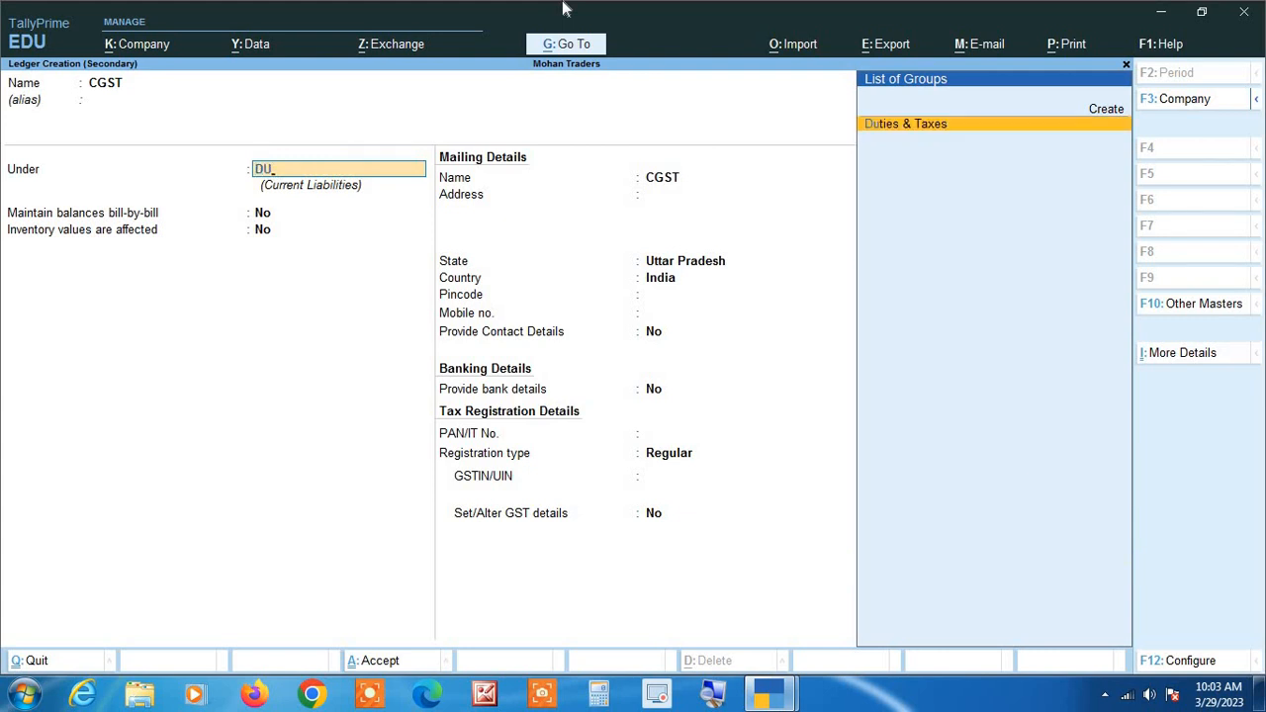
{"action": "key", "text": "Return"}
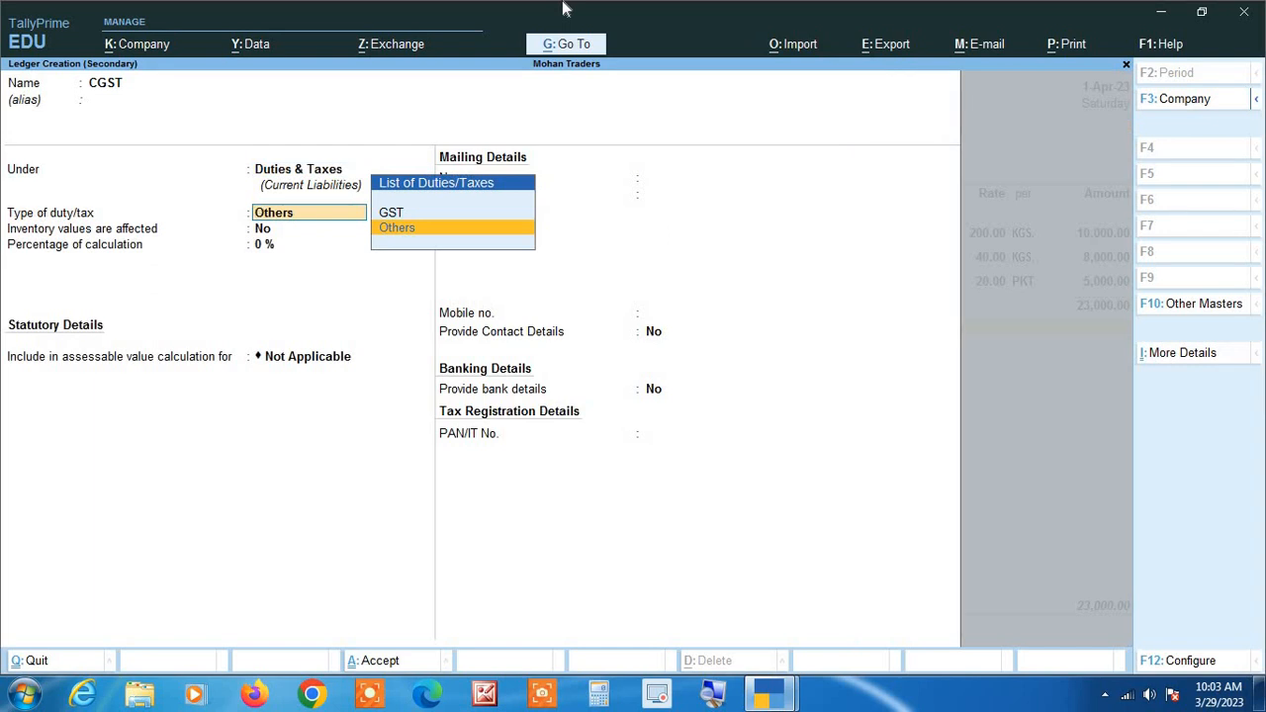
Set the CGST ledger's duty type to GST and tax type to Central Tax, save it, and accept its voucher amount.
{"action": "key", "text": "Up"}
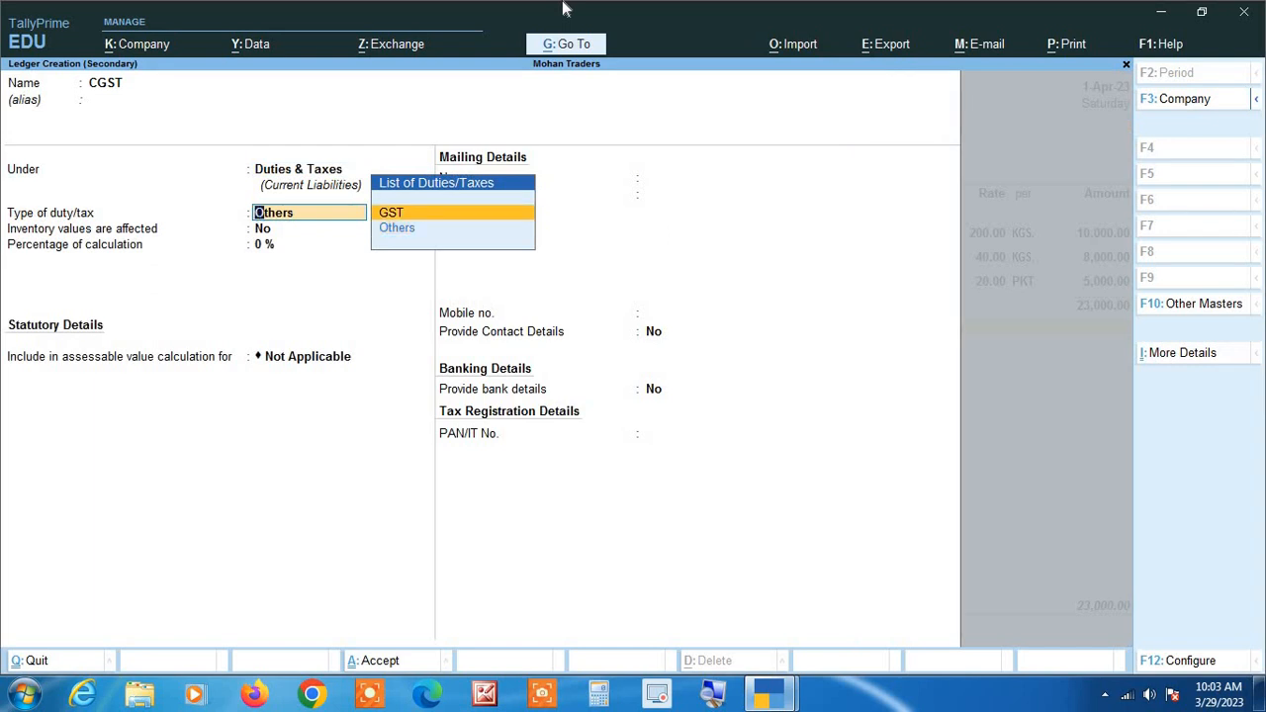
{"action": "key", "text": "Return"}
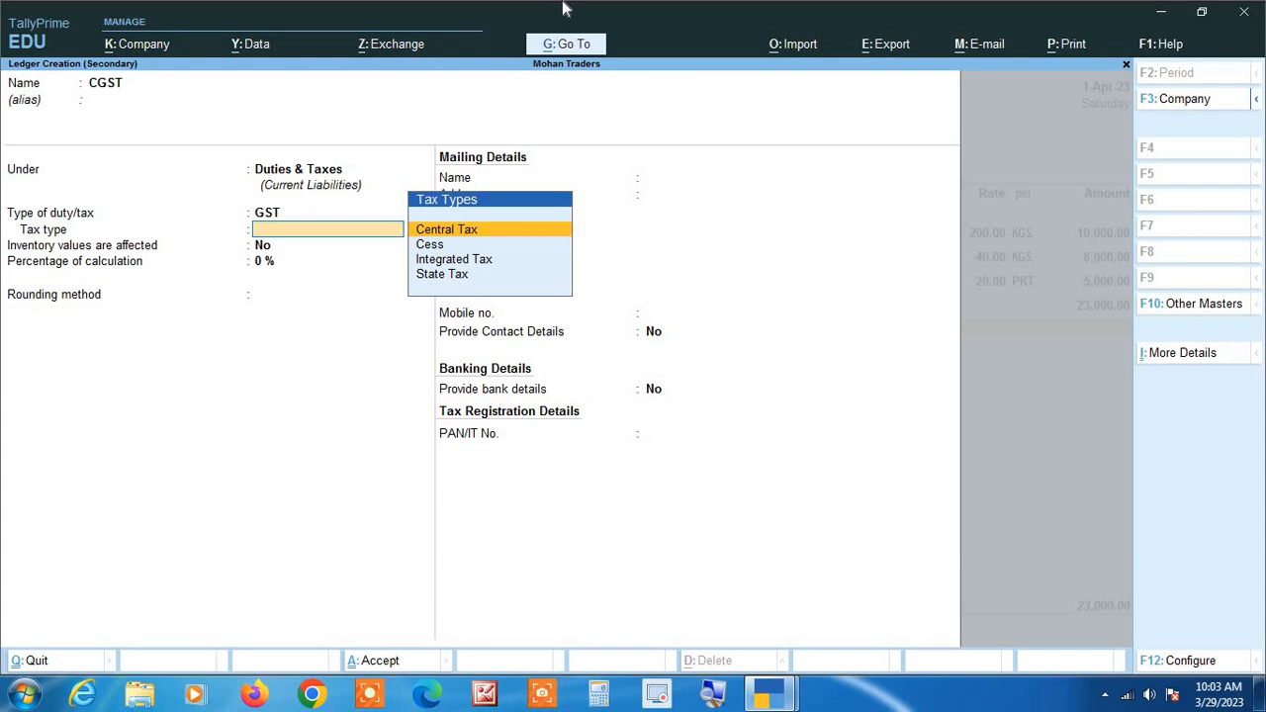
{"action": "key", "text": "Down"}
{"action": "key", "text": "Up"}
{"action": "key", "text": "Return"}
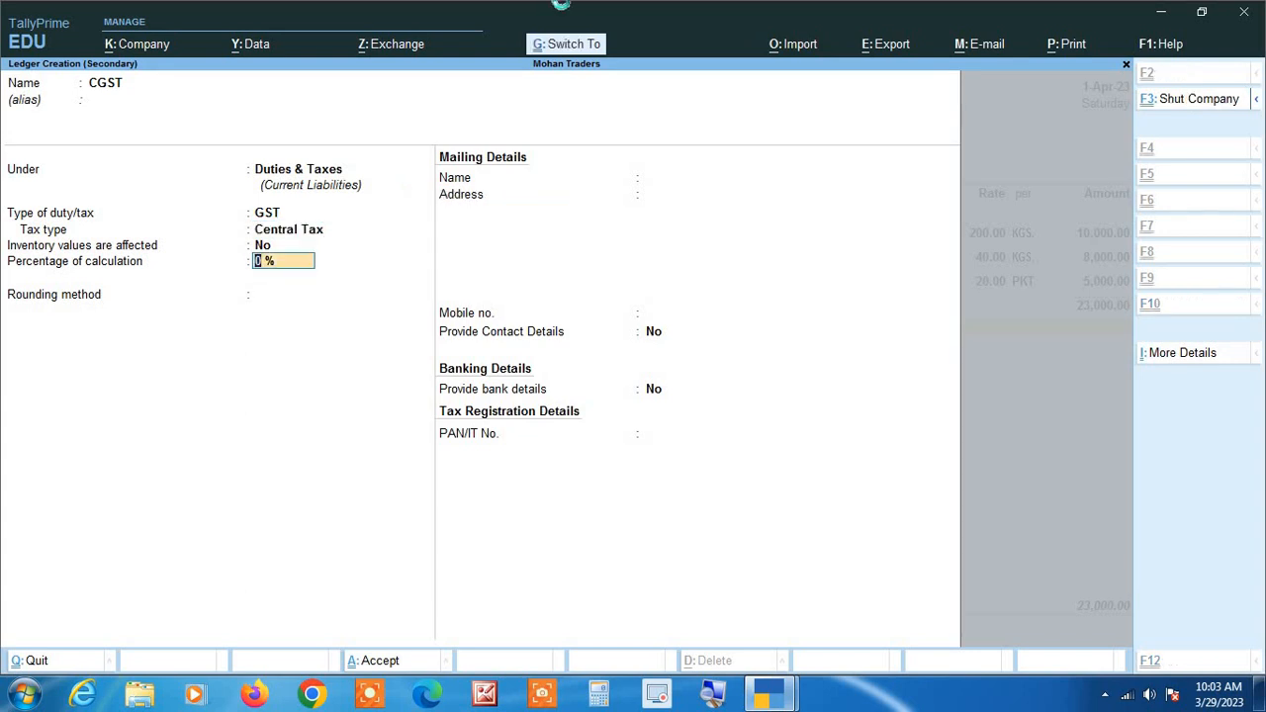
{"action": "key", "text": "ctrl+a"}
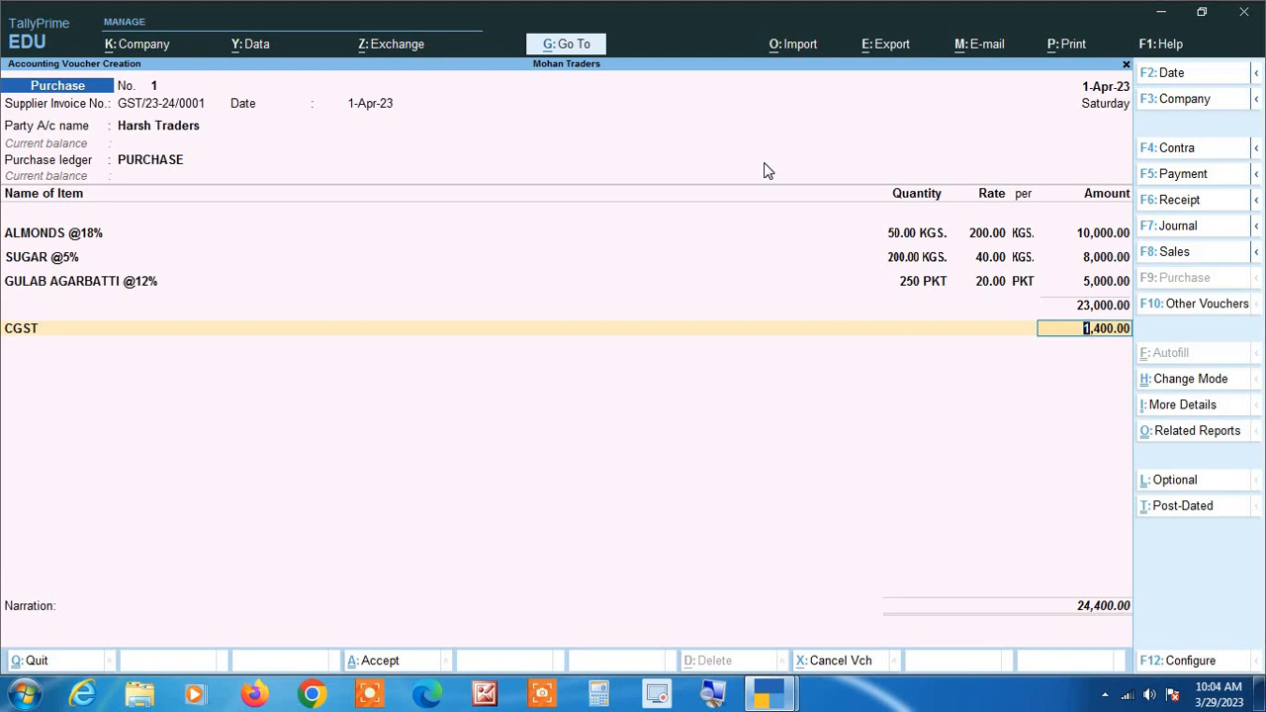
{"action": "key", "text": "Return"}
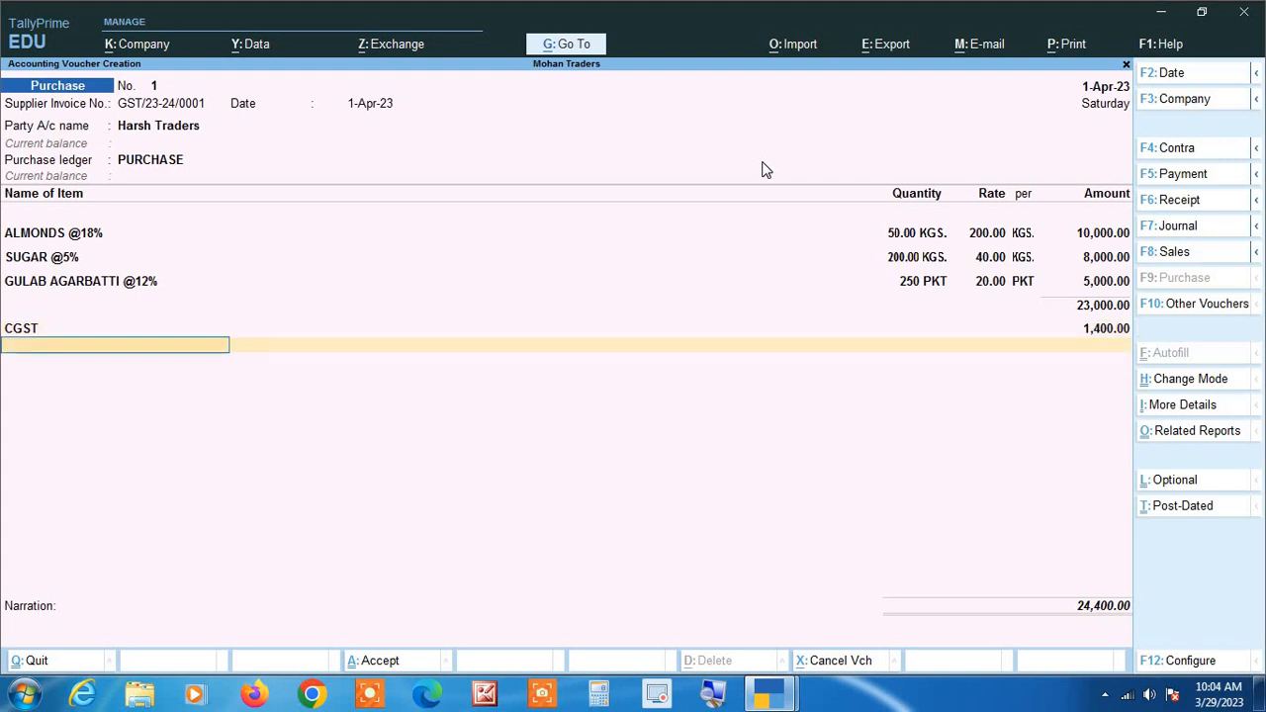
Start a new ledger named SGST from the voucher and group it under Duties & Taxes.
{"action": "key", "text": "alt+c"}
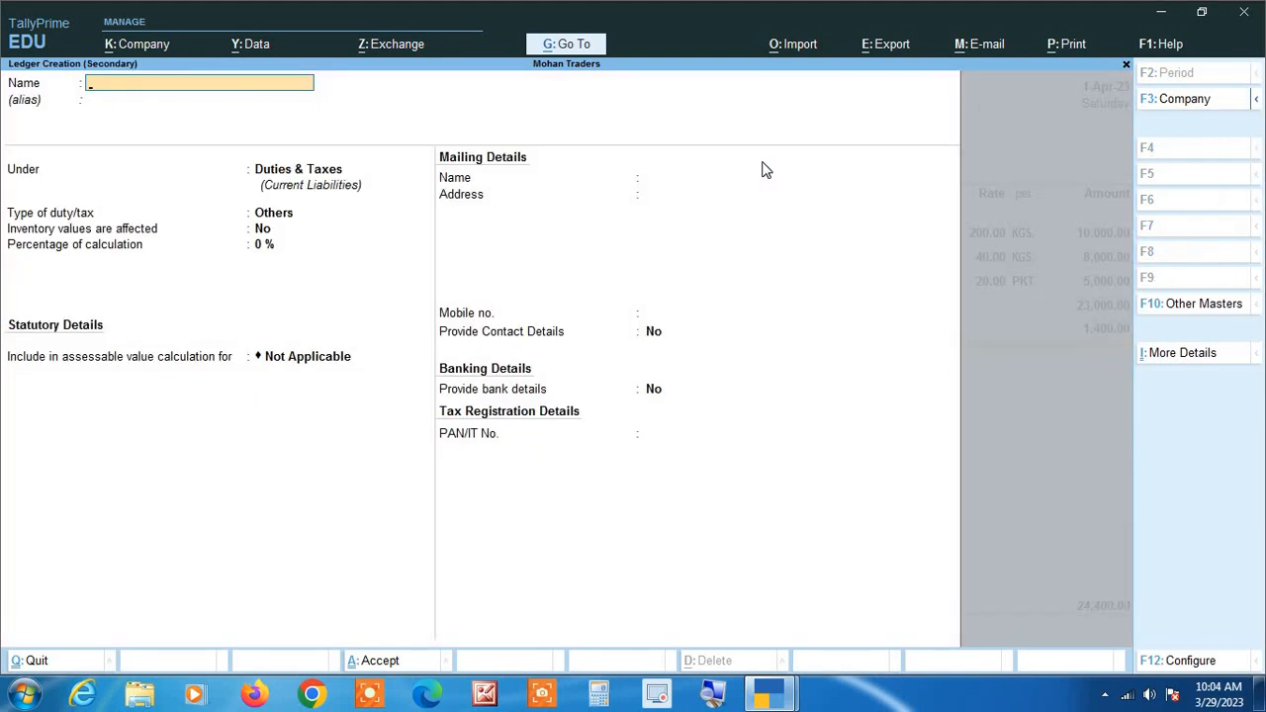
{"action": "type", "text": "SGST"}
{"action": "key", "text": "Return"}
{"action": "key", "text": "Return"}
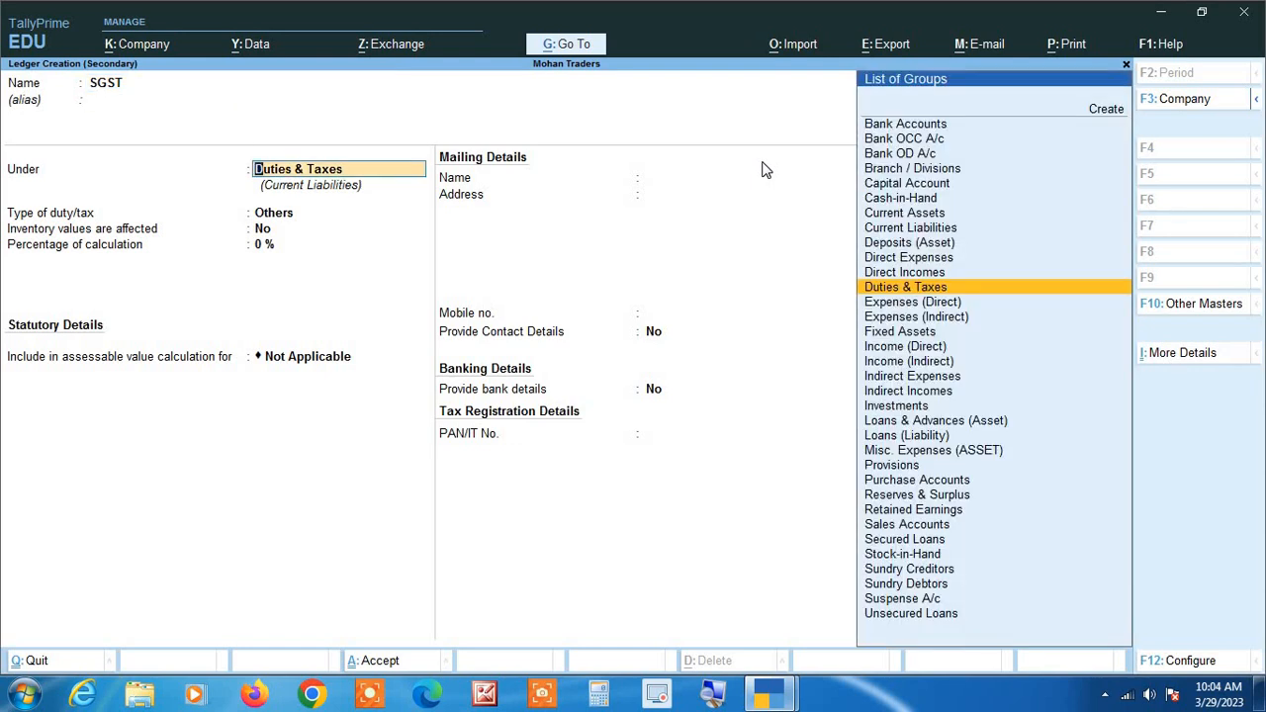
{"action": "key", "text": "Return"}
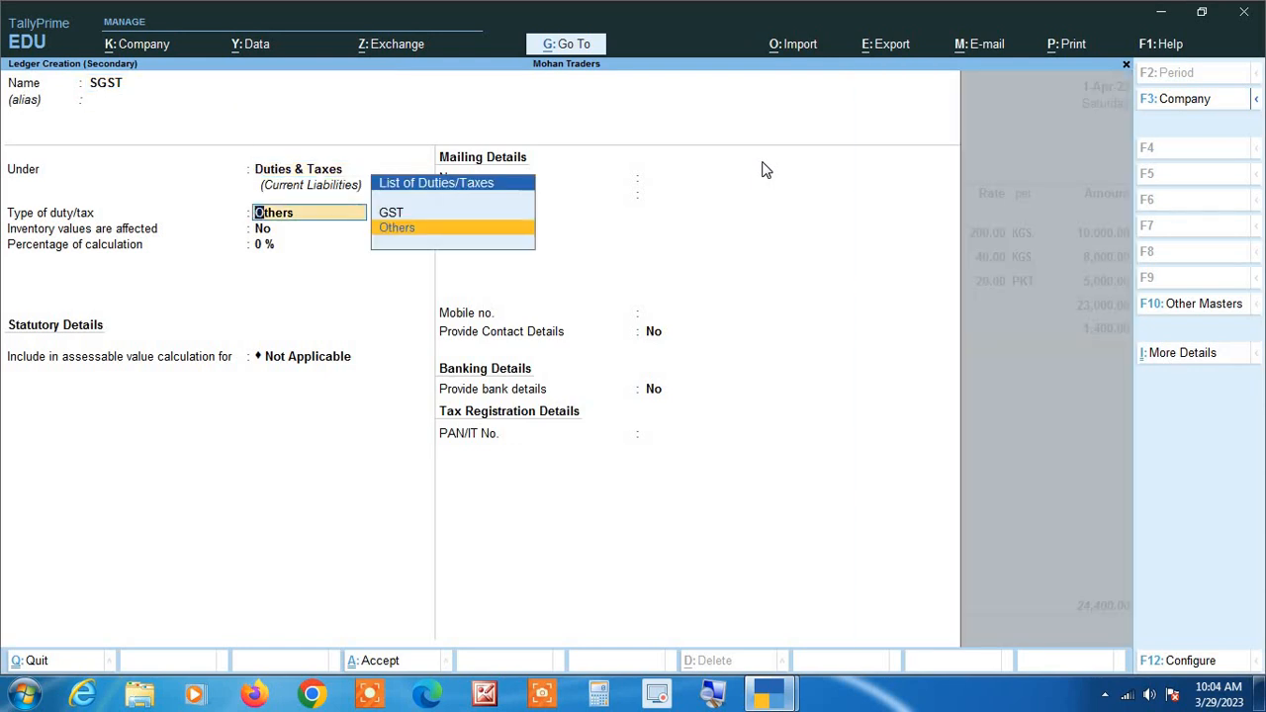
Set the SGST ledger's type of duty/tax to GST and its tax type to State Tax.
{"action": "key", "text": "Up"}
{"action": "key", "text": "Return"}
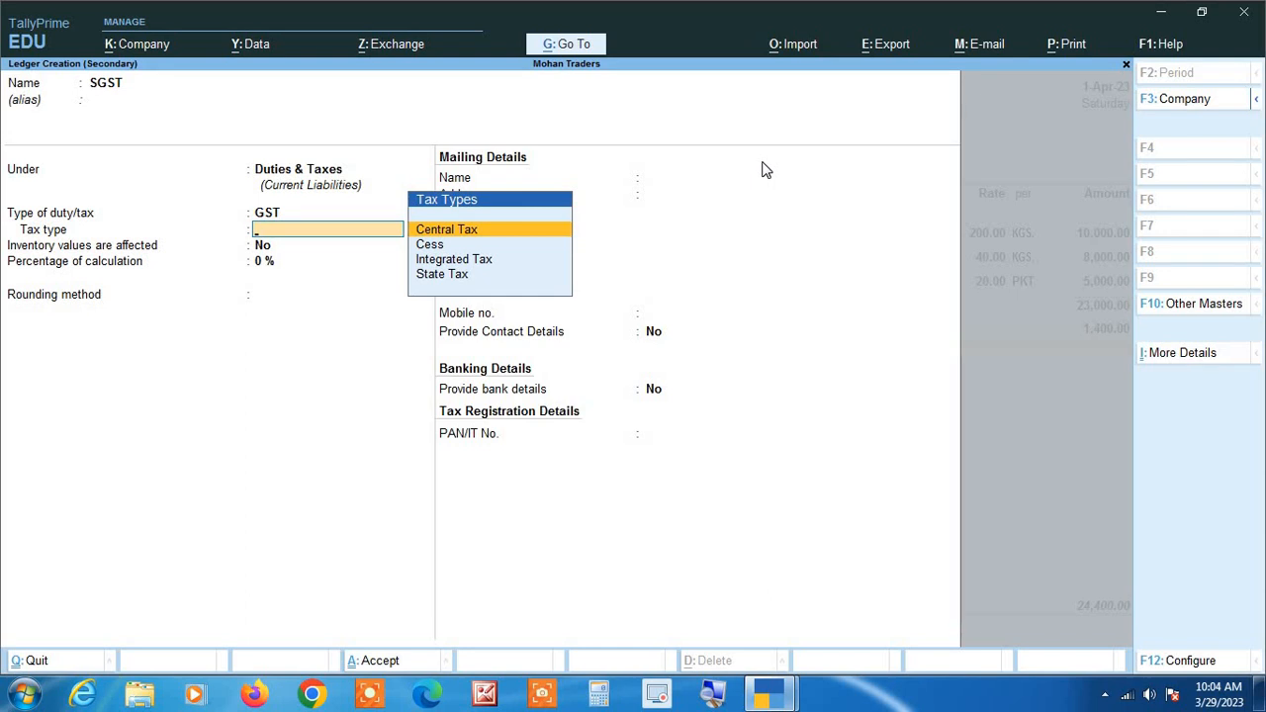
{"action": "key", "text": "Down"}
{"action": "key", "text": "Down"}
{"action": "key", "text": "Down"}
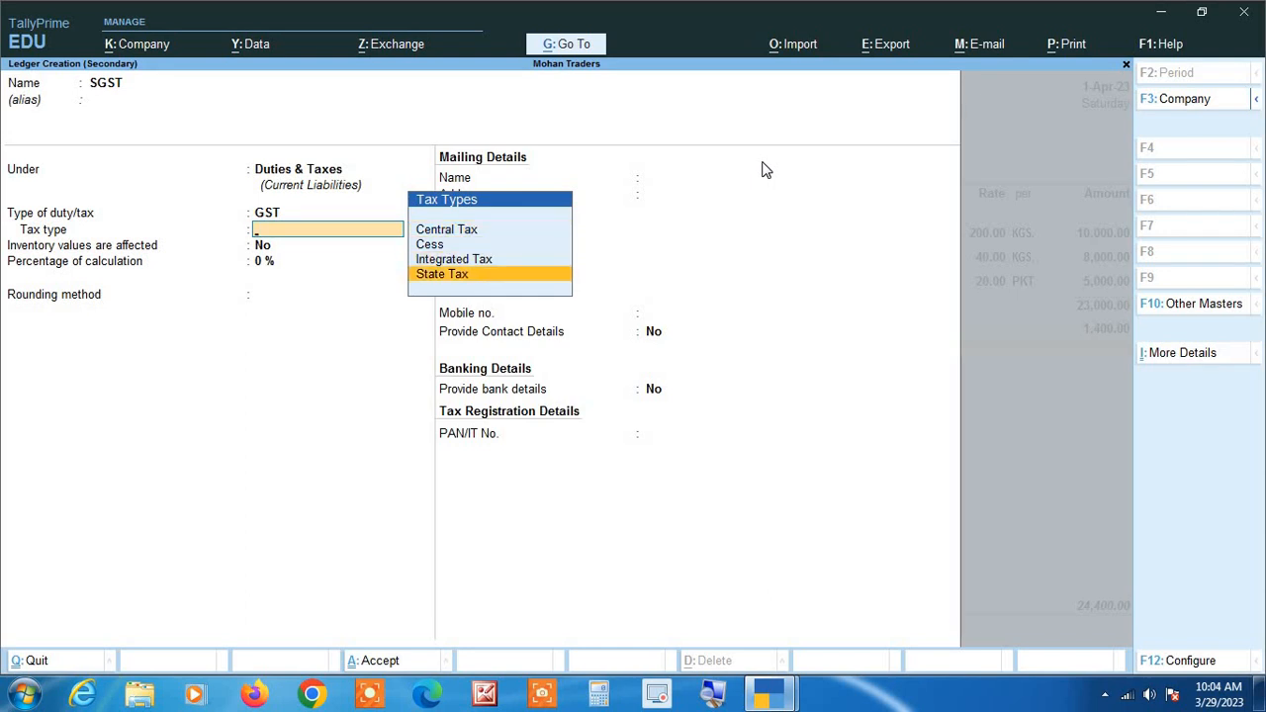
{"action": "key", "text": "Return"}
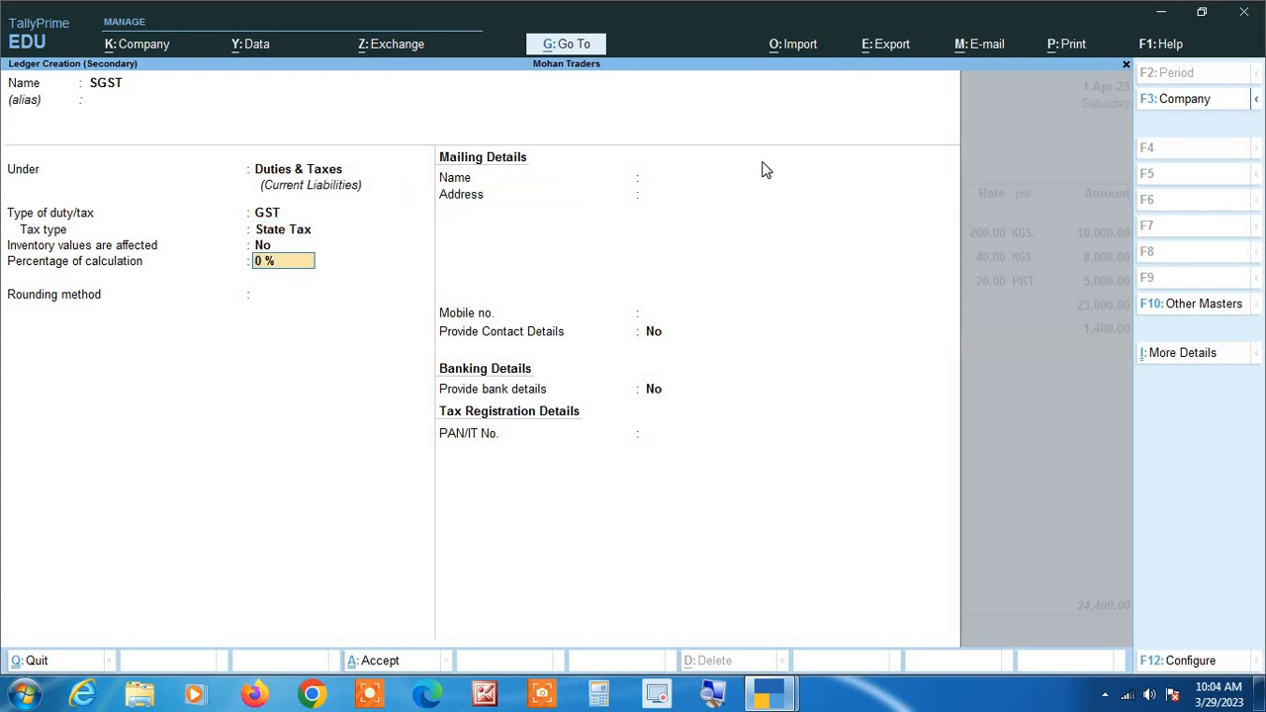
Switch the SGST ledger's tax type to Central Tax and restore it to State Tax.
{"action": "key", "text": "Up"}
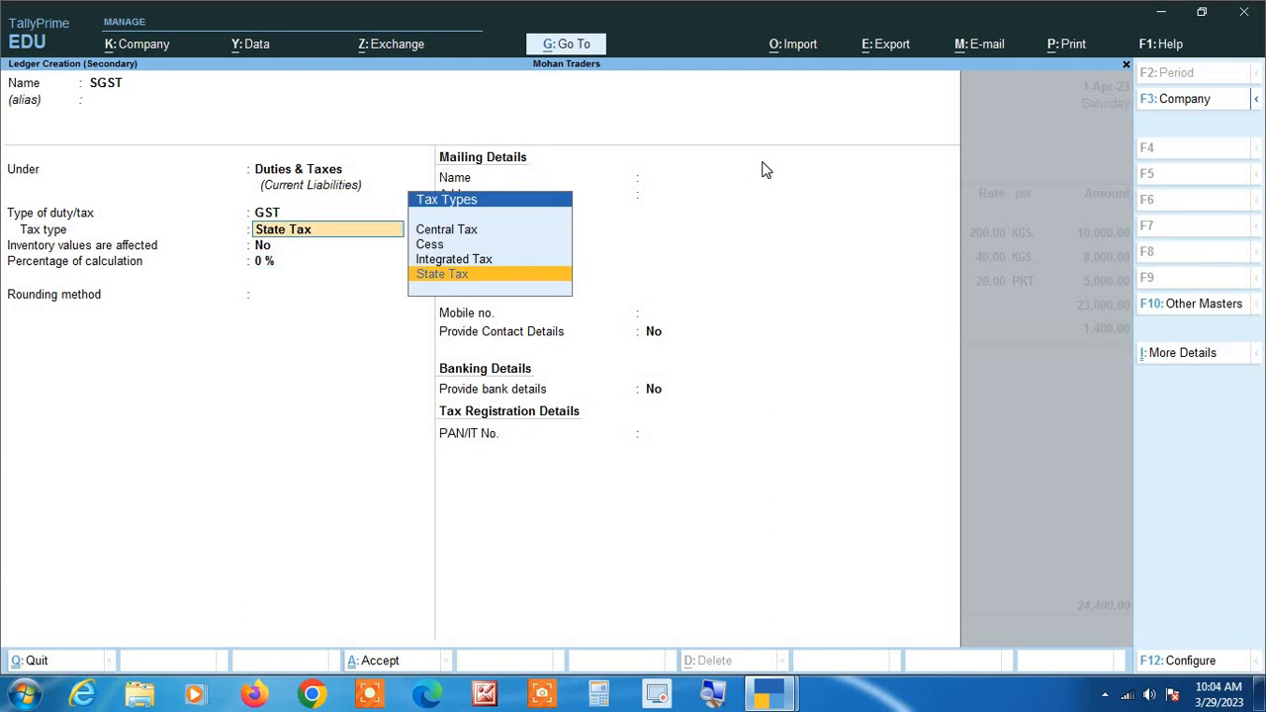
{"action": "key", "text": "Up"}
{"action": "key", "text": "Up"}
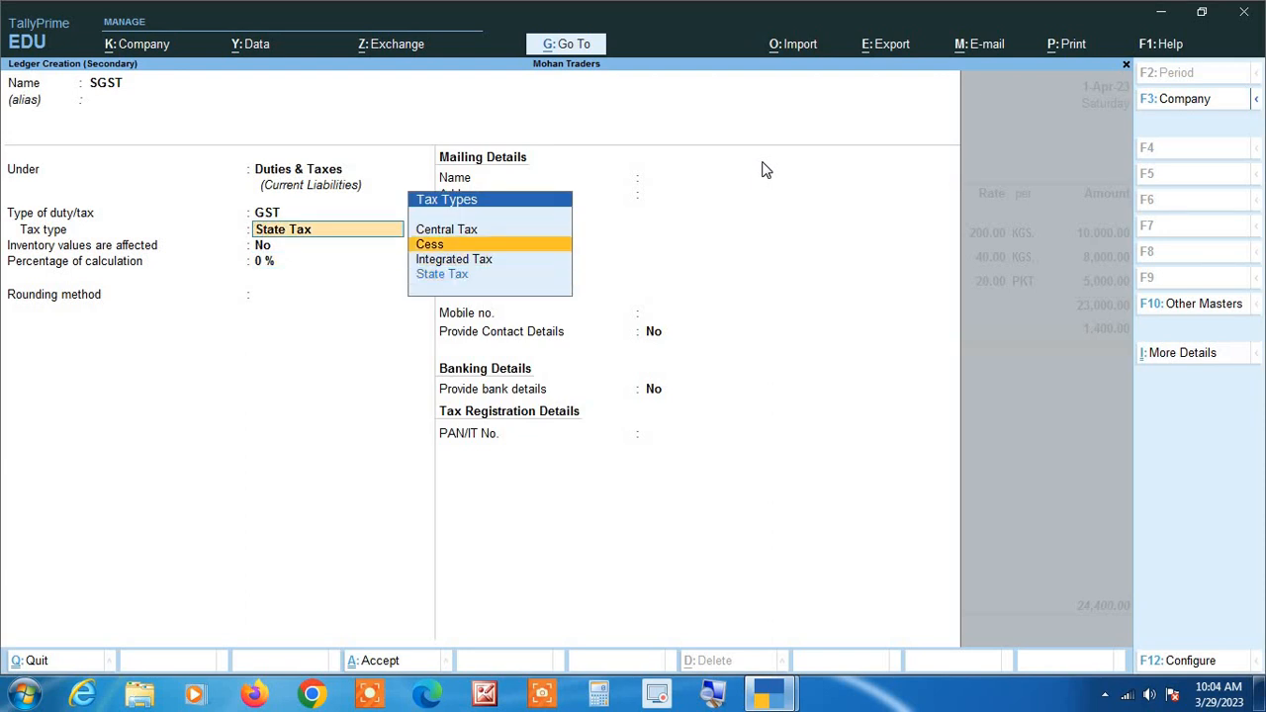
{"action": "key", "text": "Up"}
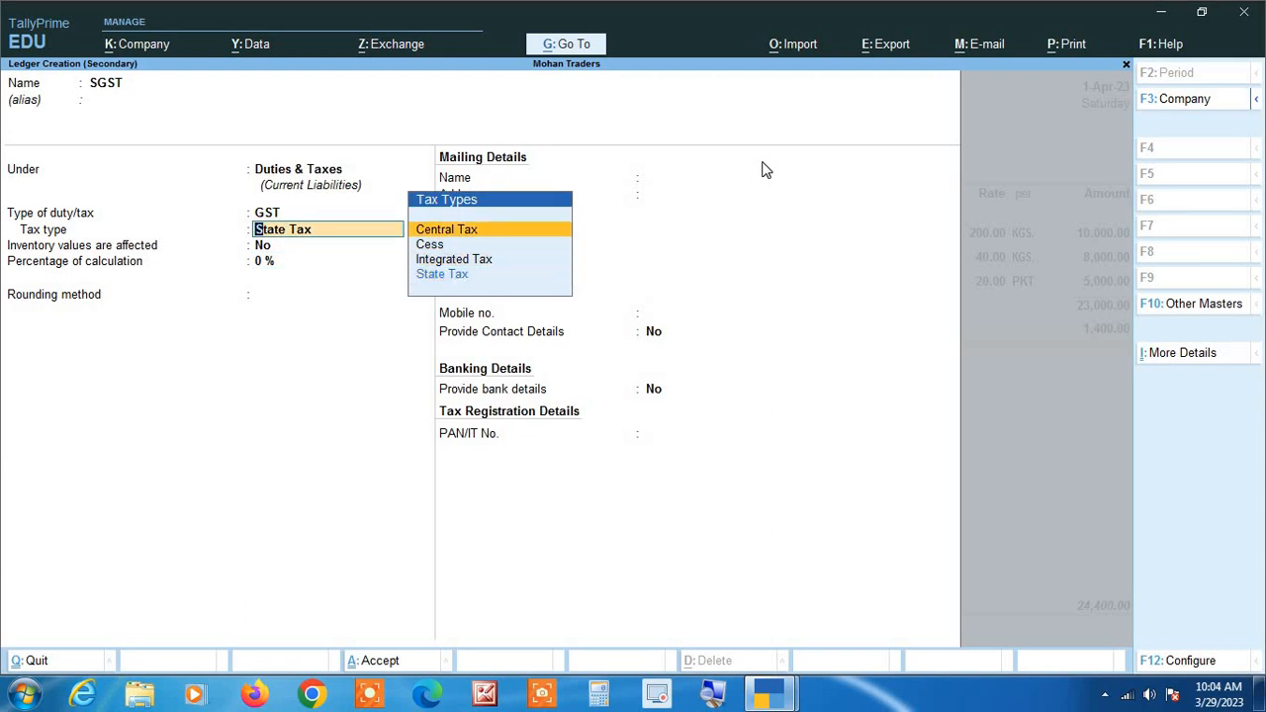
{"action": "key", "text": "Return"}
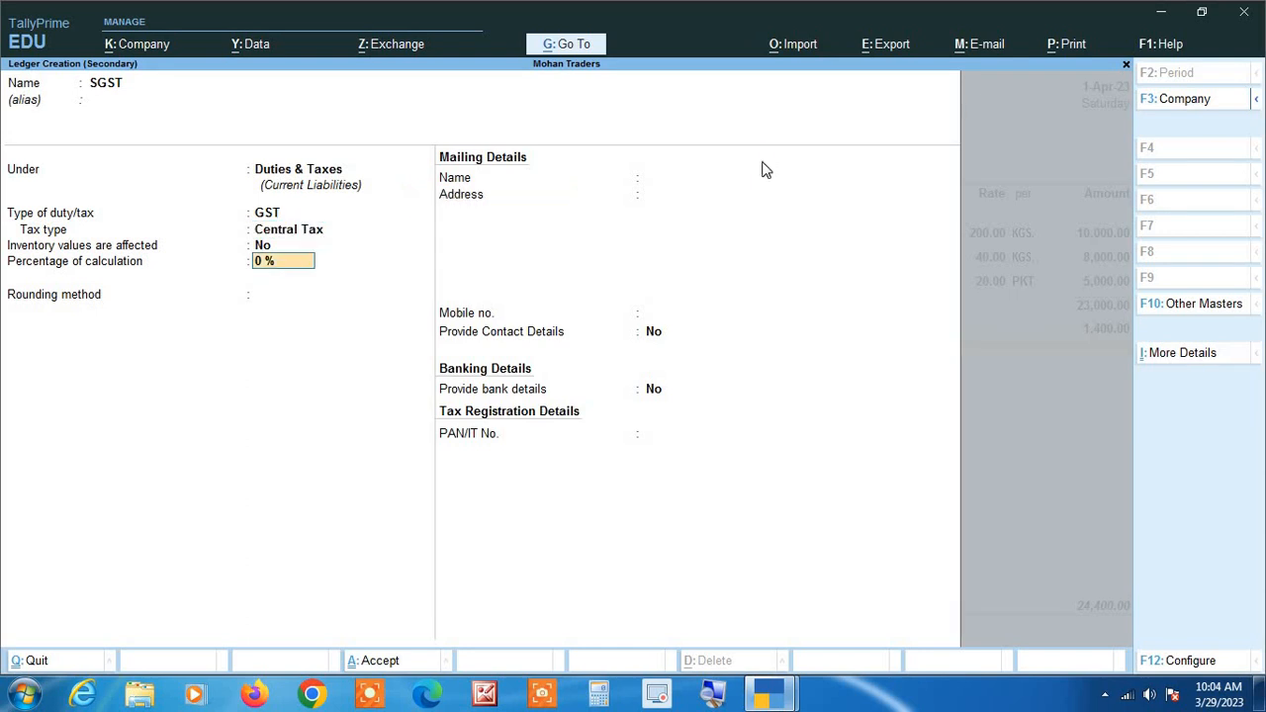
{"action": "key", "text": "BackSpace"}
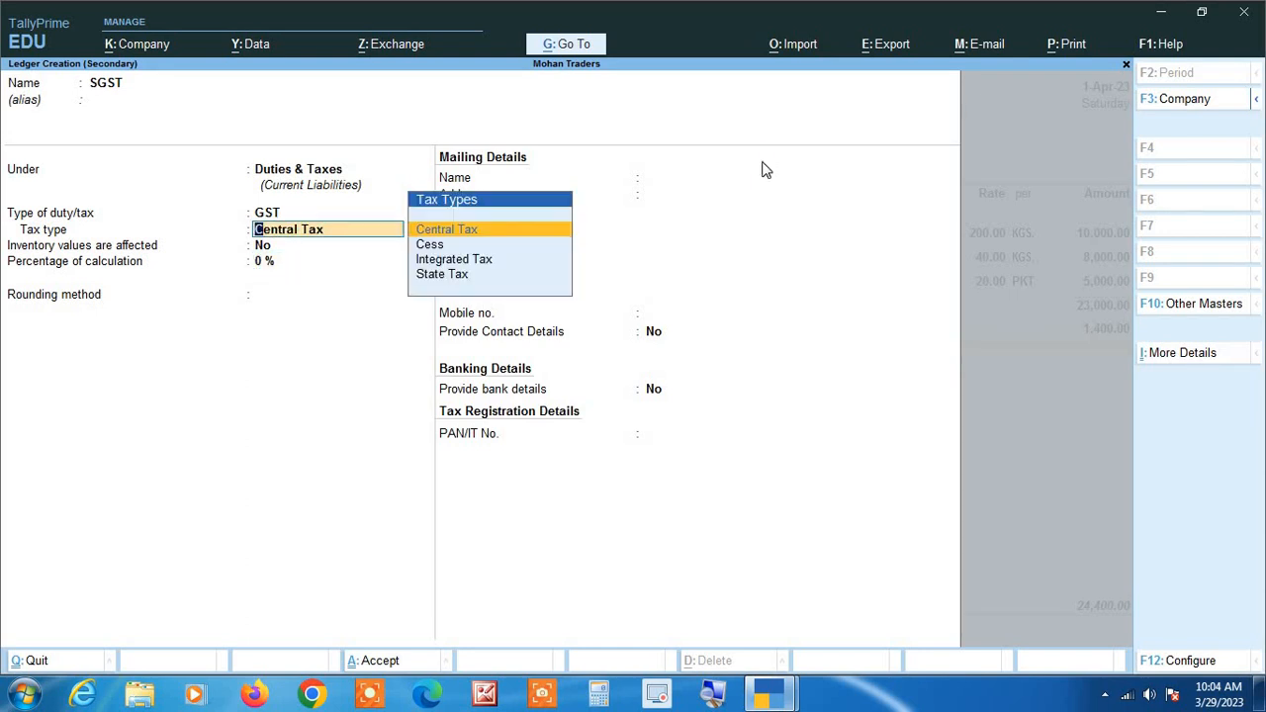
{"action": "key", "text": "Down"}
{"action": "key", "text": "Down"}
{"action": "key", "text": "Down"}
{"action": "key", "text": "Return"}
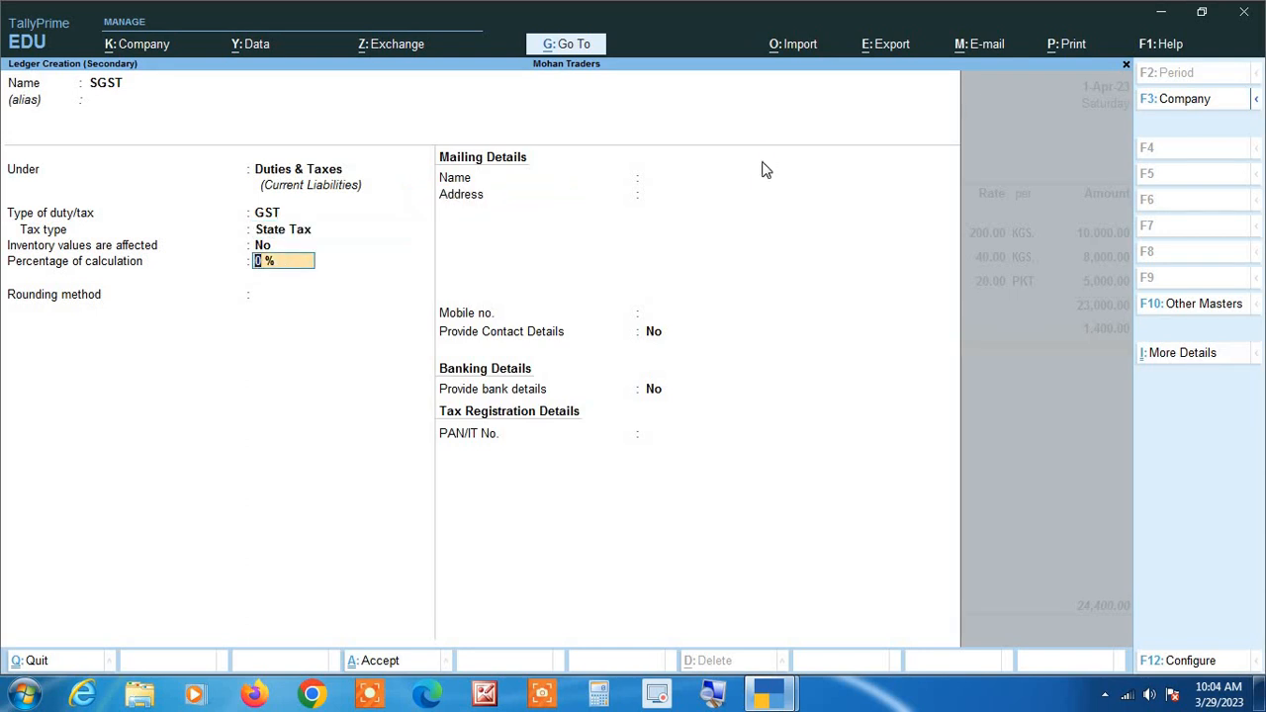
Save the SGST ledger with its remaining defaults and add it to the purchase voucher below CGST.
{"action": "key", "text": "Return"}
{"action": "key", "text": "Return"}
{"action": "key", "text": "ctrl+a"}
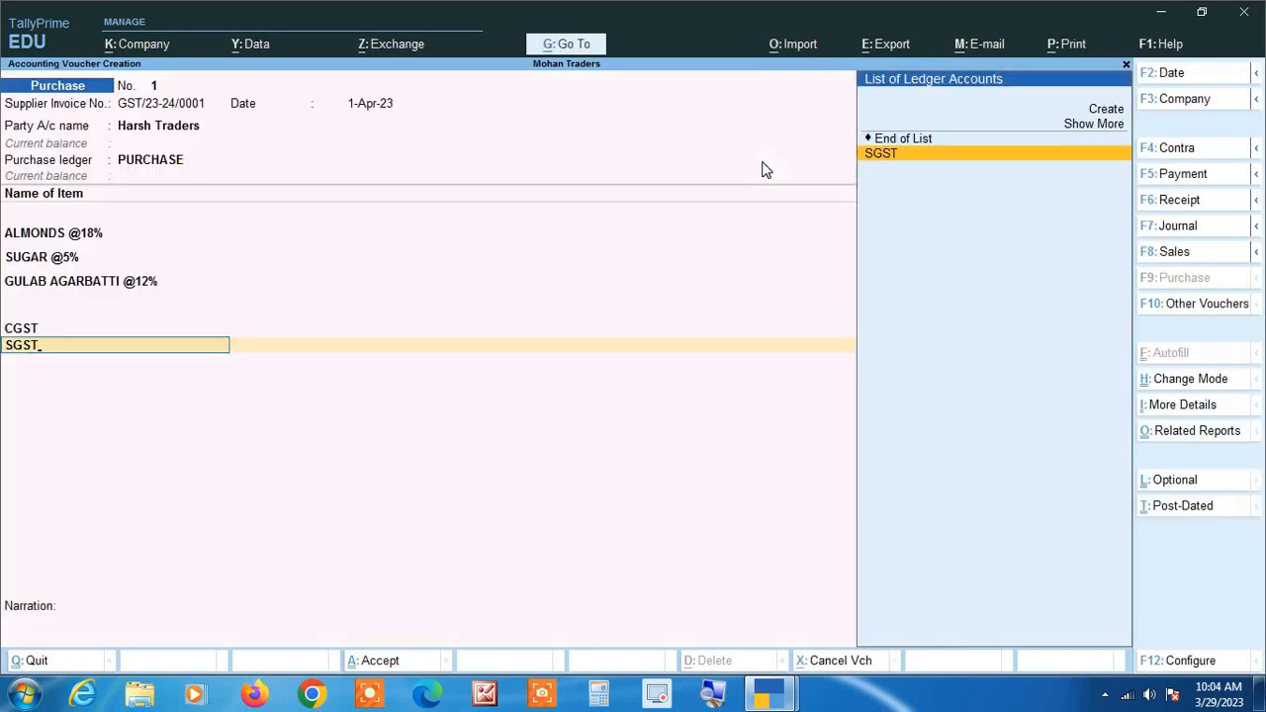
{"action": "key", "text": "Return"}
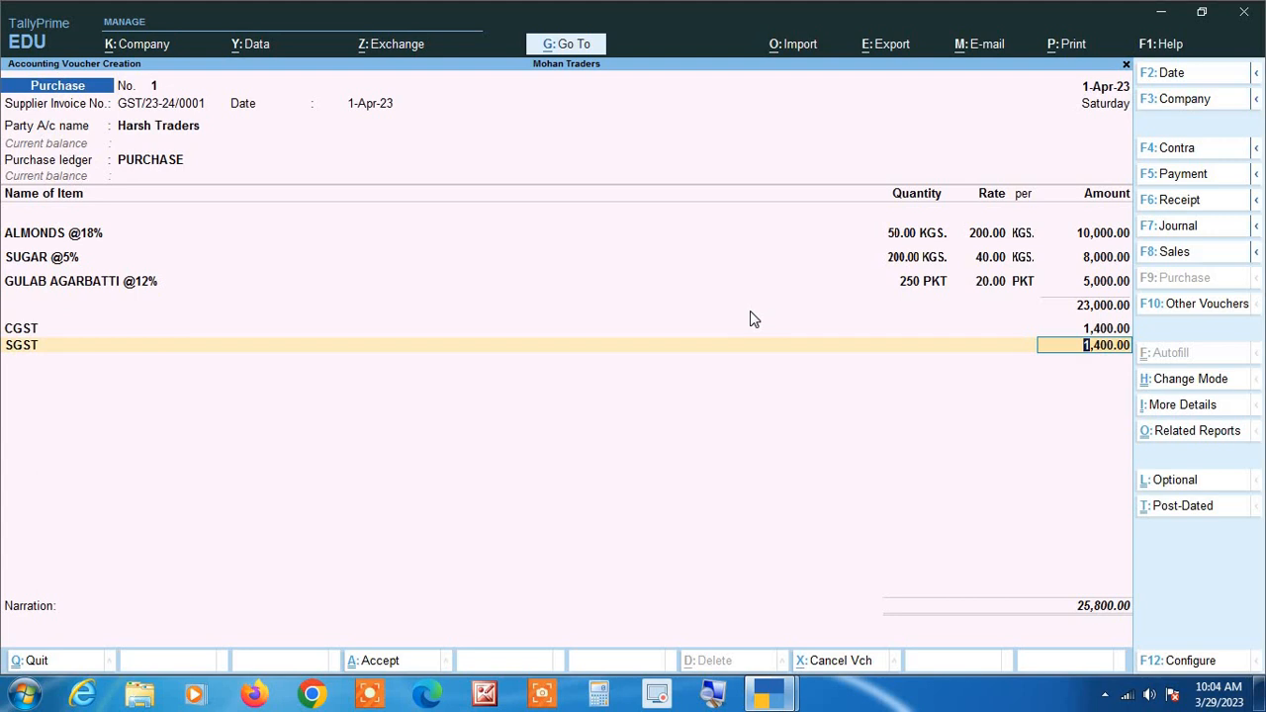
Open the voucher's GST - Tax Analysis report and expand it to the detailed view.
{"action": "left_click", "coordinate": [1192, 431]}
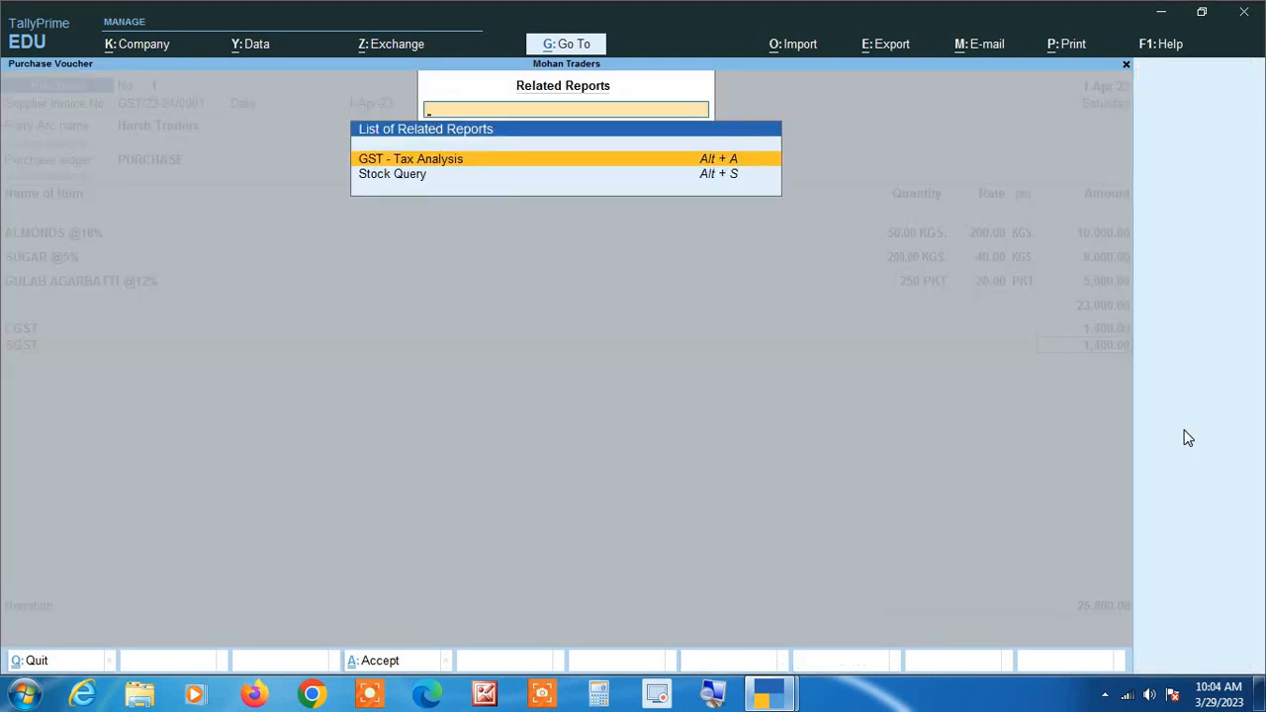
{"action": "key", "text": "Return"}
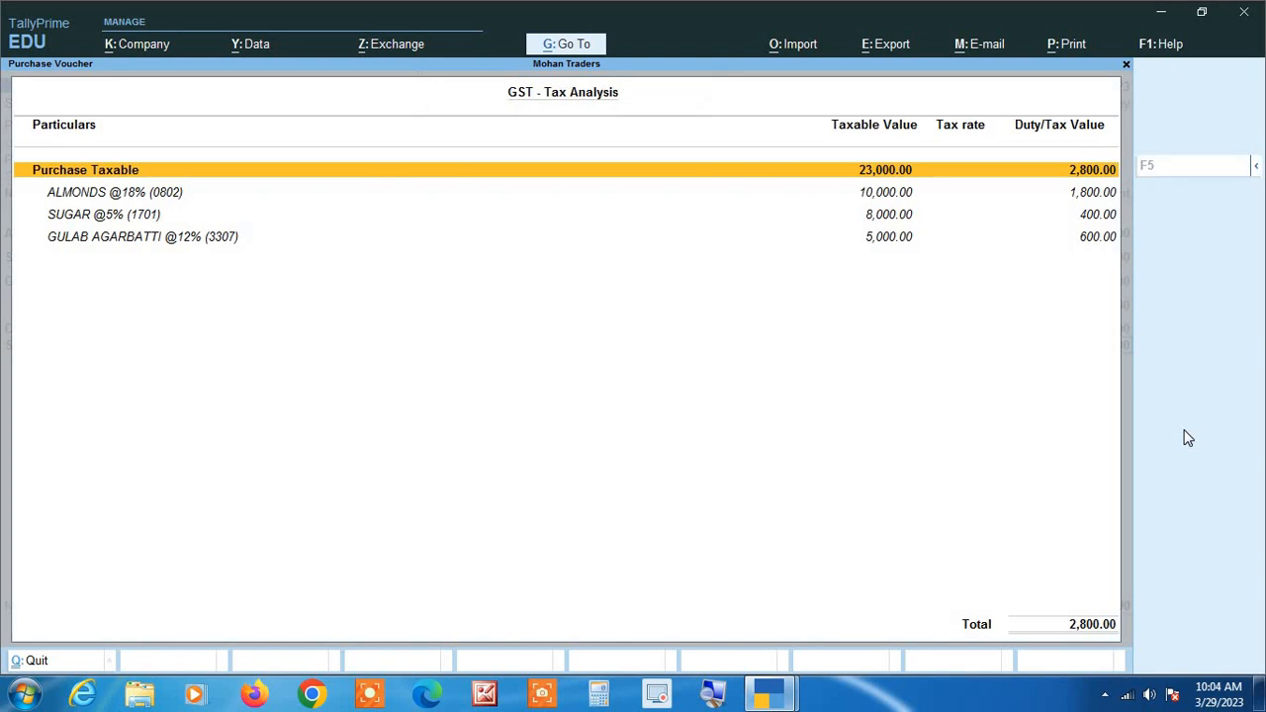
{"action": "key", "text": "alt+F5"}
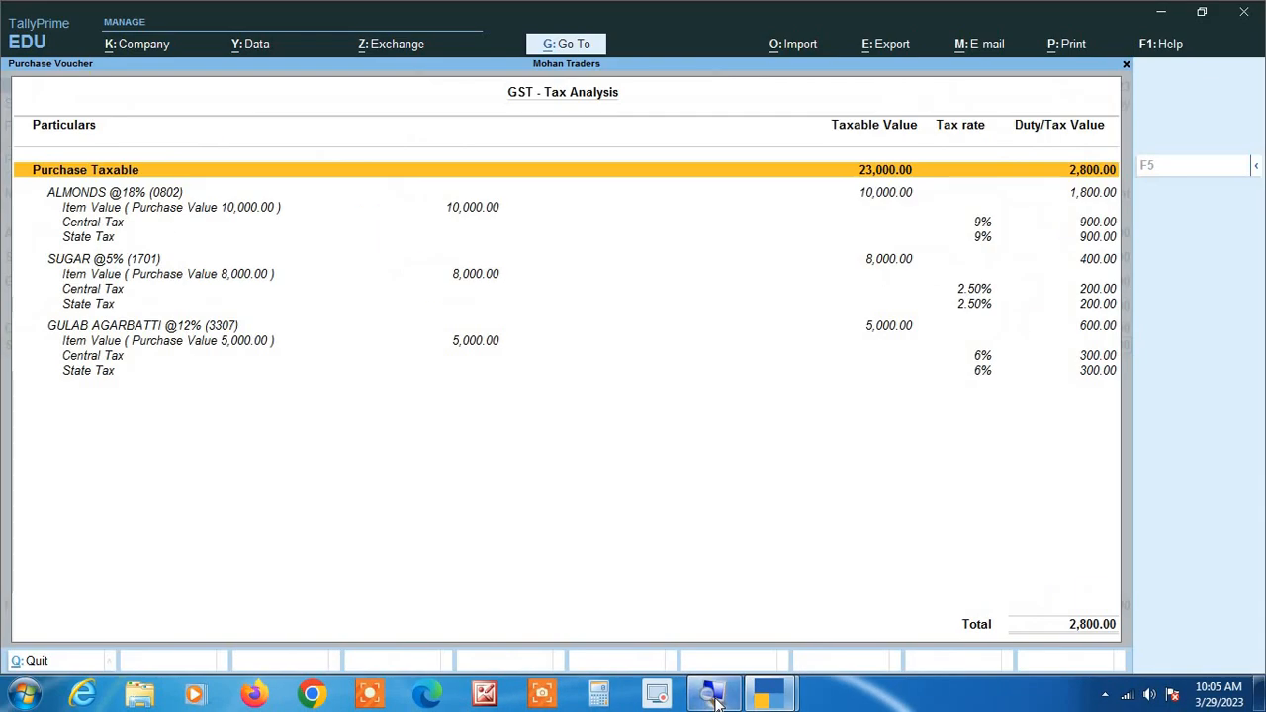
{"action": "key", "text": "Down"}
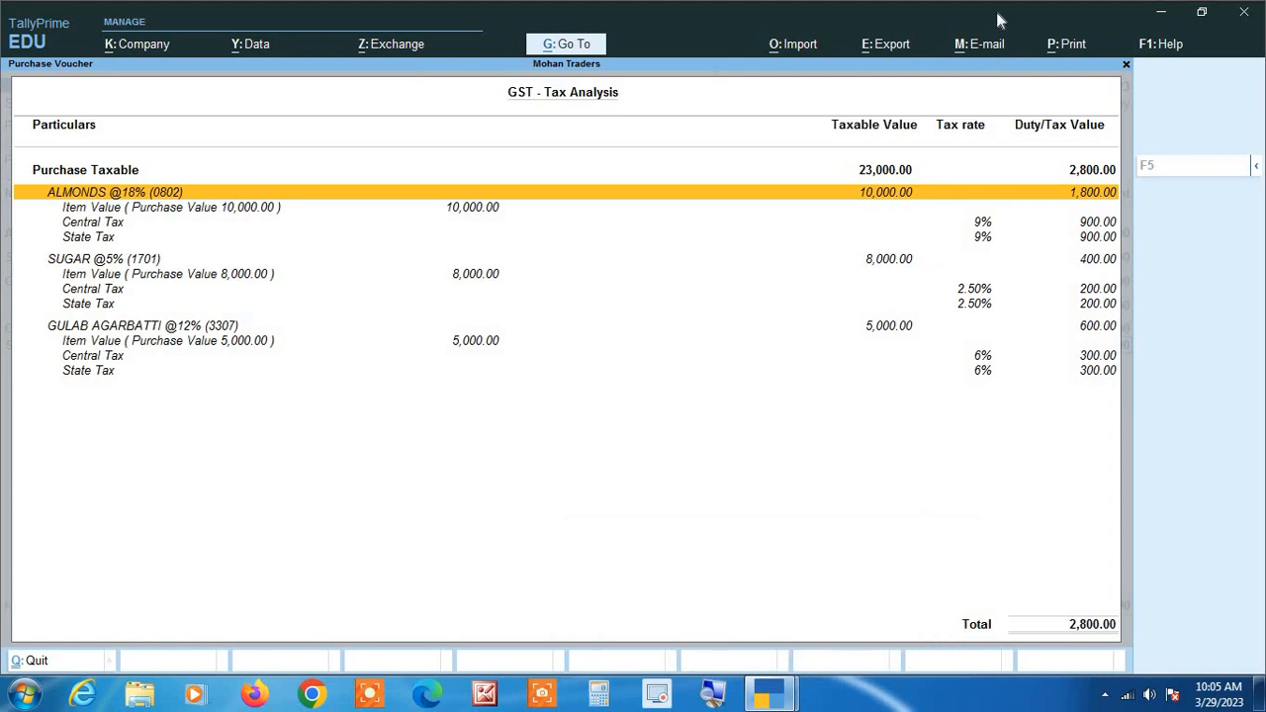
{"action": "key", "text": "Down"}
{"action": "key", "text": "Down"}
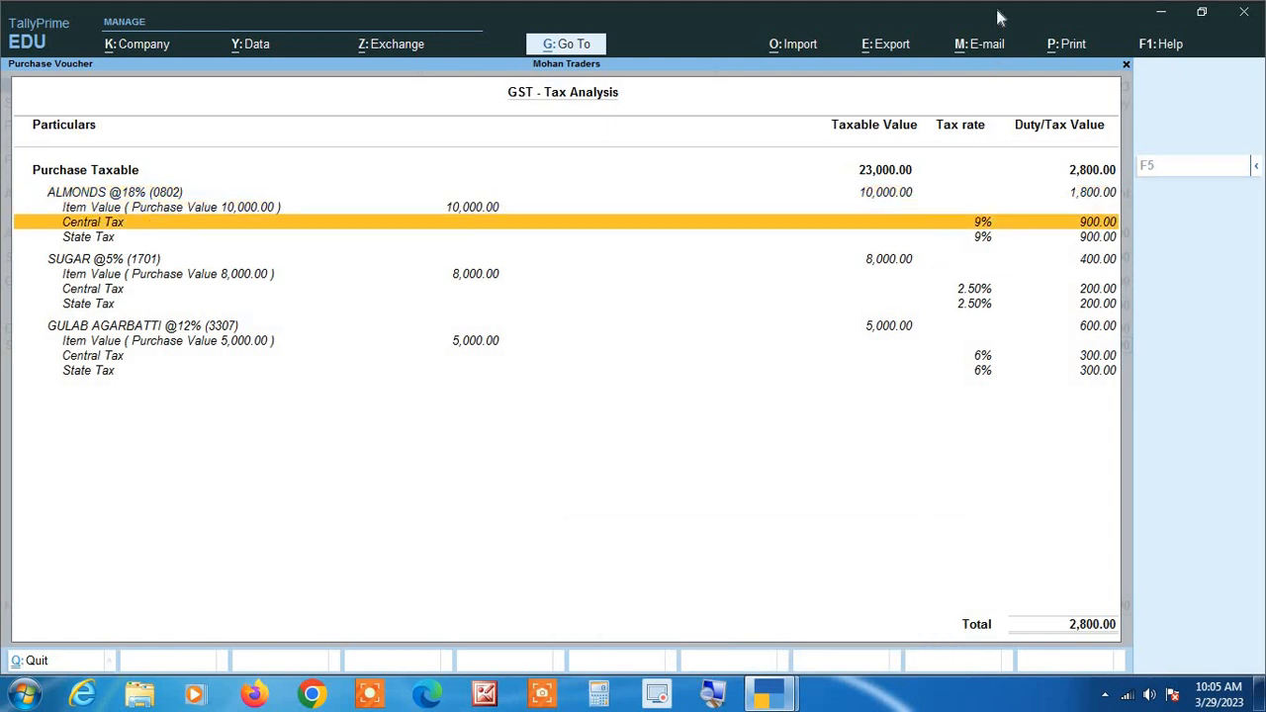
{"action": "key", "text": "Down"}
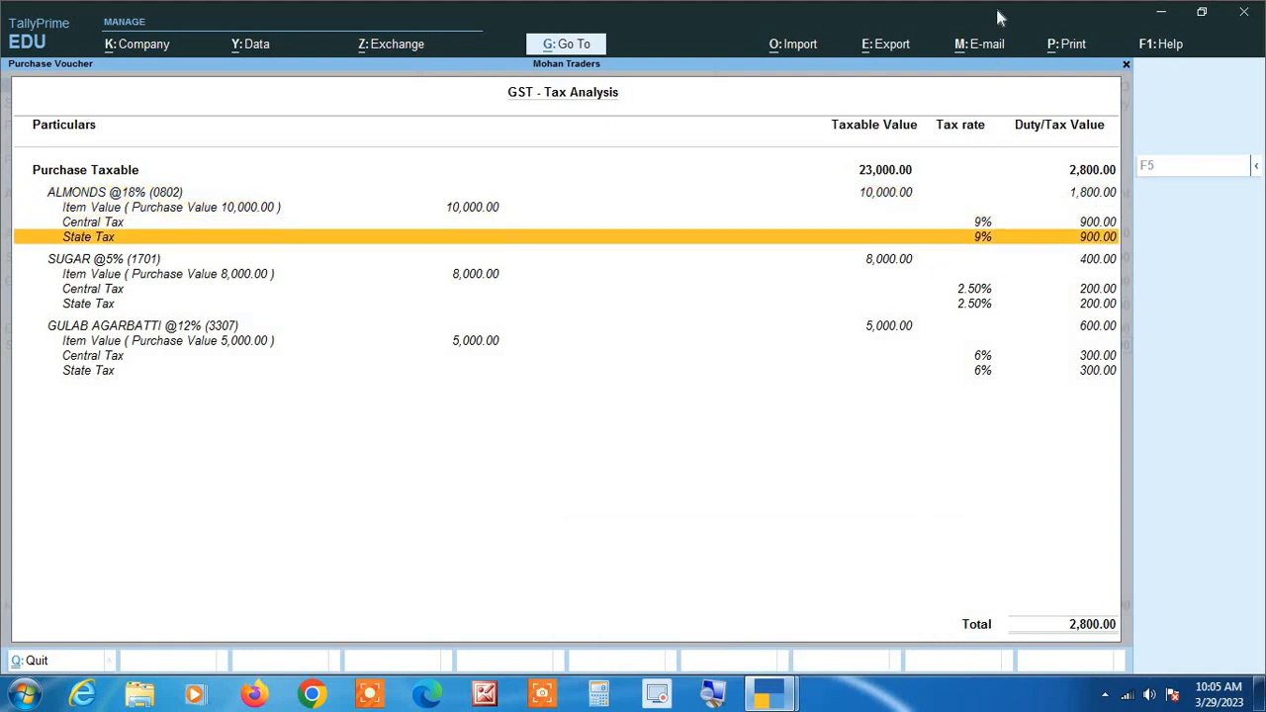
{"action": "key", "text": "Up"}
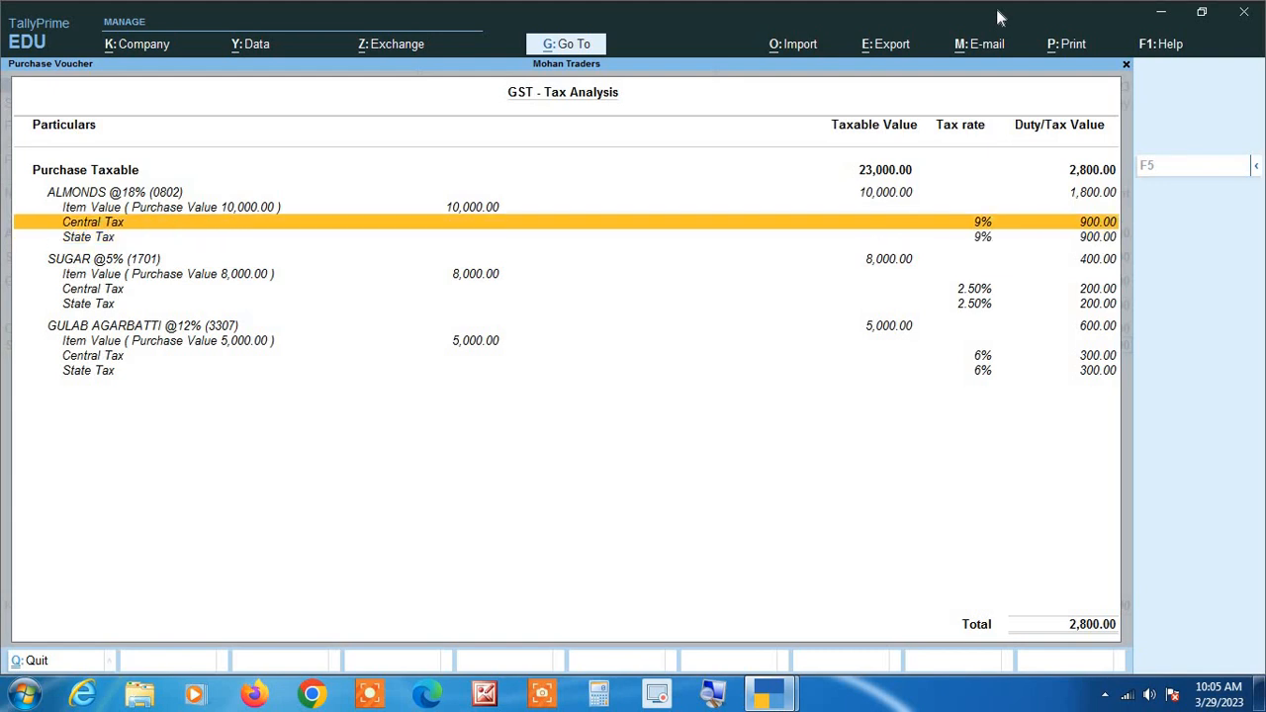
{"action": "key", "text": "Down"}
{"action": "key", "text": "Up"}
{"action": "key", "text": "Down"}
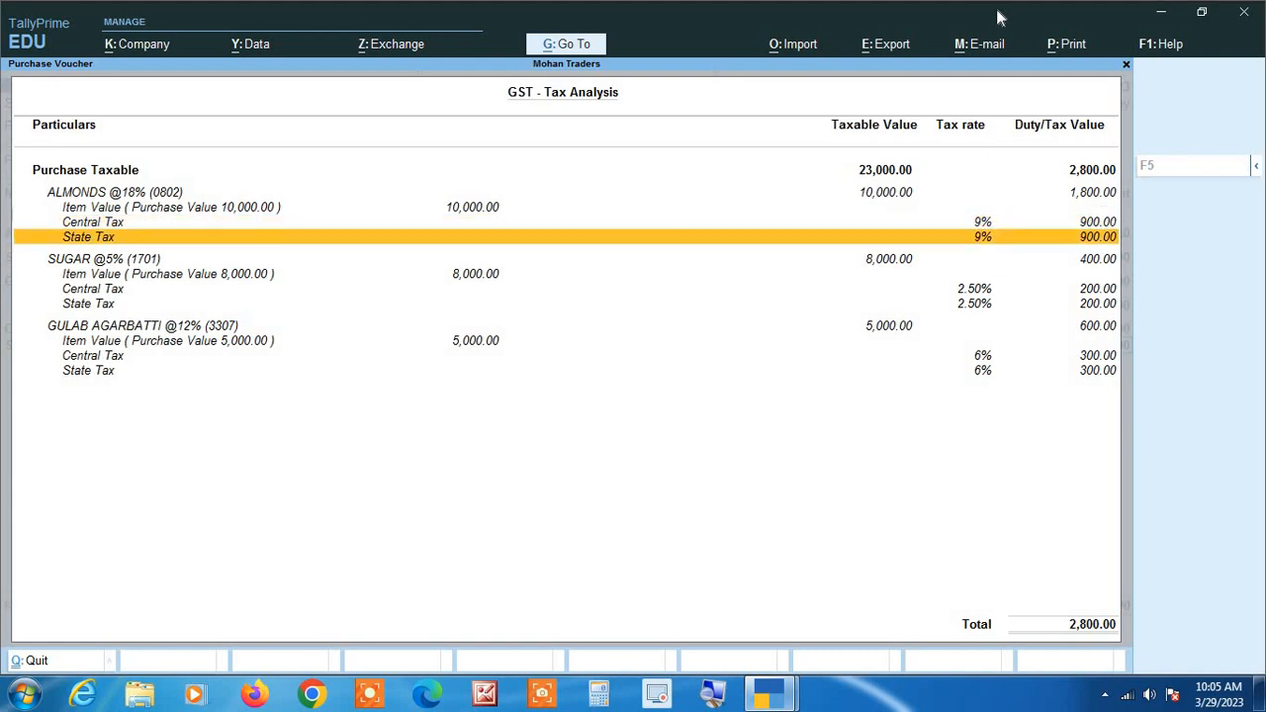
{"action": "key", "text": "Up"}
{"action": "key", "text": "Down"}
{"action": "key", "text": "Down"}
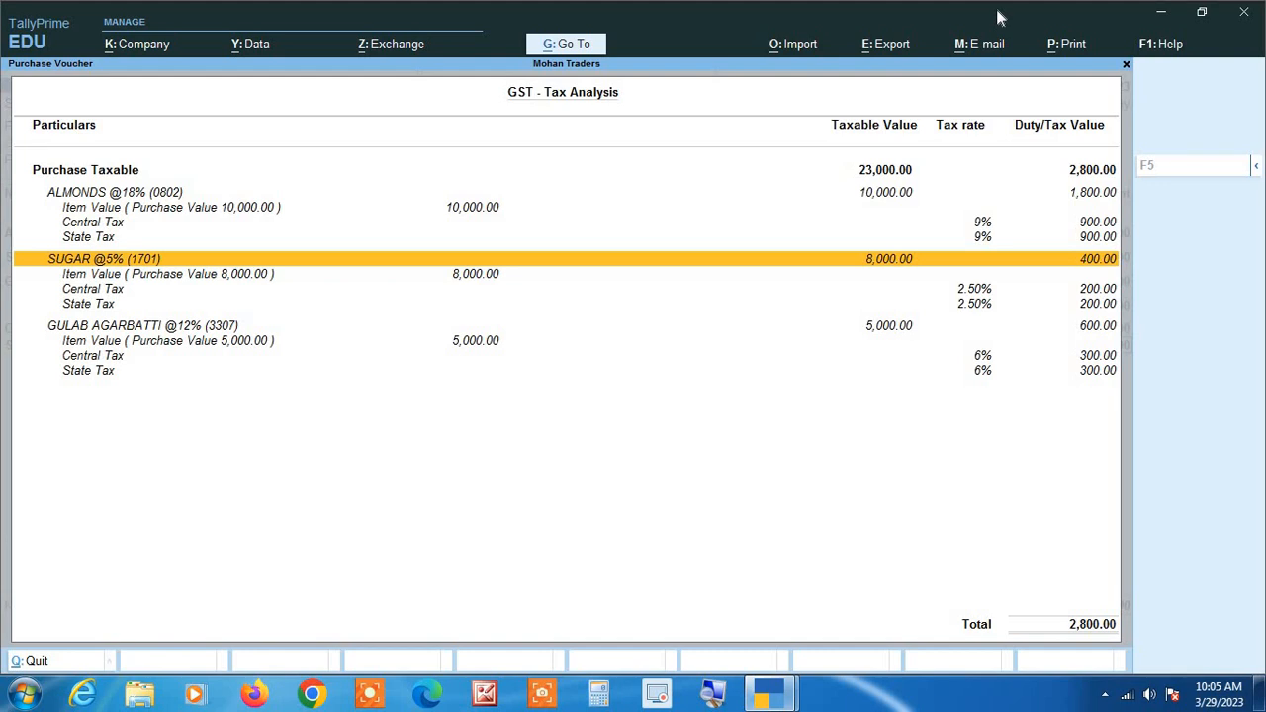
{"action": "key", "text": "Down"}
{"action": "key", "text": "Down"}
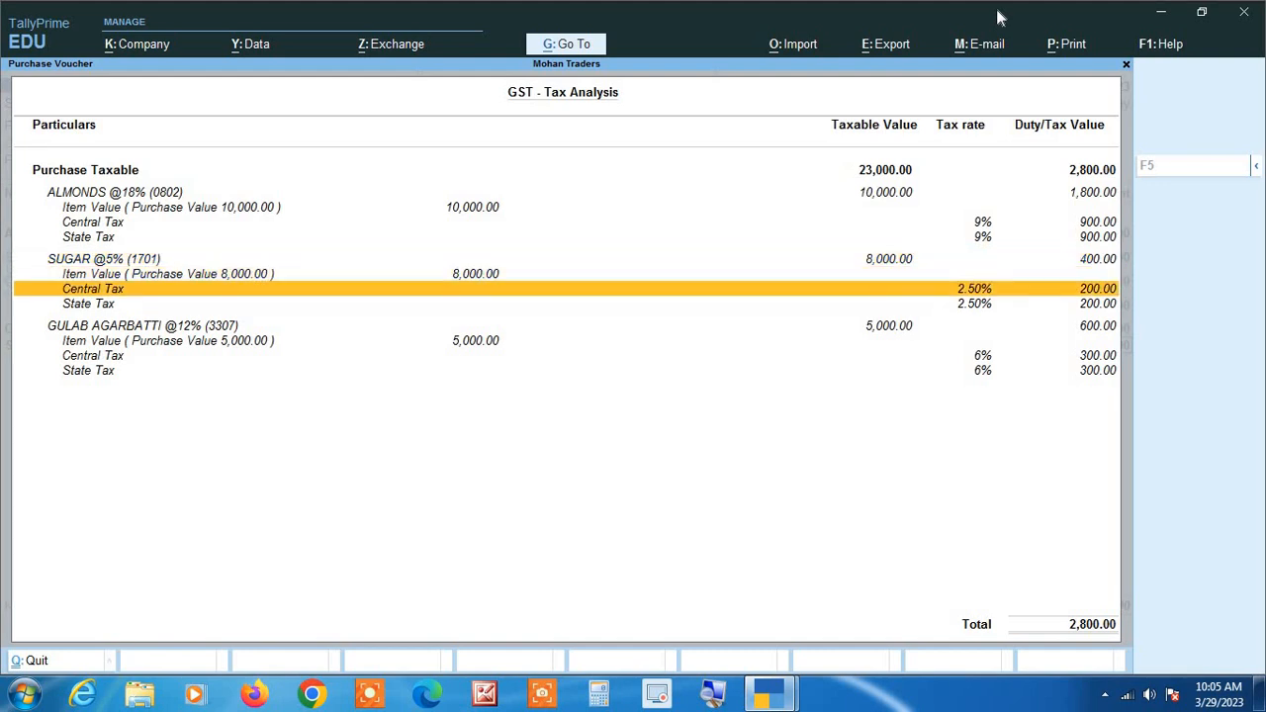
{"action": "key", "text": "Down"}
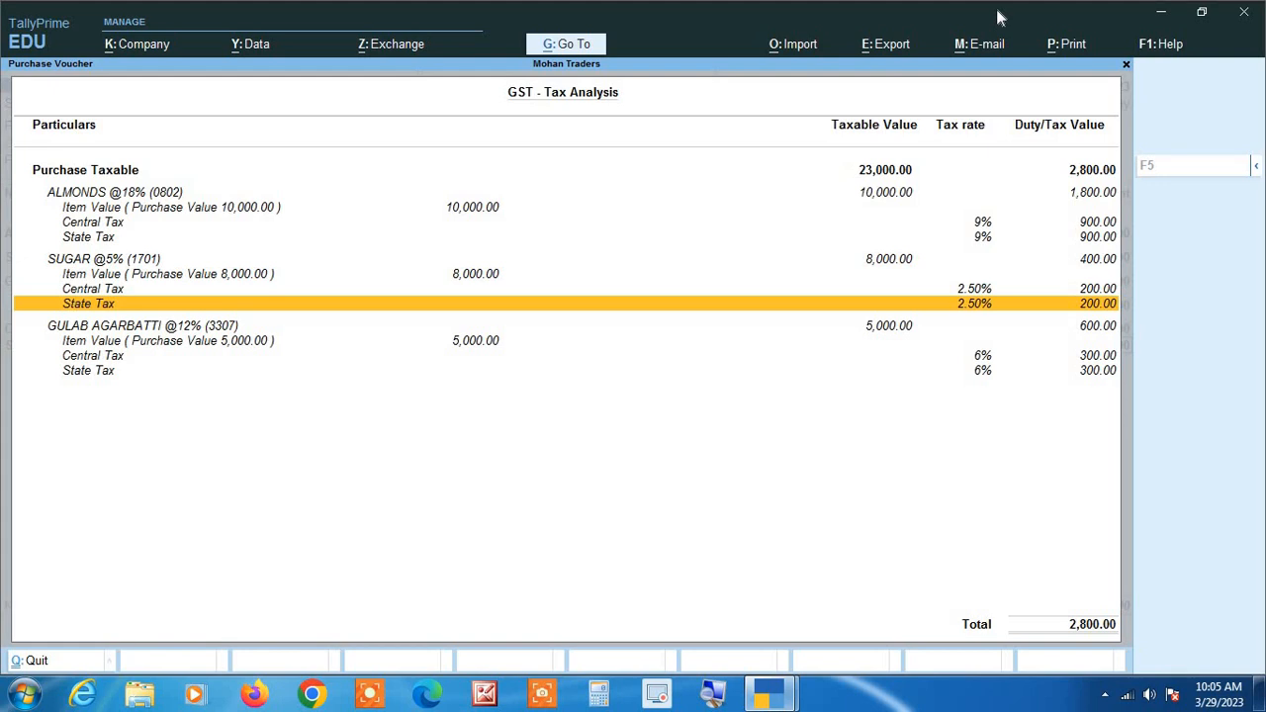
{"action": "key", "text": "Down"}
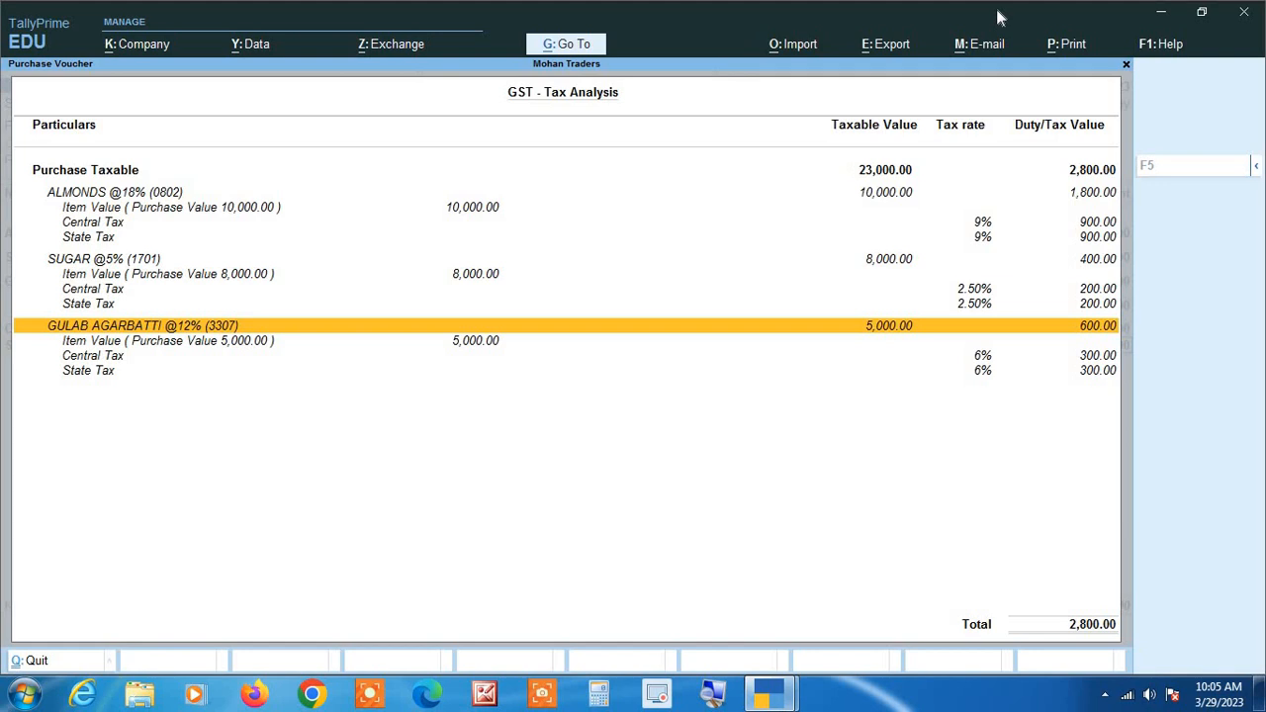
{"action": "key", "text": "Down"}
{"action": "key", "text": "Down"}
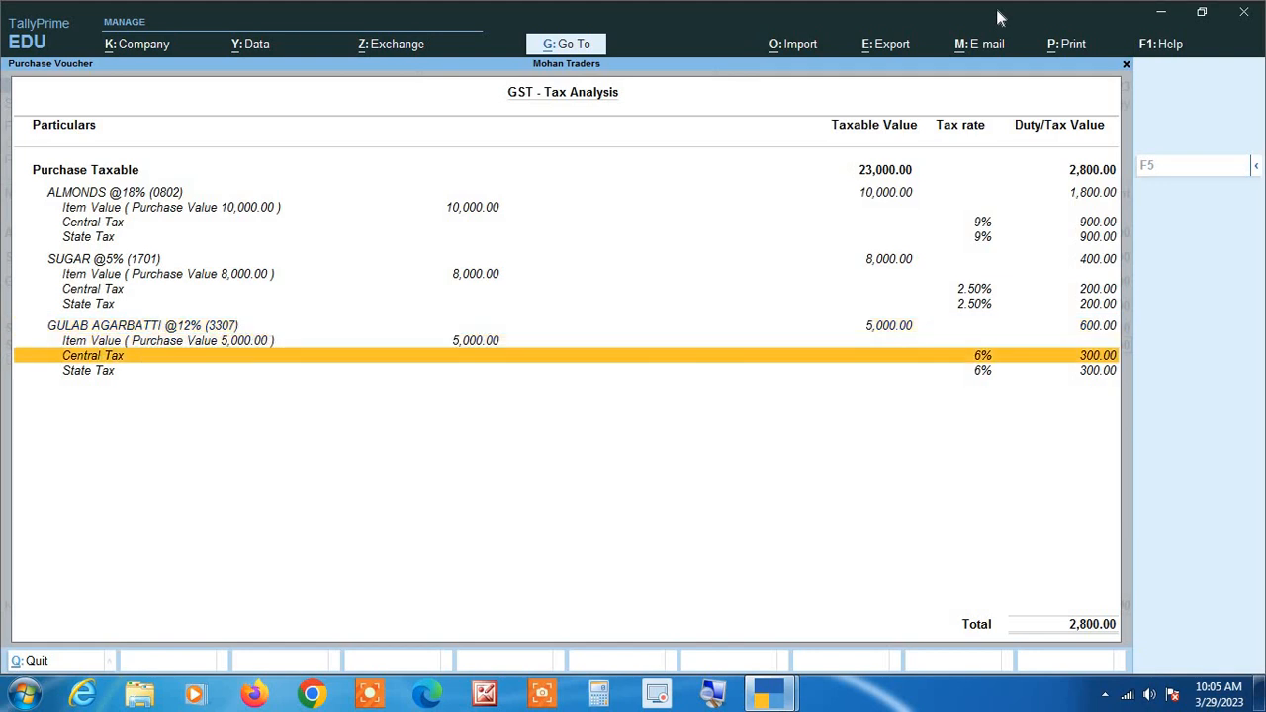
{"action": "key", "text": "Down"}
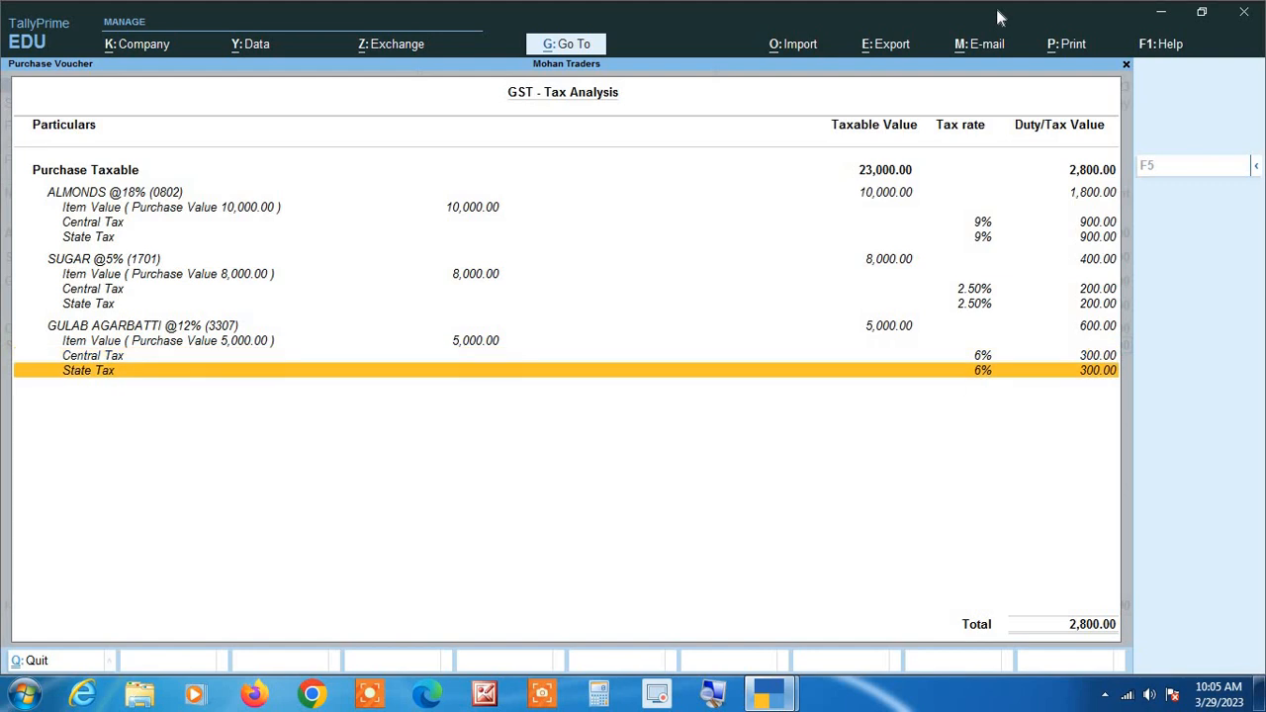
{"action": "key", "text": "Escape"}
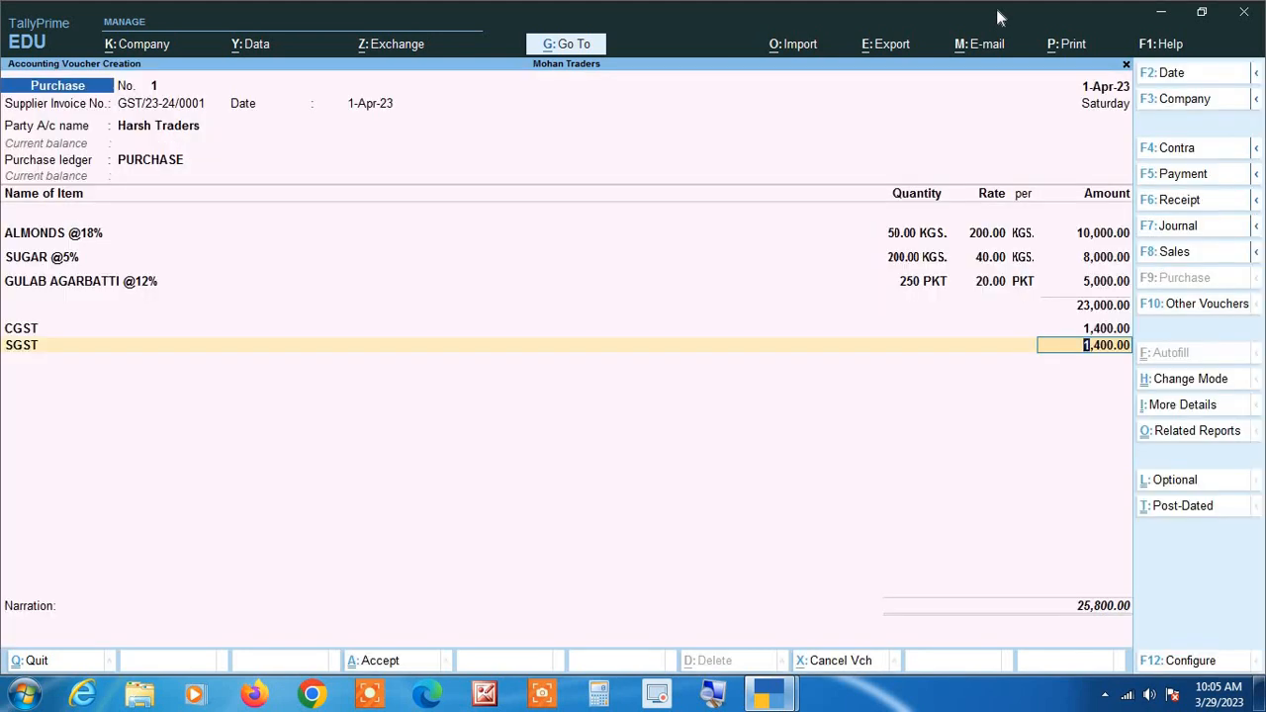
Save the Harsh Traders purchase voucher with a blank narration and reopen the saved voucher.
{"action": "key", "text": "Return"}
{"action": "key", "text": "Return"}
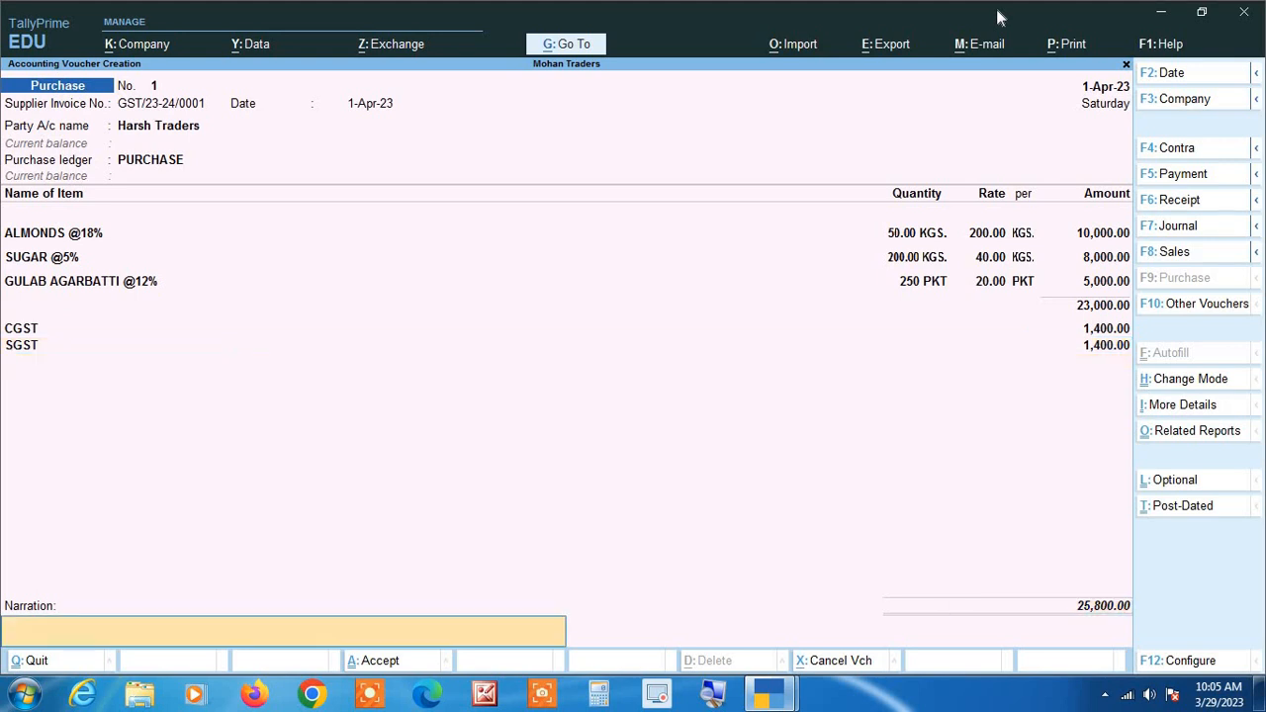
{"action": "key", "text": "Return"}
{"action": "key", "text": "Return"}
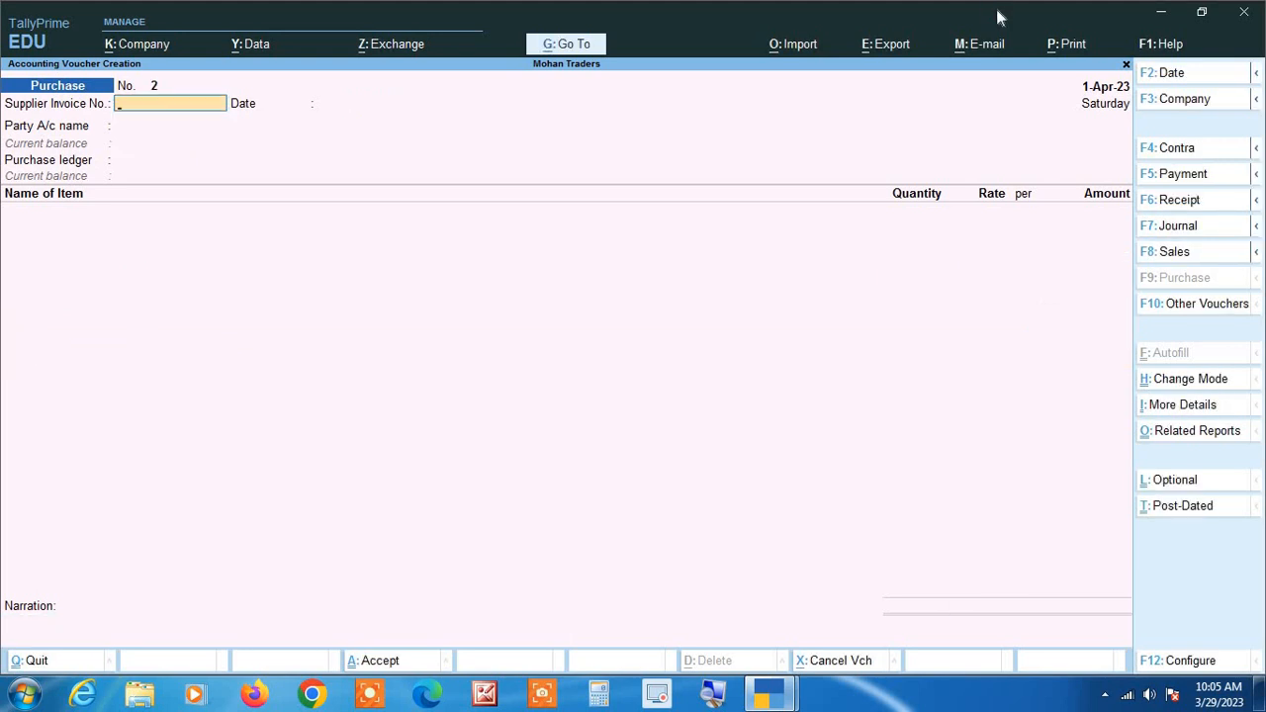
{"action": "key", "text": "Page_Up"}
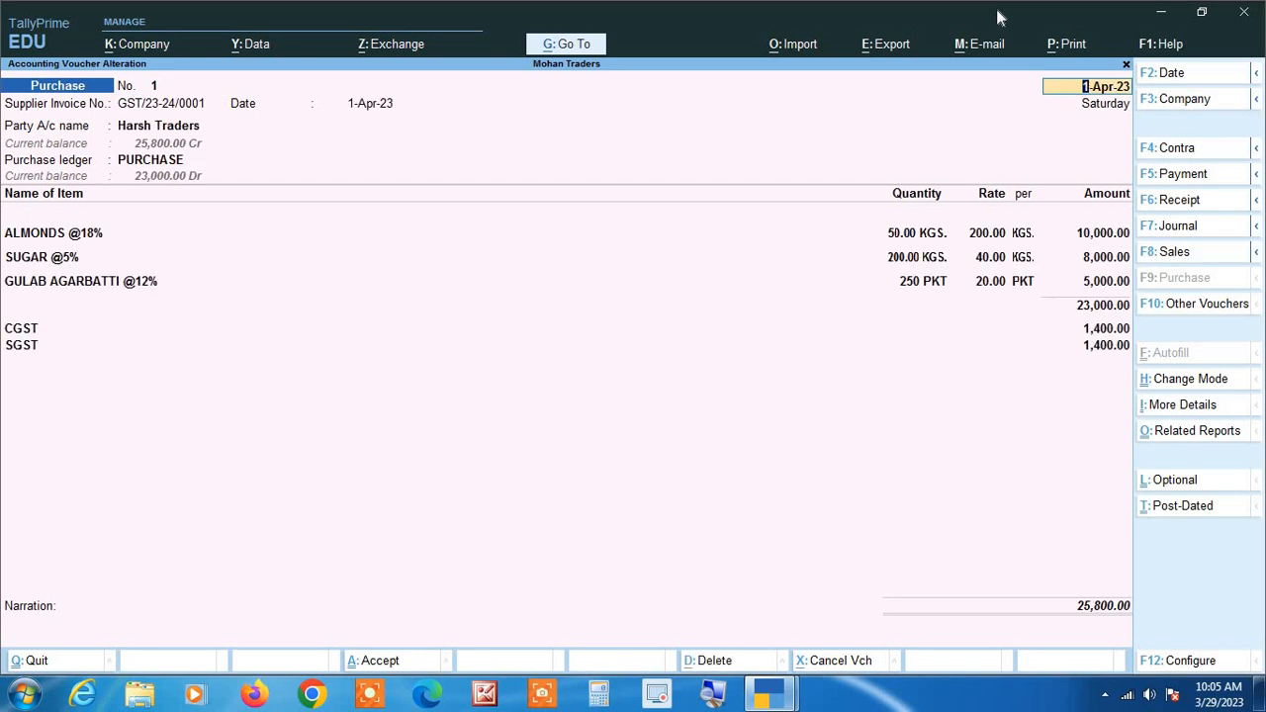